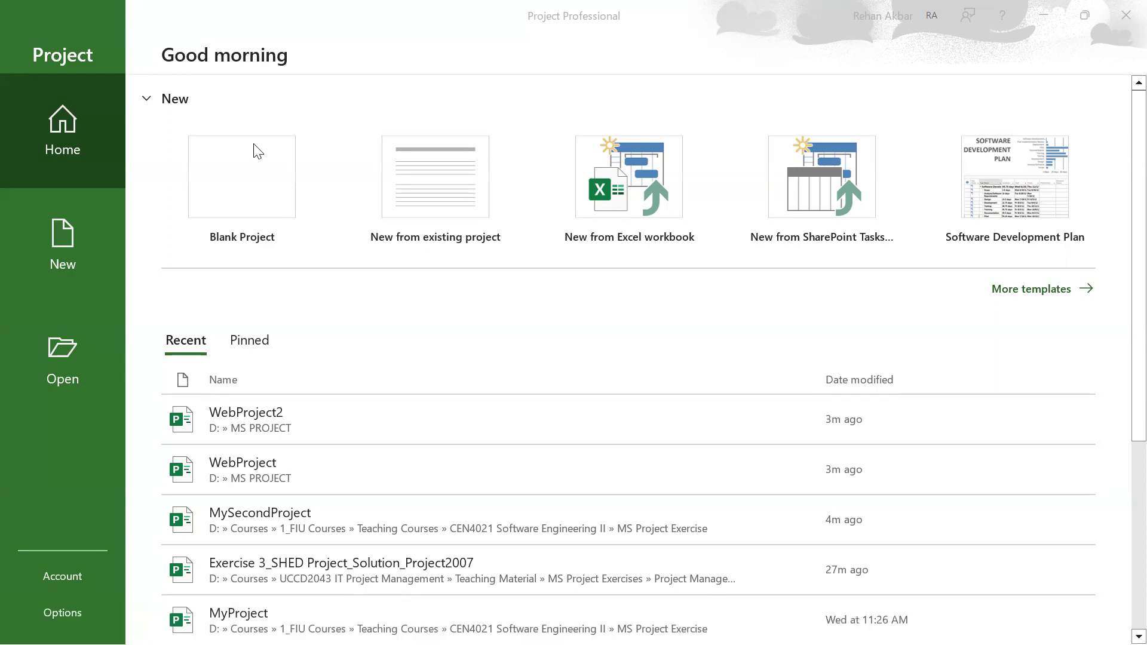
Create a blank project and widen the task table to reveal every column through Add New Column
left_click(250, 177)
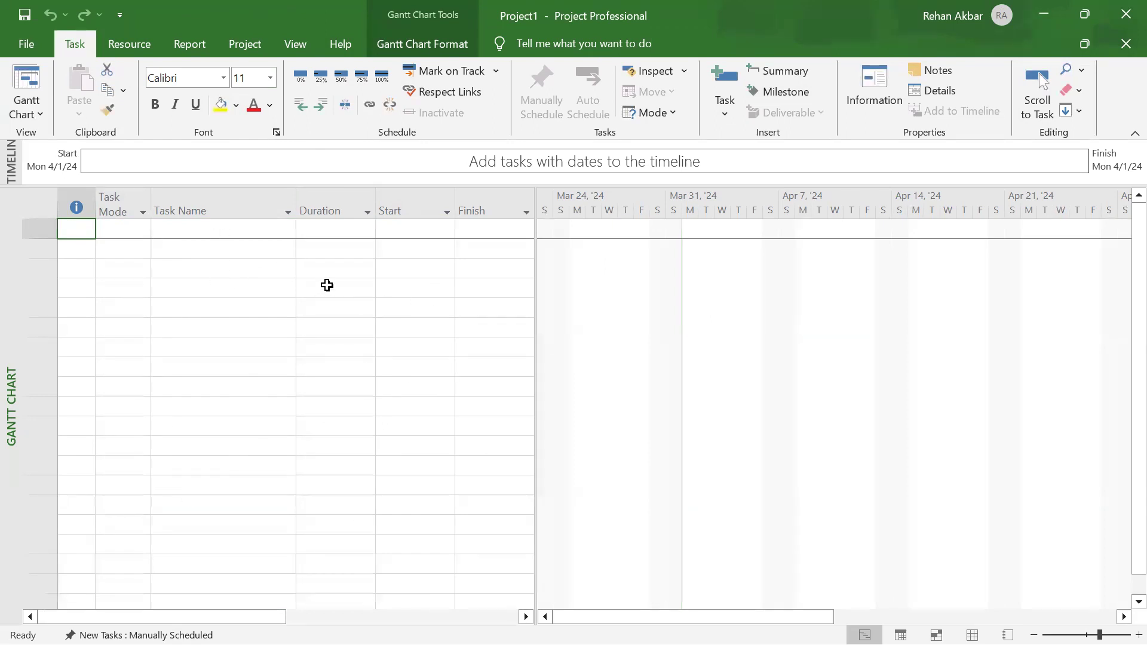
left_click_drag(537, 324, 761, 351)
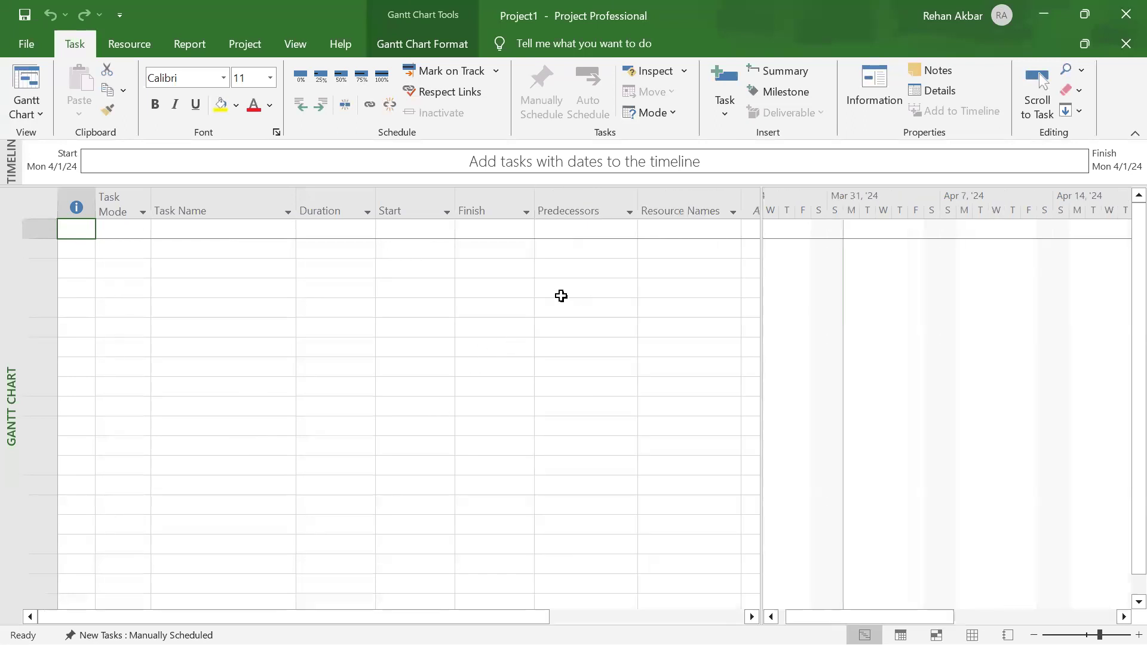
left_click_drag(762, 353, 857, 363)
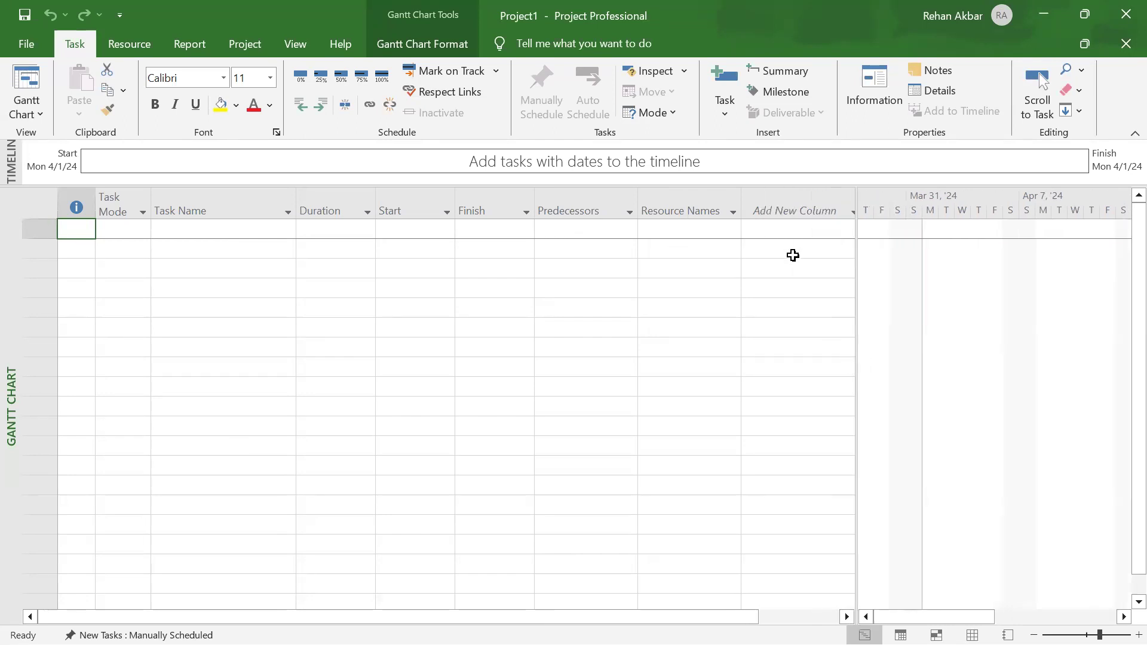
Look through the fields available for a new table column without adding one
left_click(852, 212)
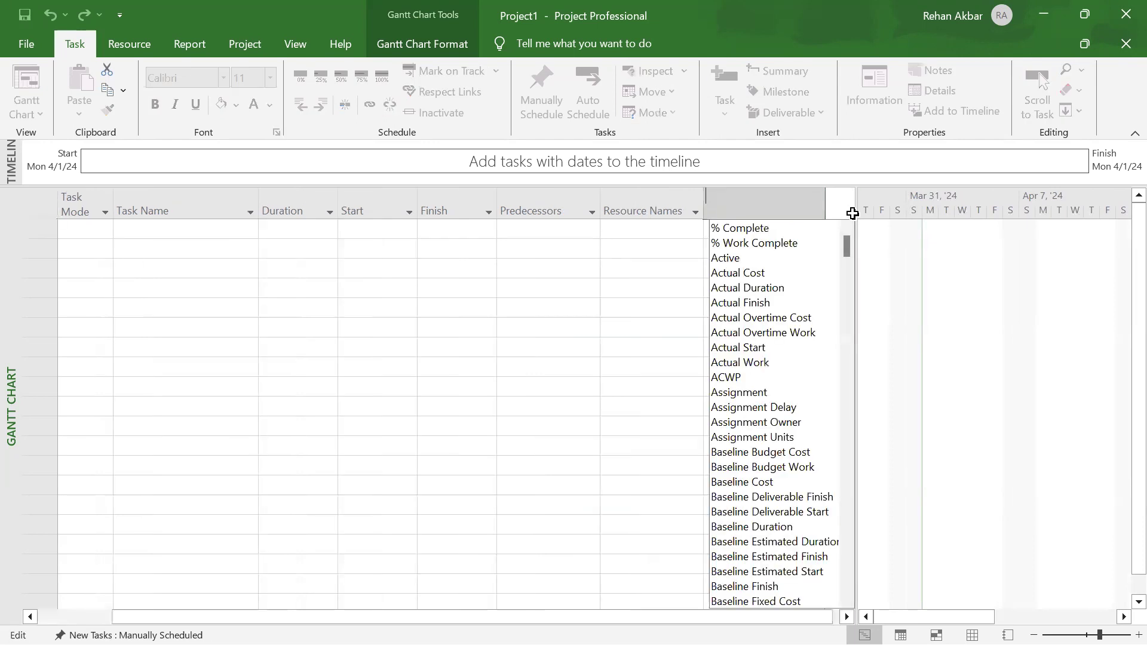
left_click_drag(845, 246, 824, 392)
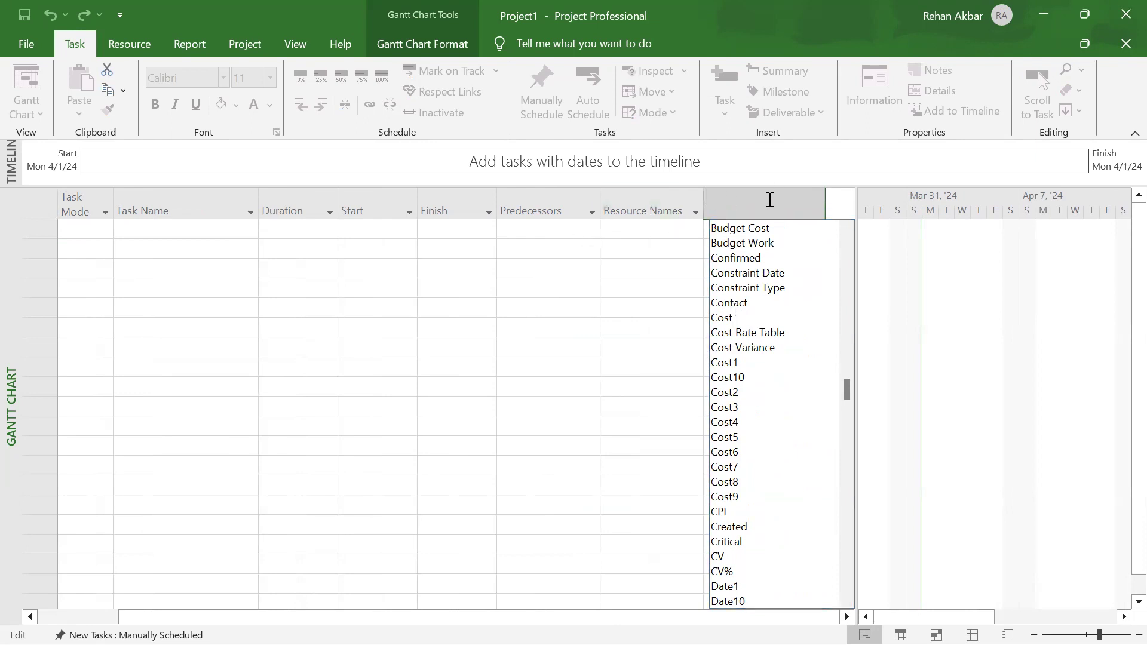
left_click(1009, 364)
Resize the task table against the Gantt chart until the full Add New Column column fits
left_click_drag(855, 325, 781, 313)
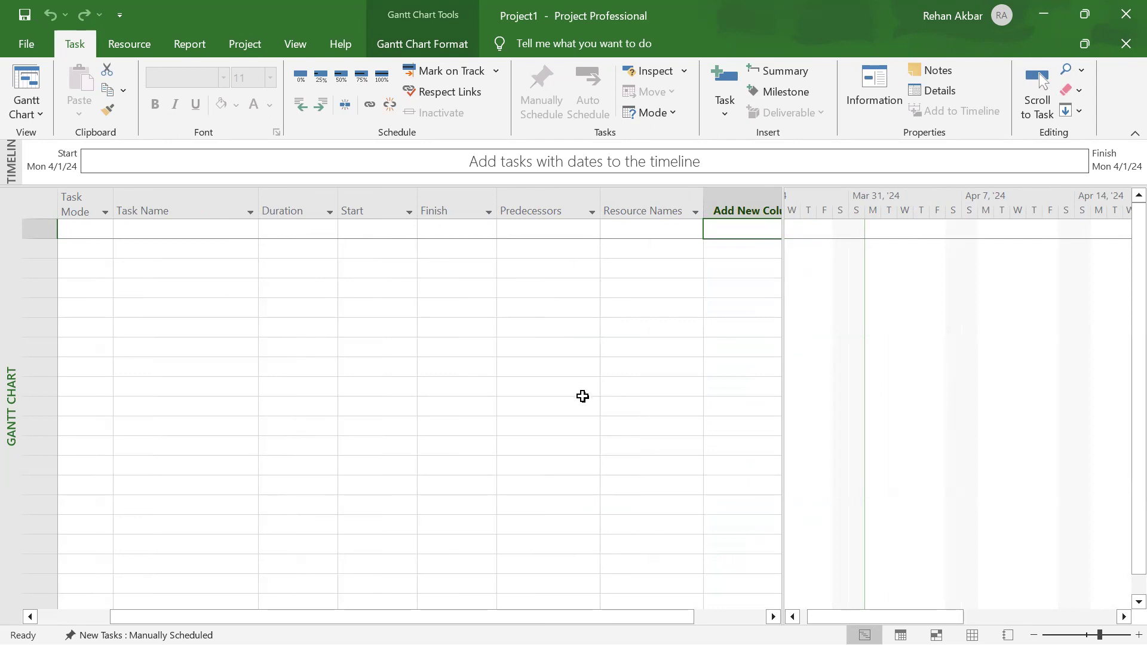
left_click_drag(782, 345, 697, 345)
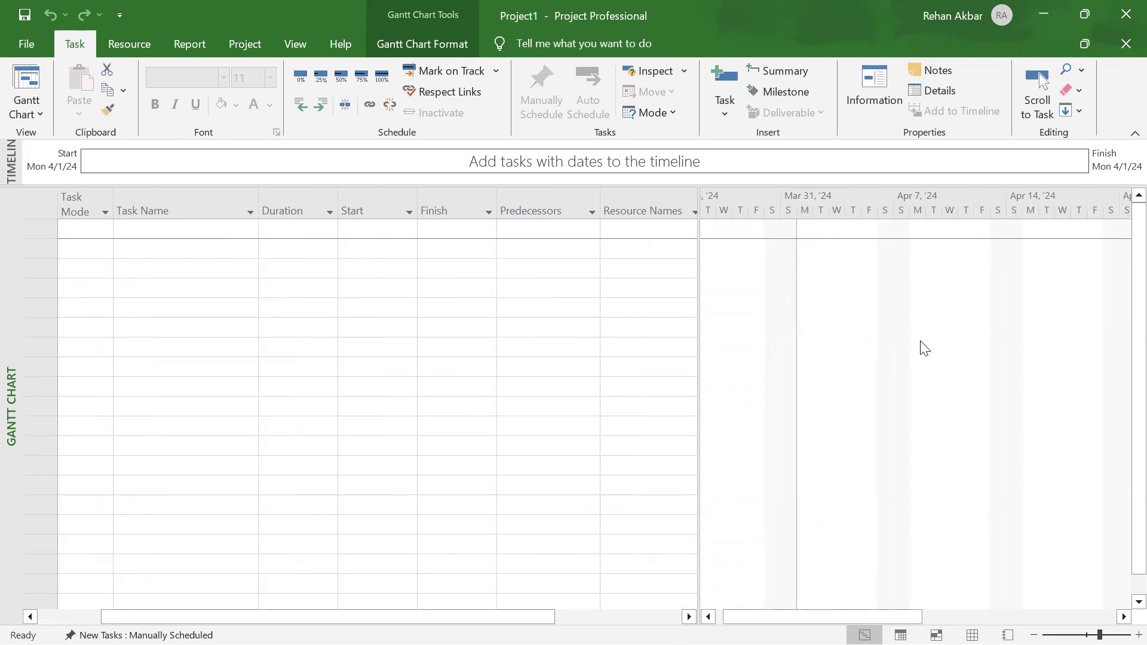
left_click_drag(700, 321, 891, 317)
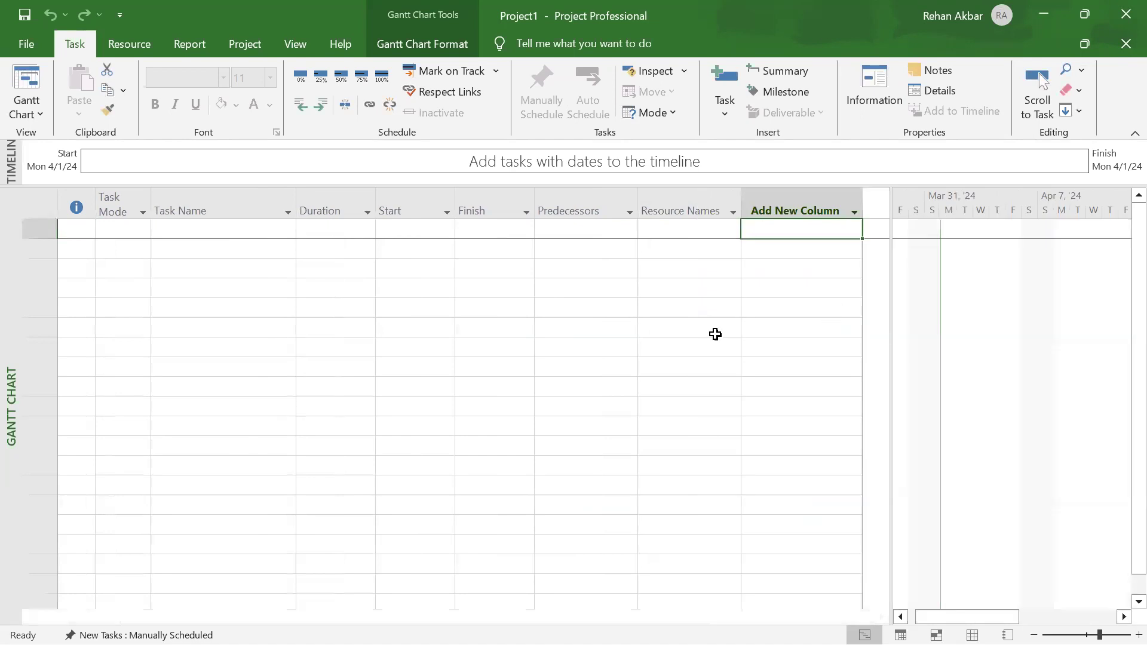
Save the project as MyProject in the MS PROJECT folder on drive D
left_click(21, 48)
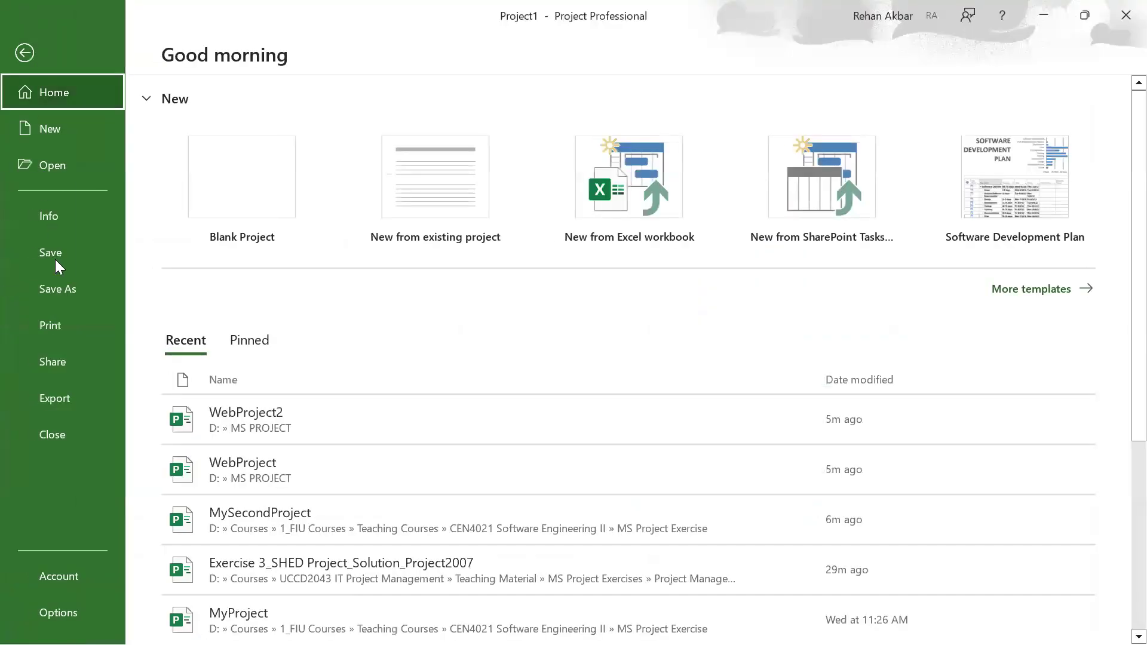
left_click(57, 259)
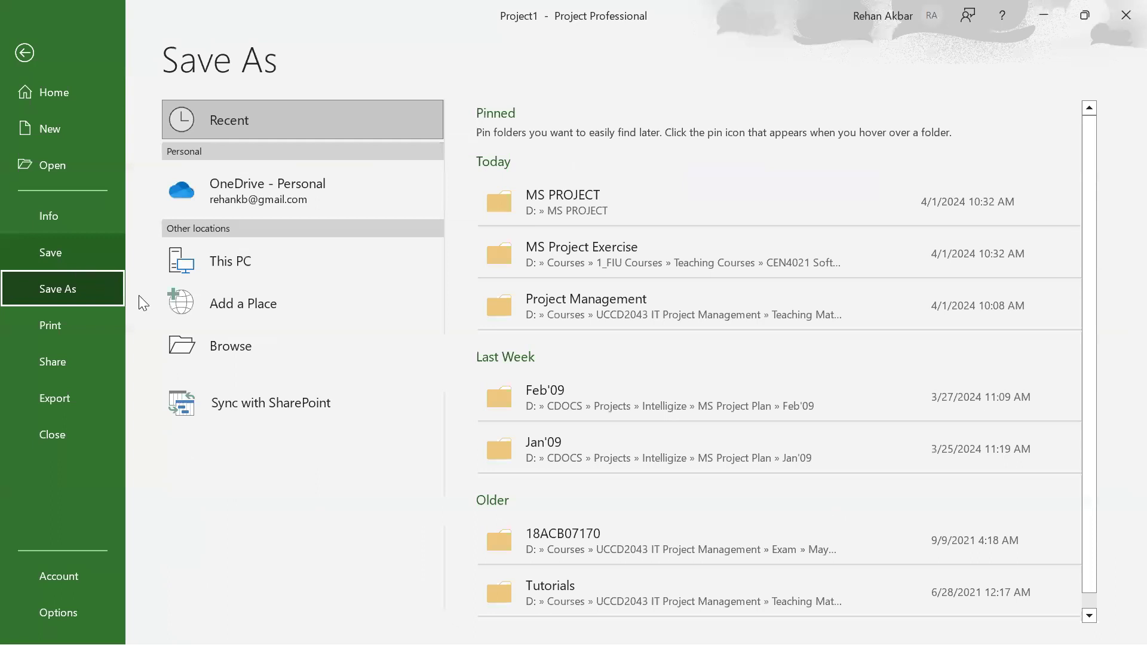
left_click(575, 190)
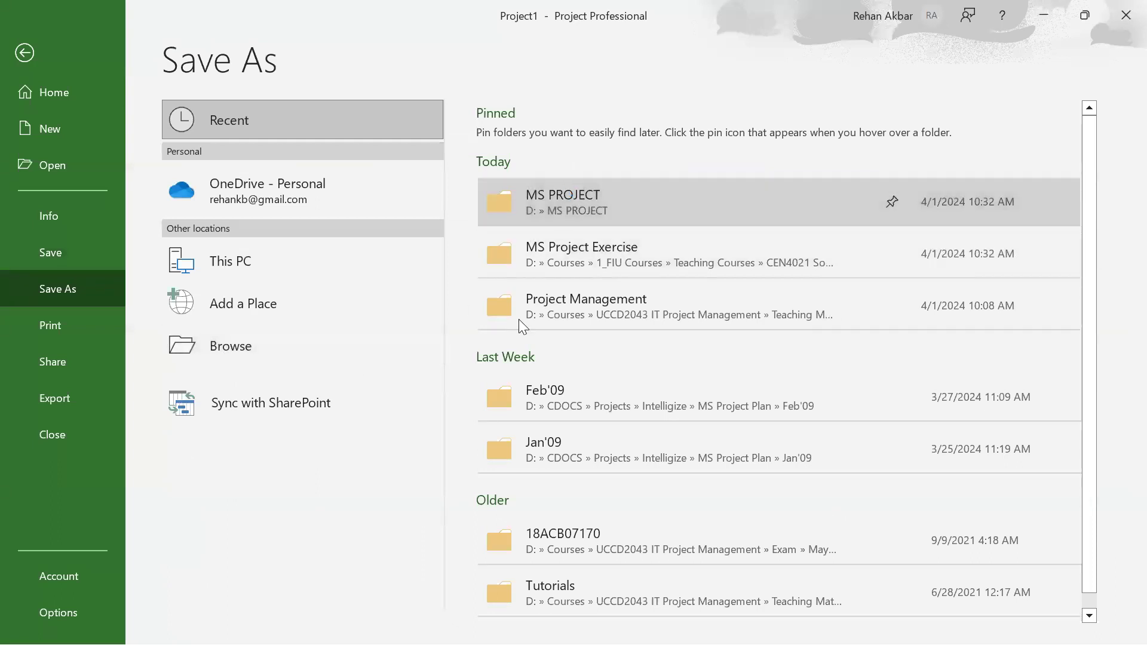
type("MyProjkect")
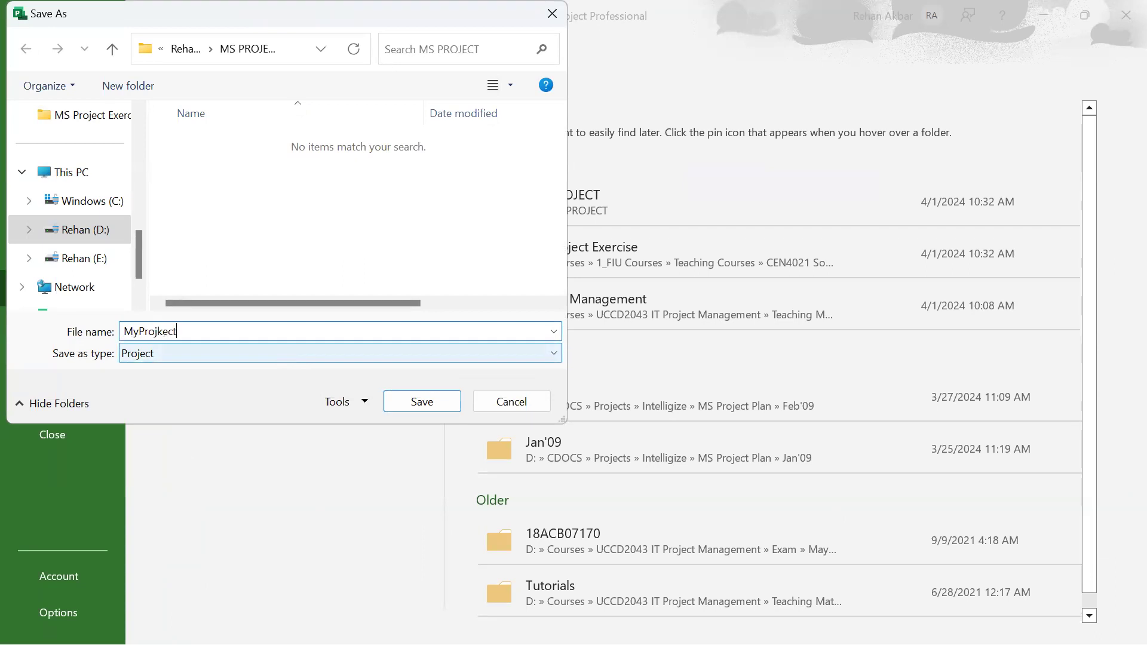
key("BackSpace")
key("BackSpace")
key("BackSpace")
key("BackSpace")
type("ect")
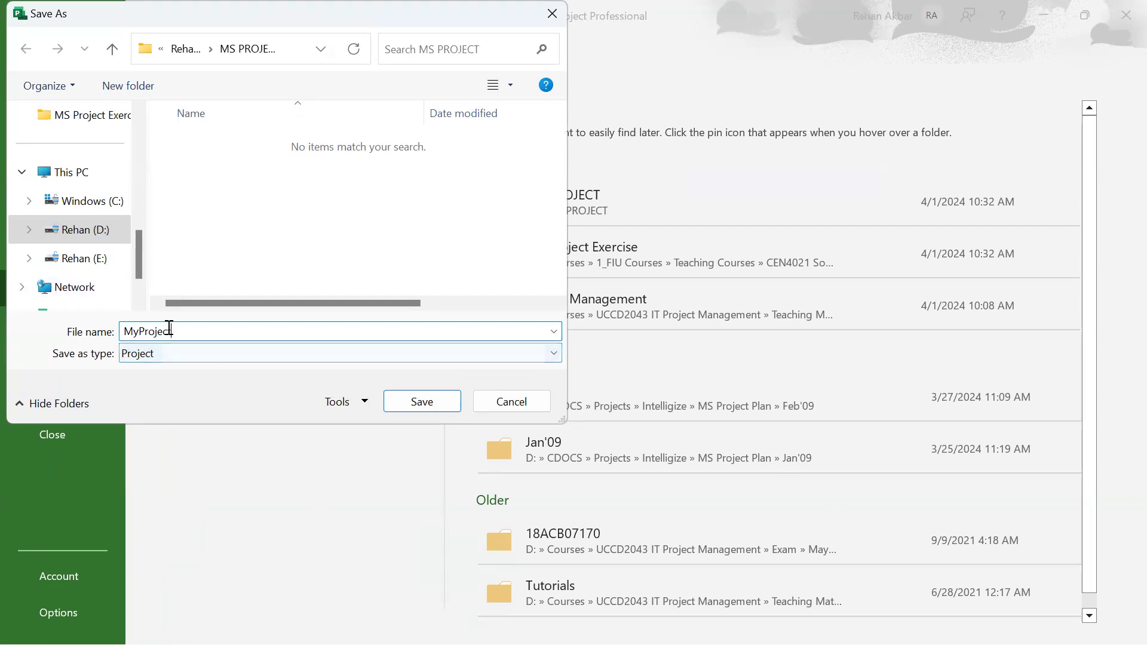
left_click(418, 409)
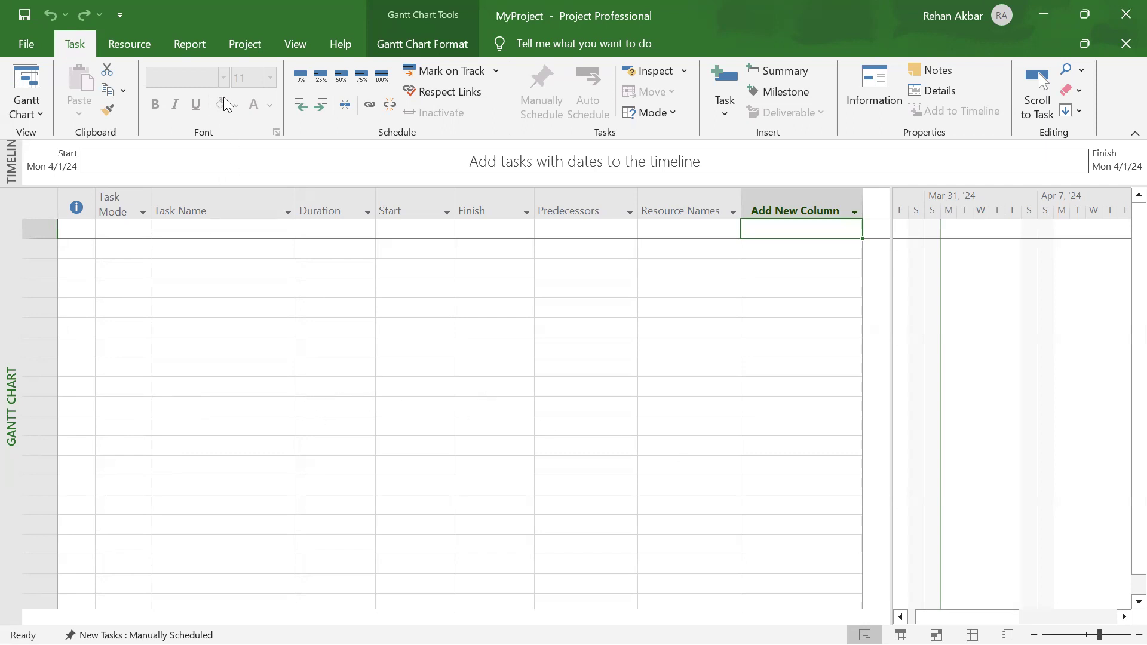
Open the project information and set the project start date to Mon 4/15/2024
left_click(246, 43)
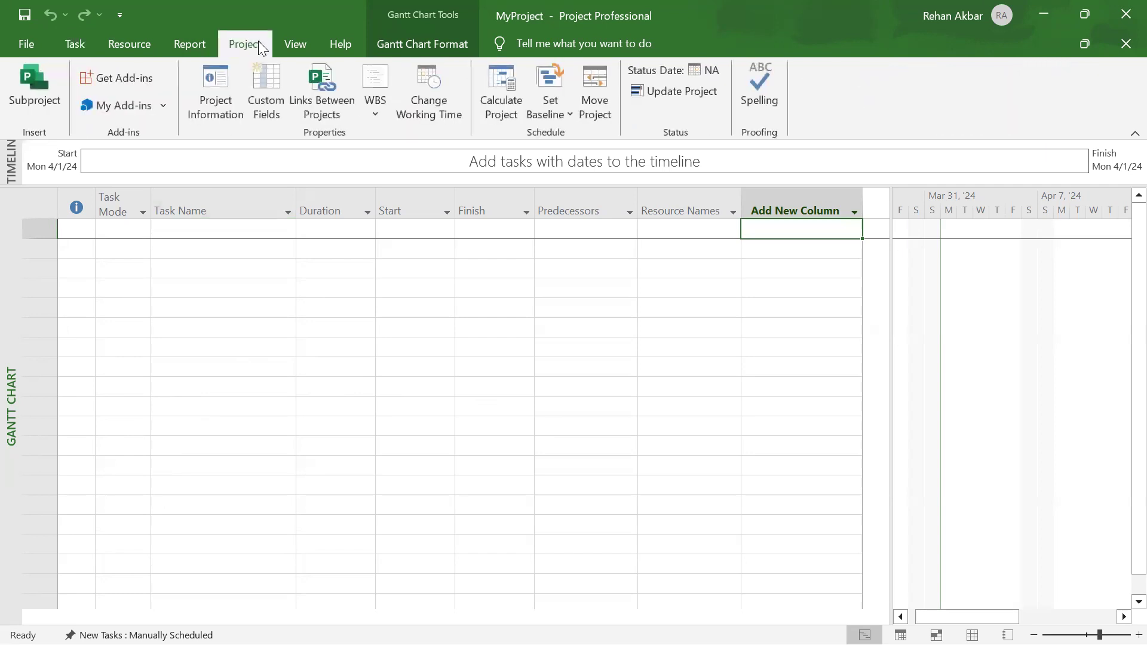
left_click(213, 107)
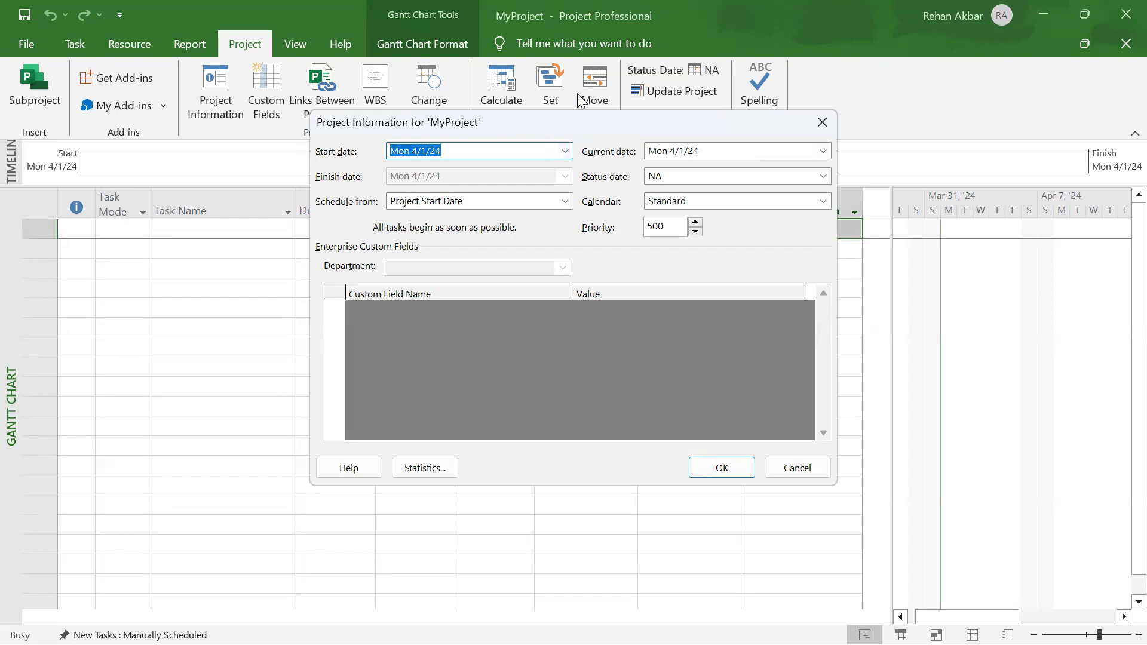
left_click(563, 153)
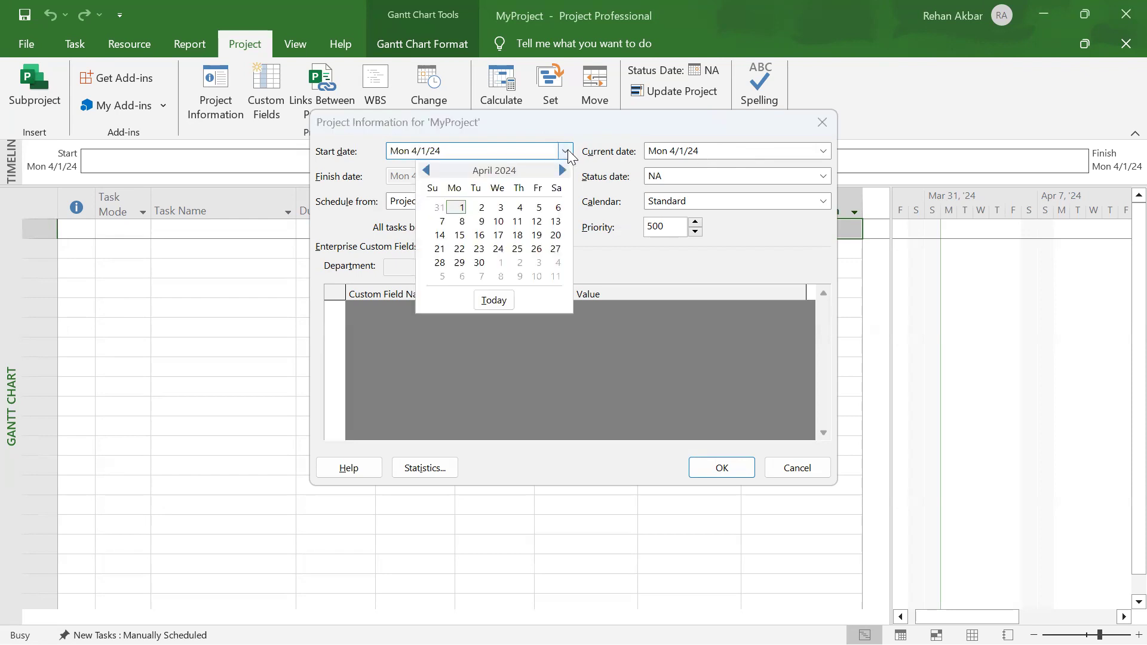
left_click(460, 236)
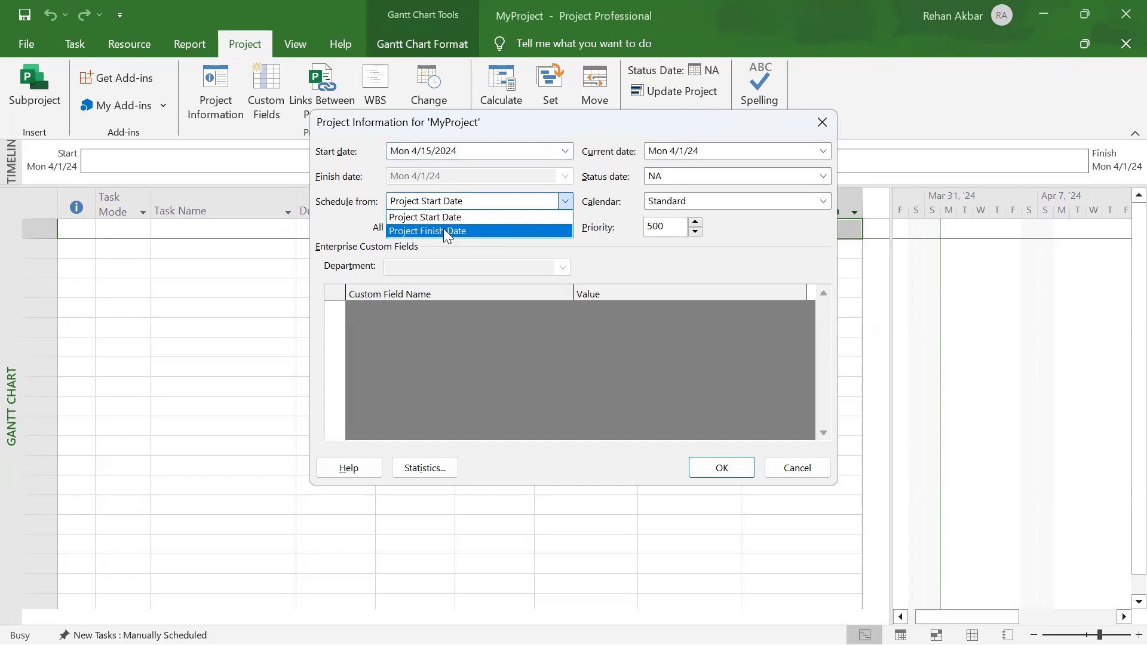
Switch the scheduling basis to Project Finish Date and back to Project Start Date
left_click(445, 233)
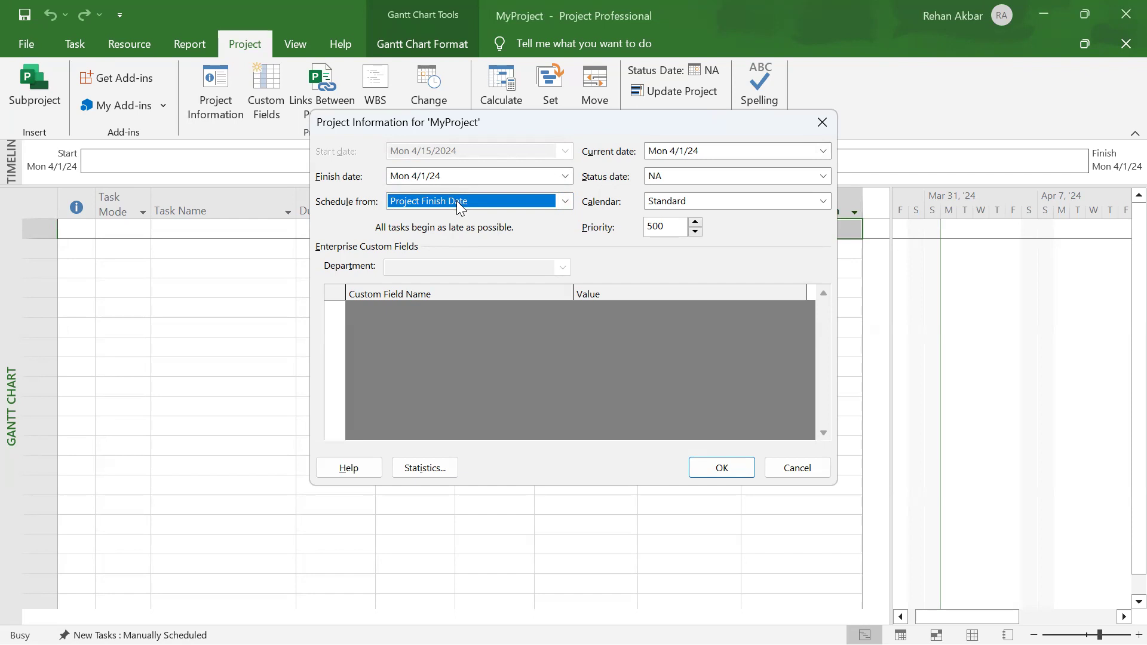
left_click(566, 202)
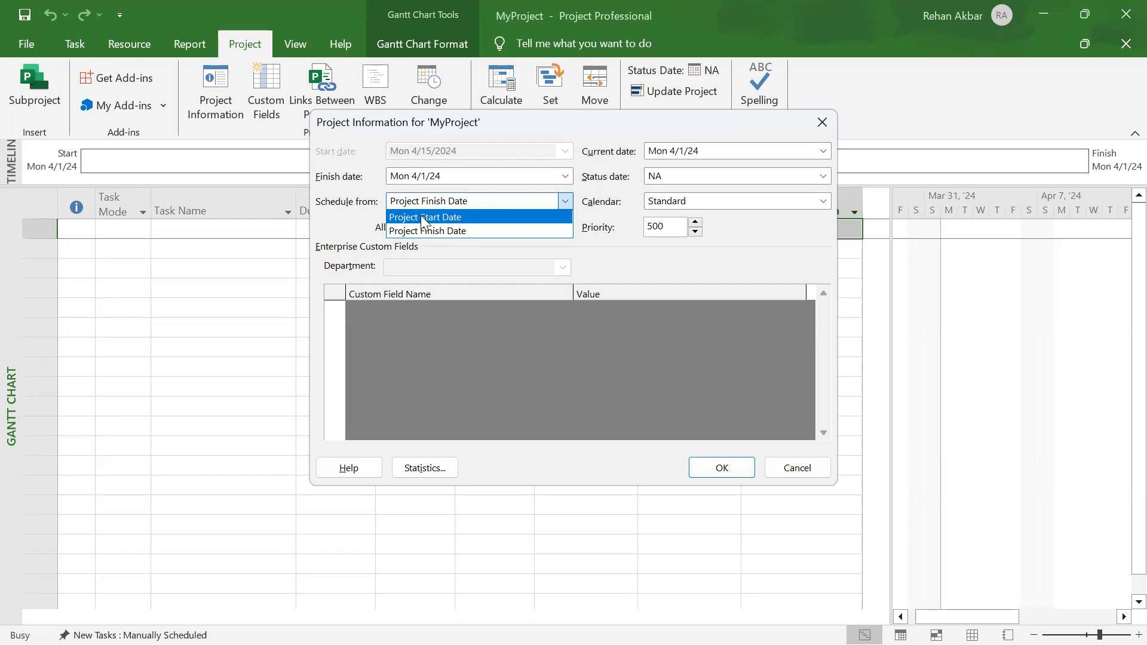
left_click(438, 219)
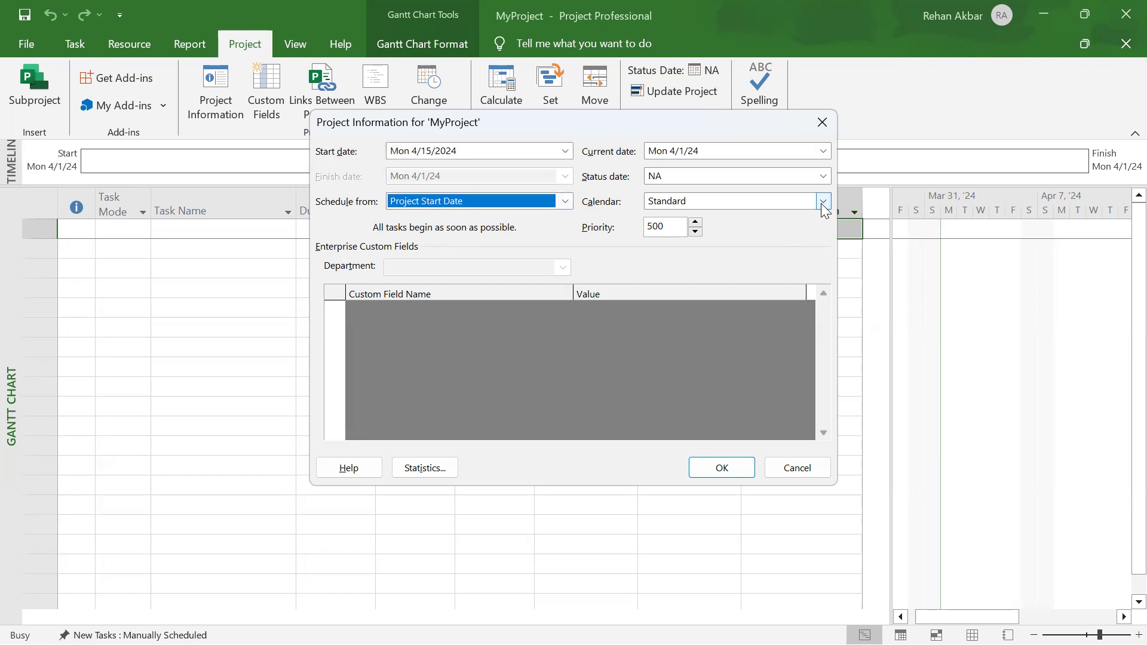
Choose the Standard calendar for the project and apply the project information
left_click(822, 203)
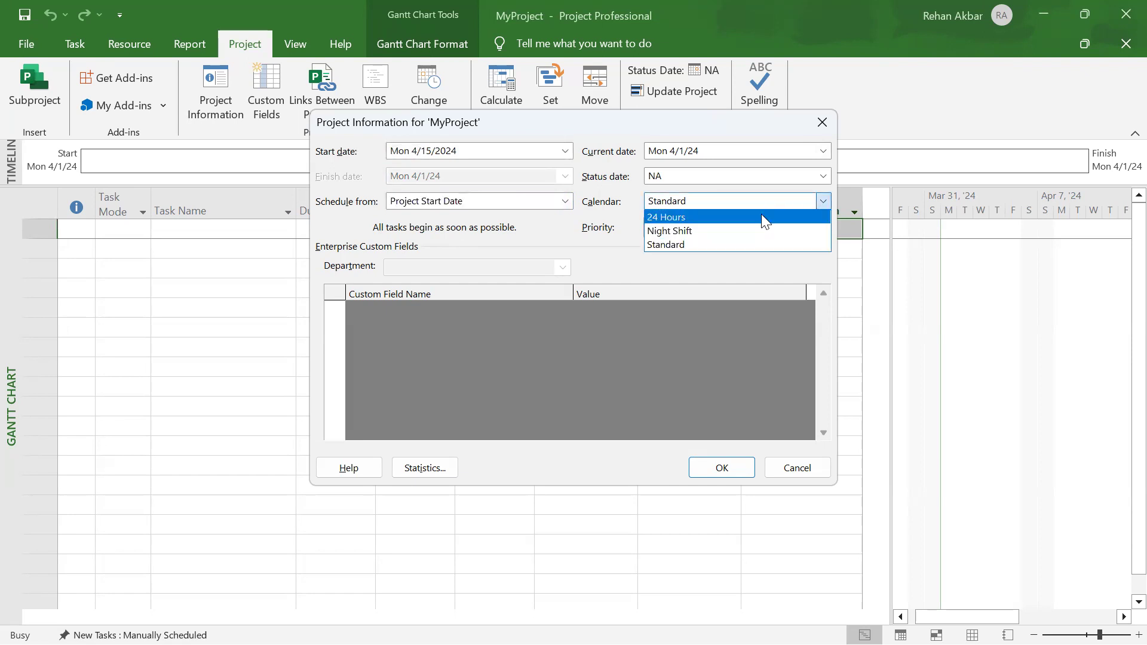
left_click(745, 245)
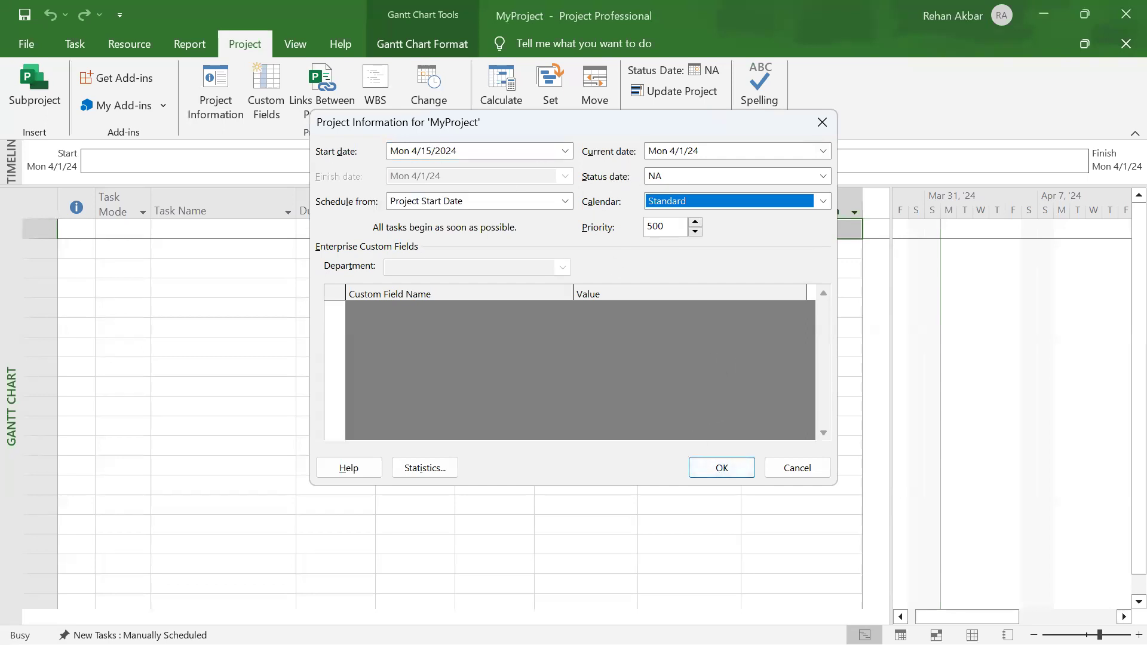
left_click(722, 469)
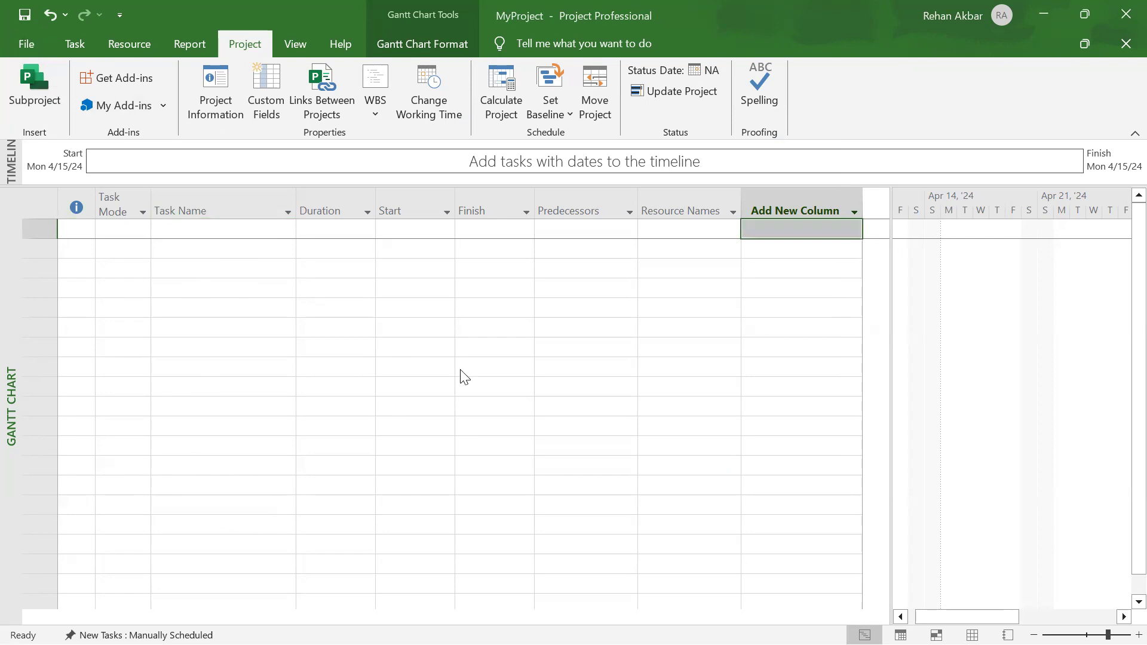
Copy tasks 1 to 10 (Initiating to Analysis) from Table-1 in the Word tutorial into the project's Task Name column, starting at the first row
key("alt+Tab")
key("alt+Tab")
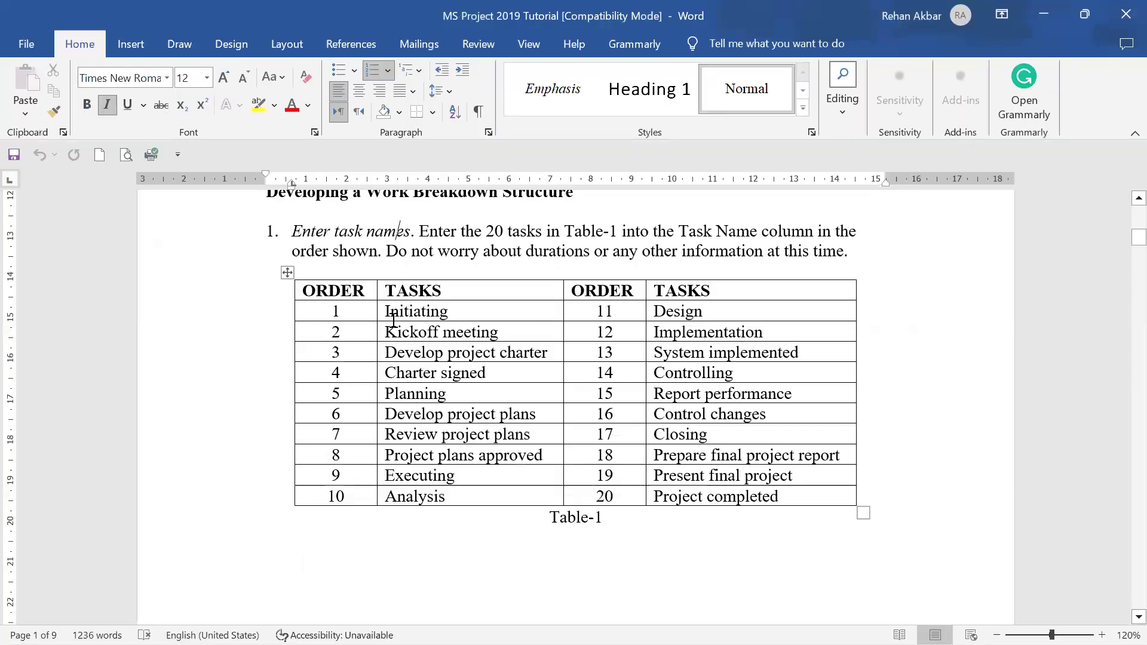
left_click_drag(419, 311, 461, 495)
key("ctrl+c")
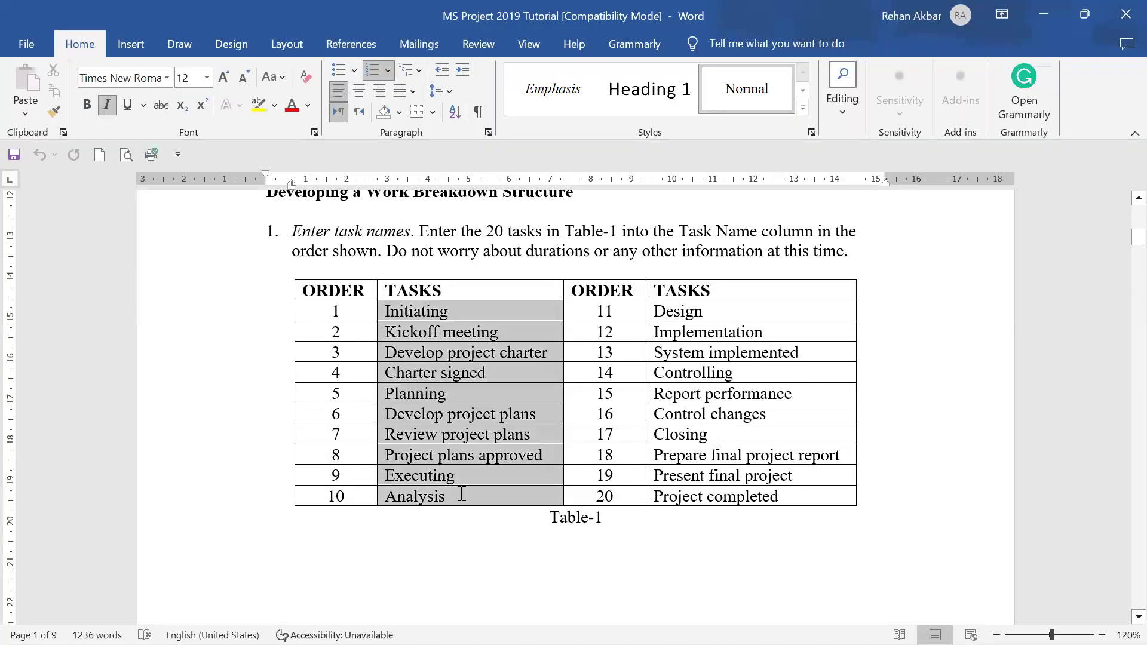
left_click(452, 482)
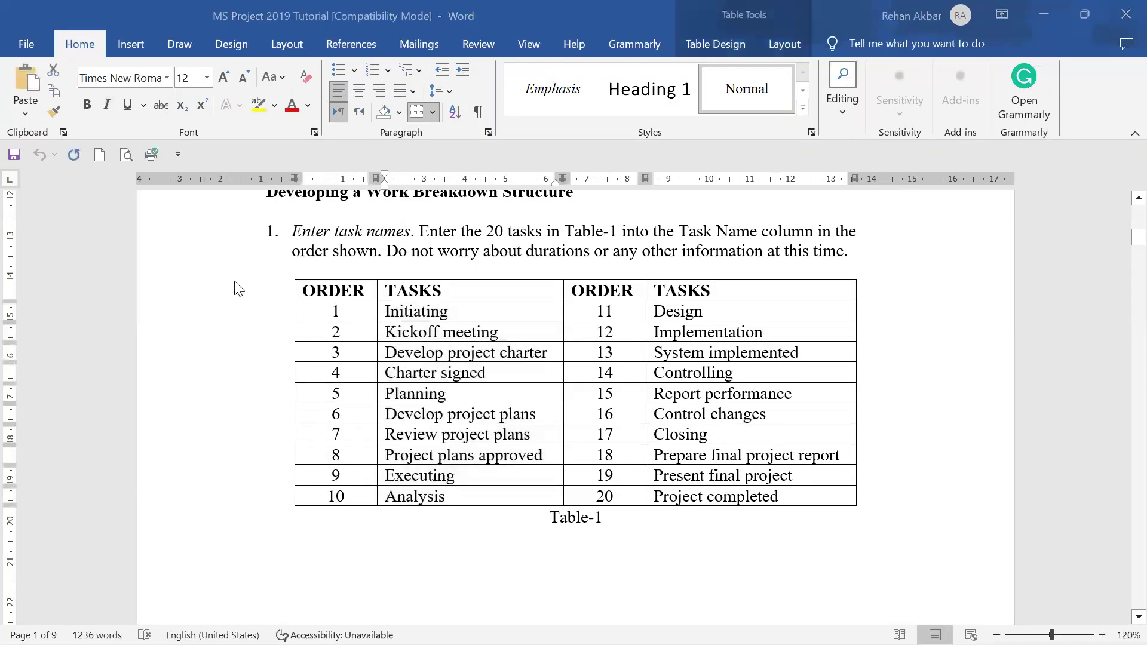
key("alt+Tab")
key("alt+Tab")
left_click(233, 229)
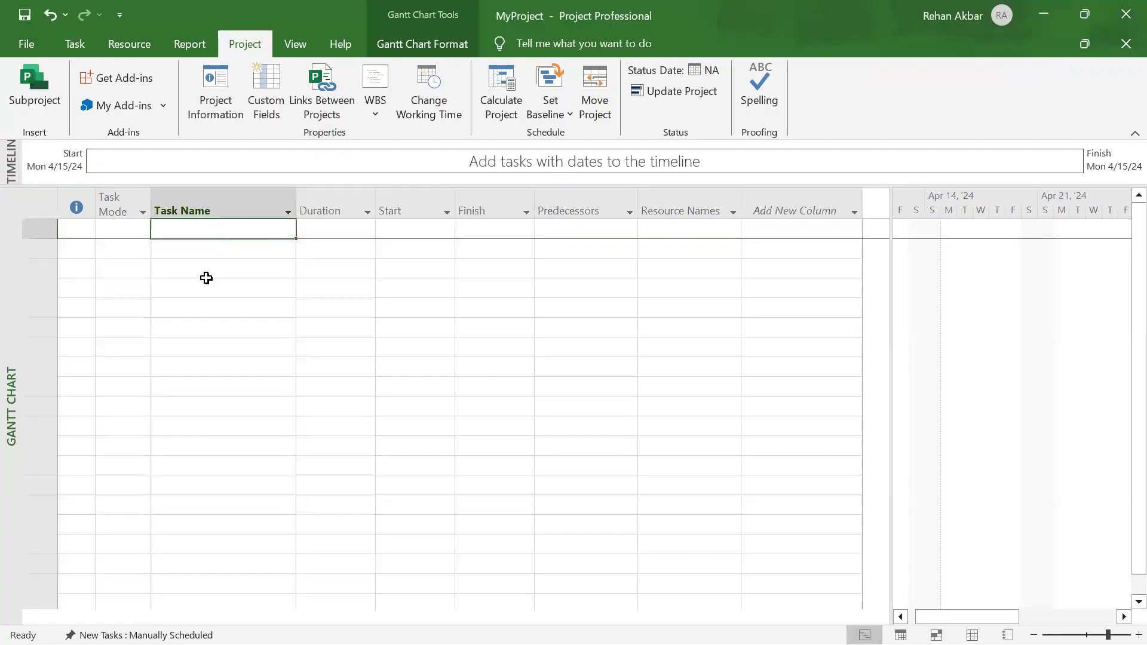
key("ctrl+v")
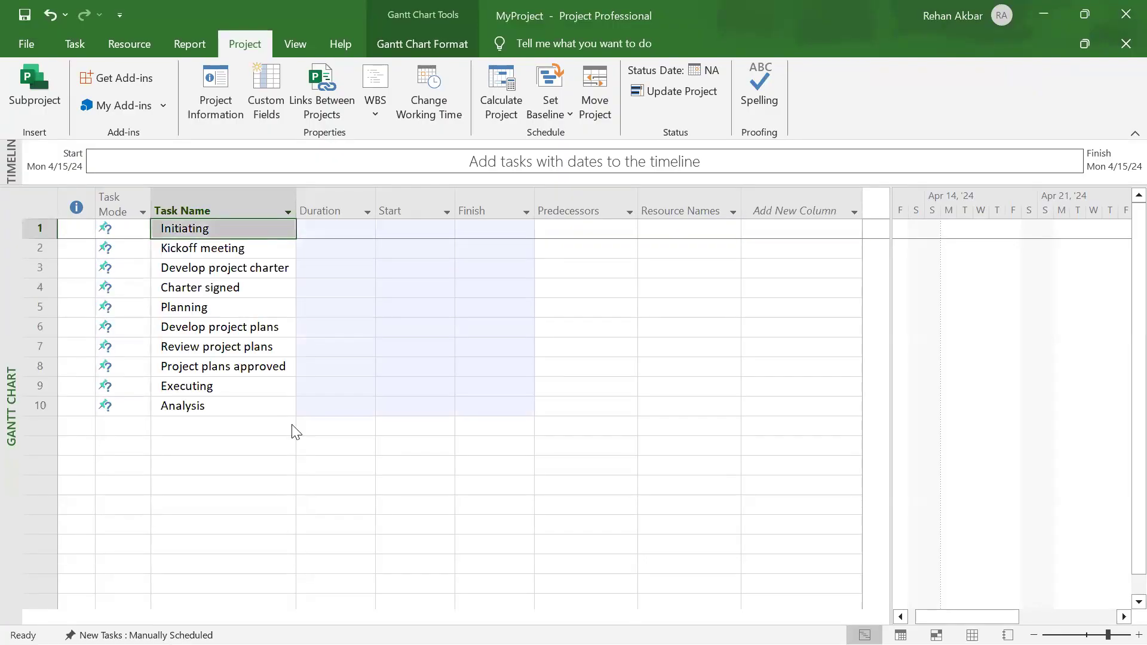
Copy tasks 11 to 20 (Design to Project completed) from Word's Table-1 into the project's Task Name column below Analysis and check the list
key("alt+Tab")
key("alt+Tab")
left_click_drag(654, 314, 780, 493)
key("ctrl+c")
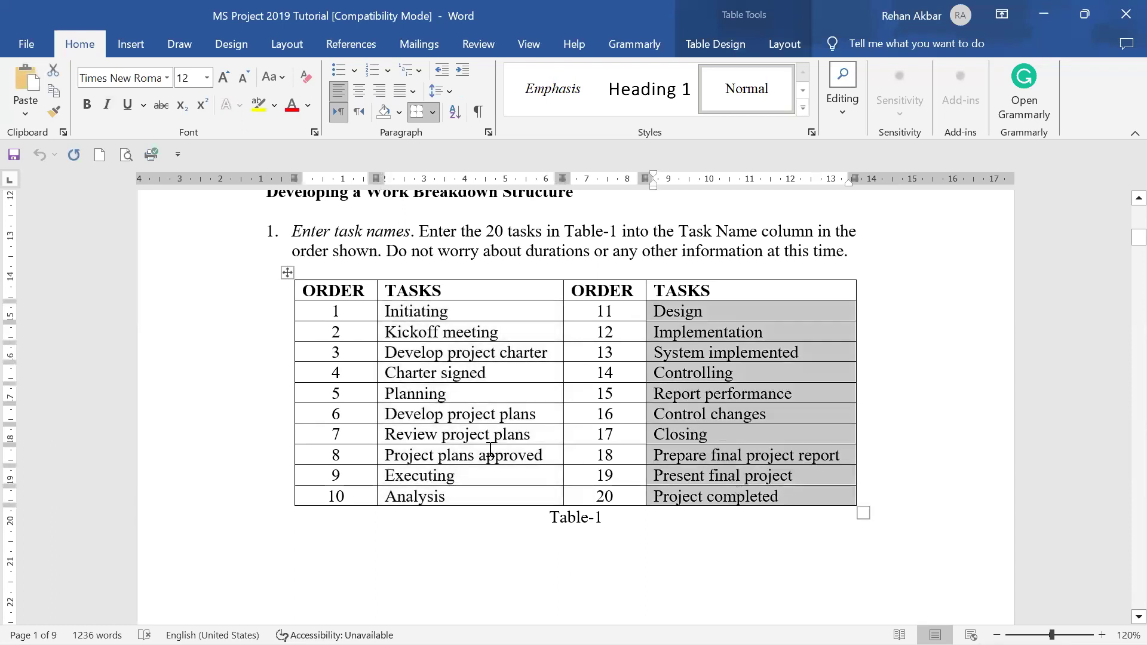
key("alt+Tab")
left_click(219, 424)
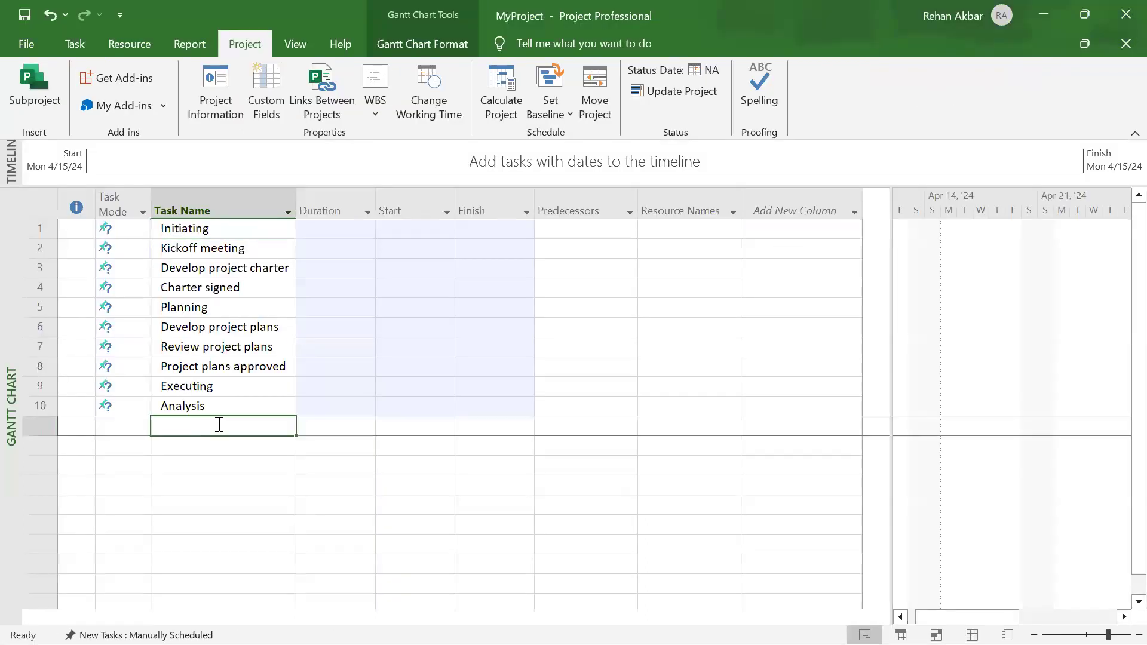
key("ctrl+v")
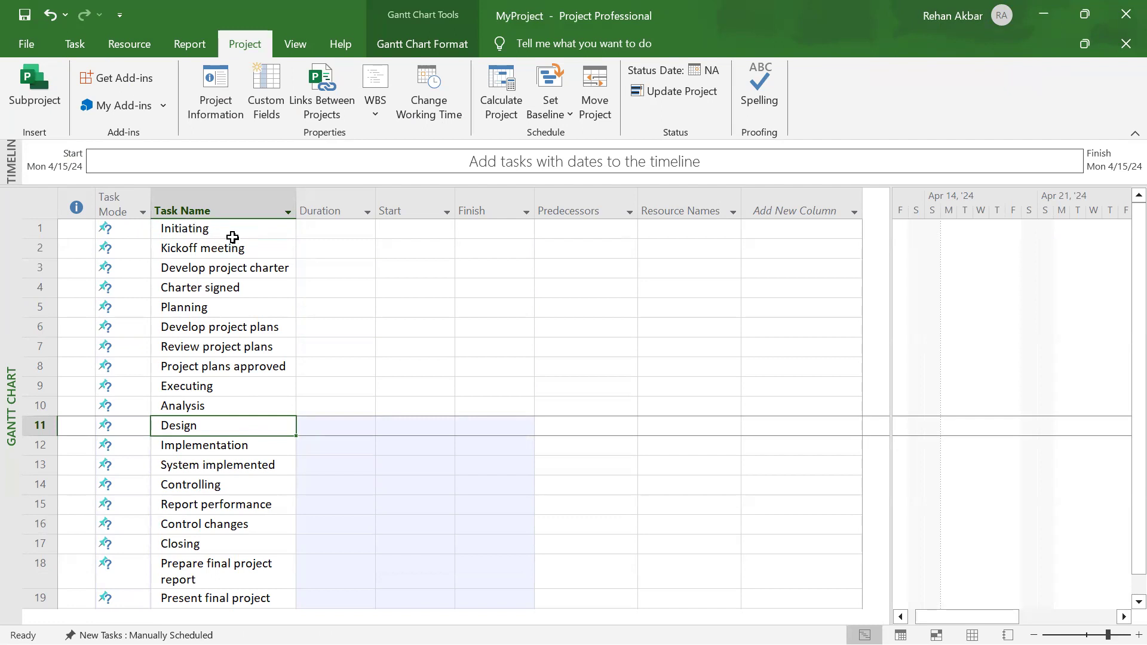
scroll(266, 442, "down", 4)
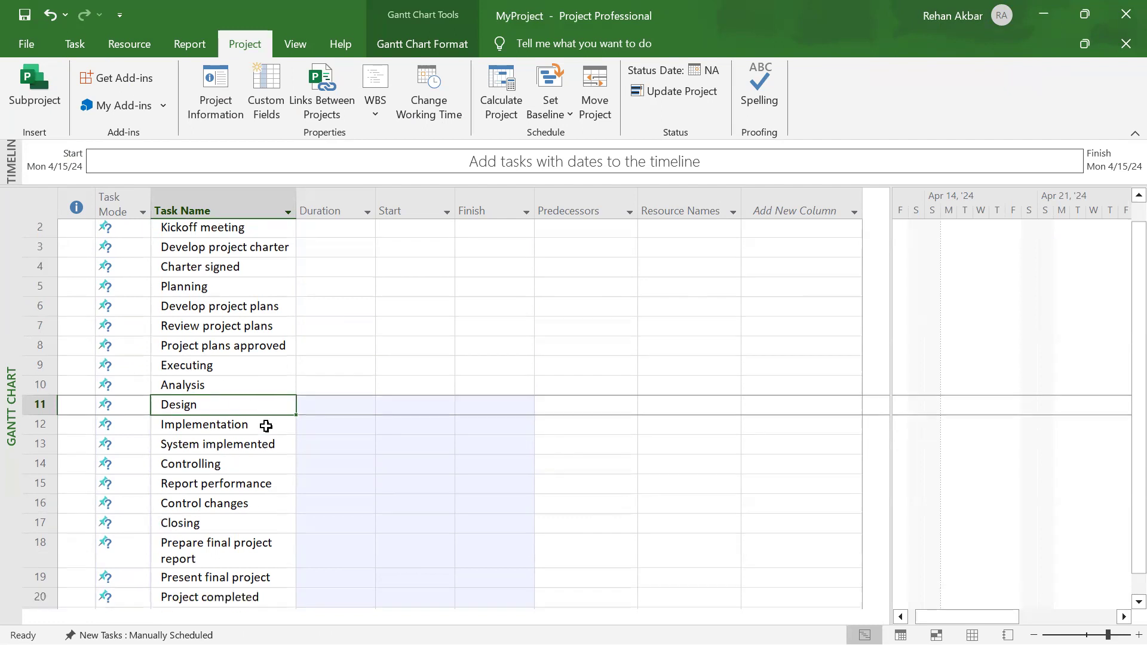
scroll(273, 442, "up", 4)
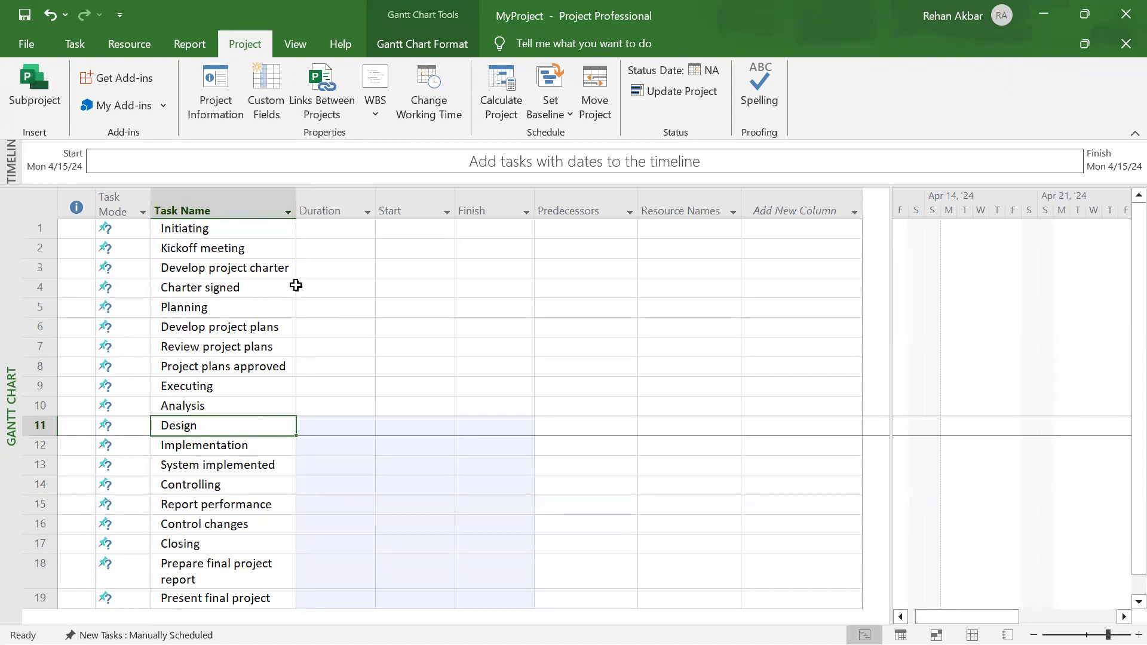
left_click(238, 227)
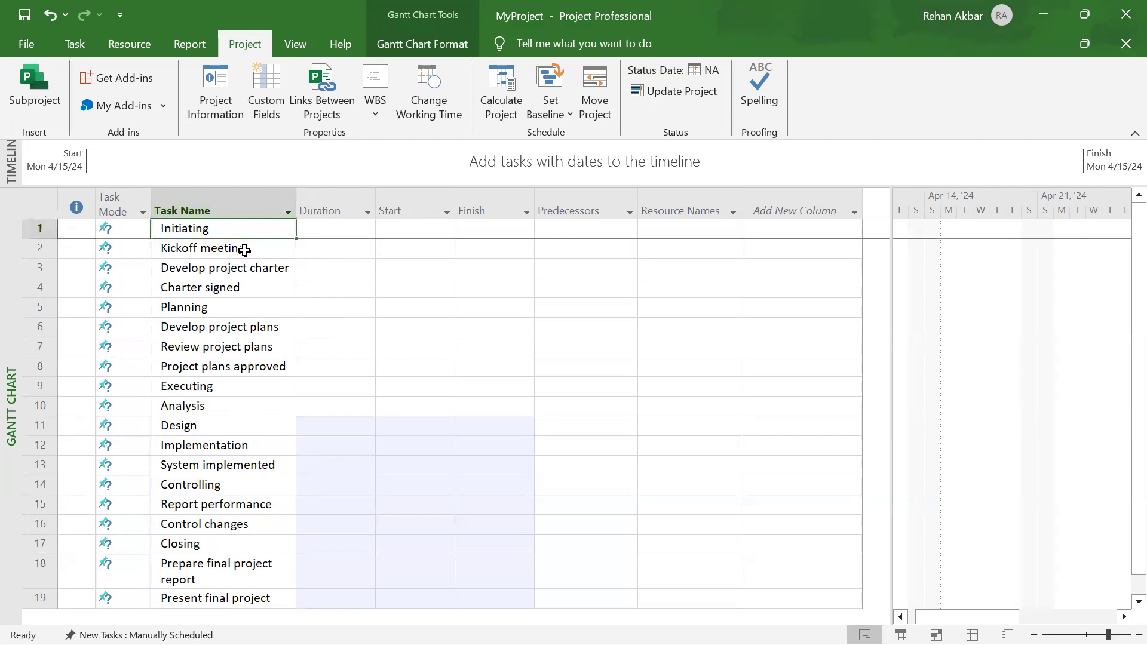
left_click(248, 306)
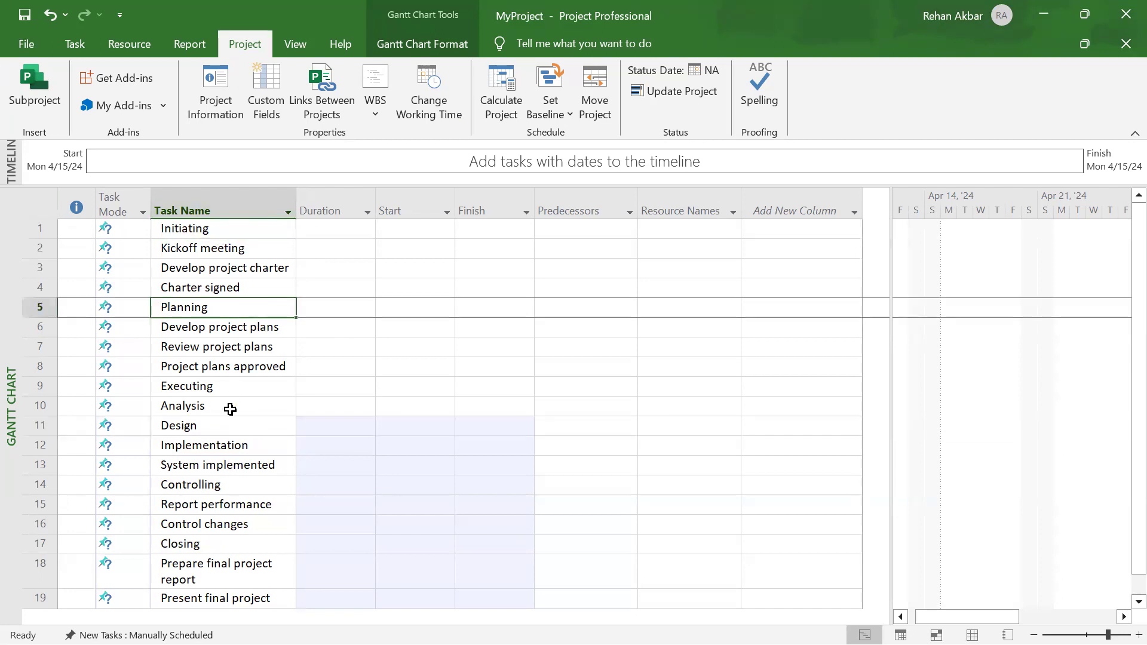
left_click(239, 388)
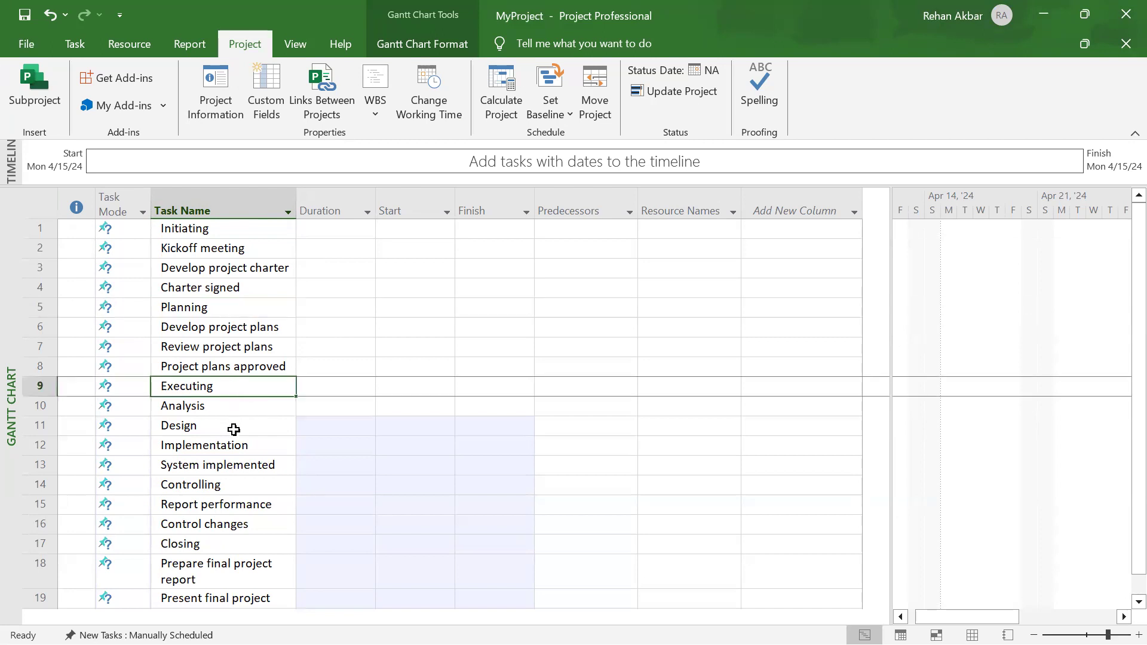
left_click(232, 489)
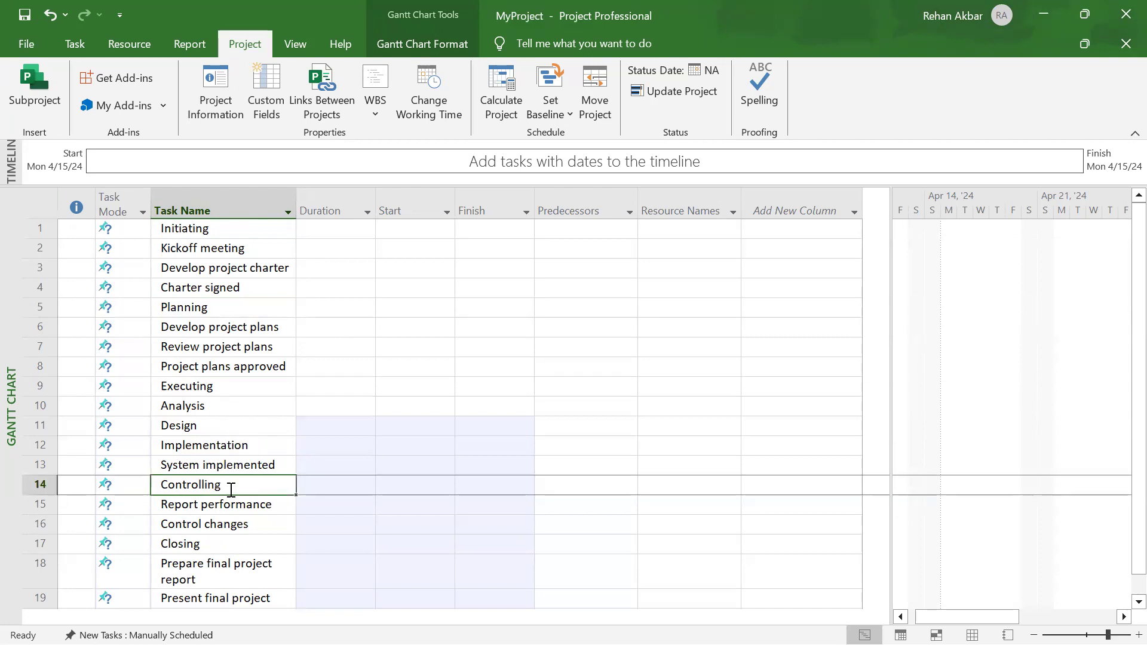
left_click(221, 543)
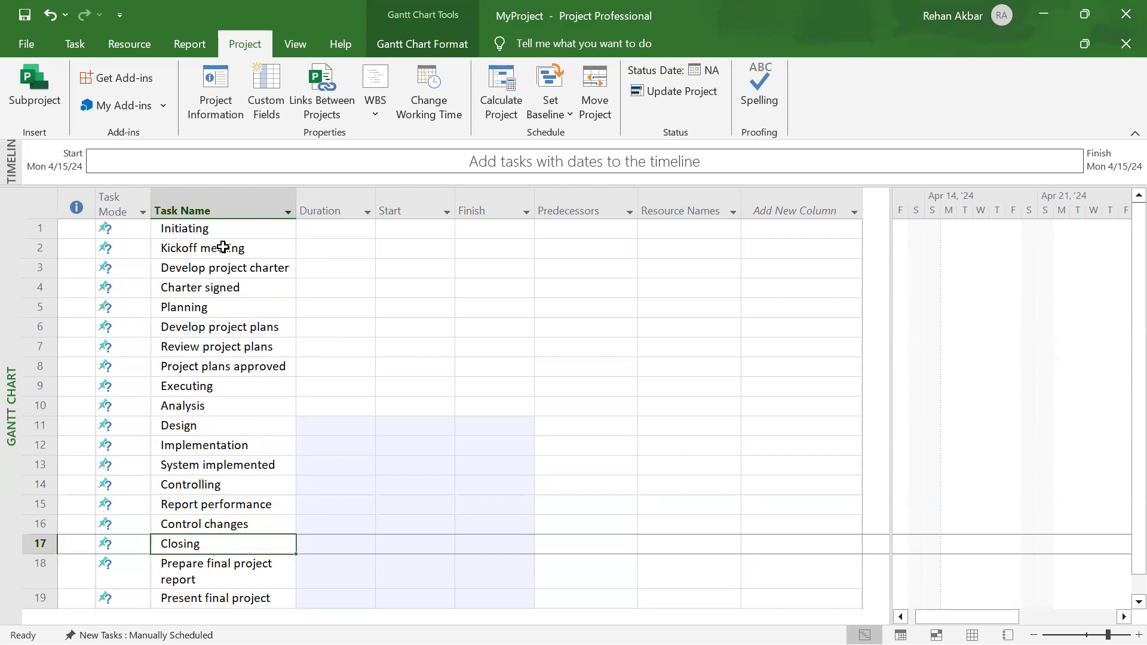
Indent Kickoff meeting, Develop project charter and Charter signed as subtasks of Initiating, and try collapsing and expanding the group
left_click(274, 252)
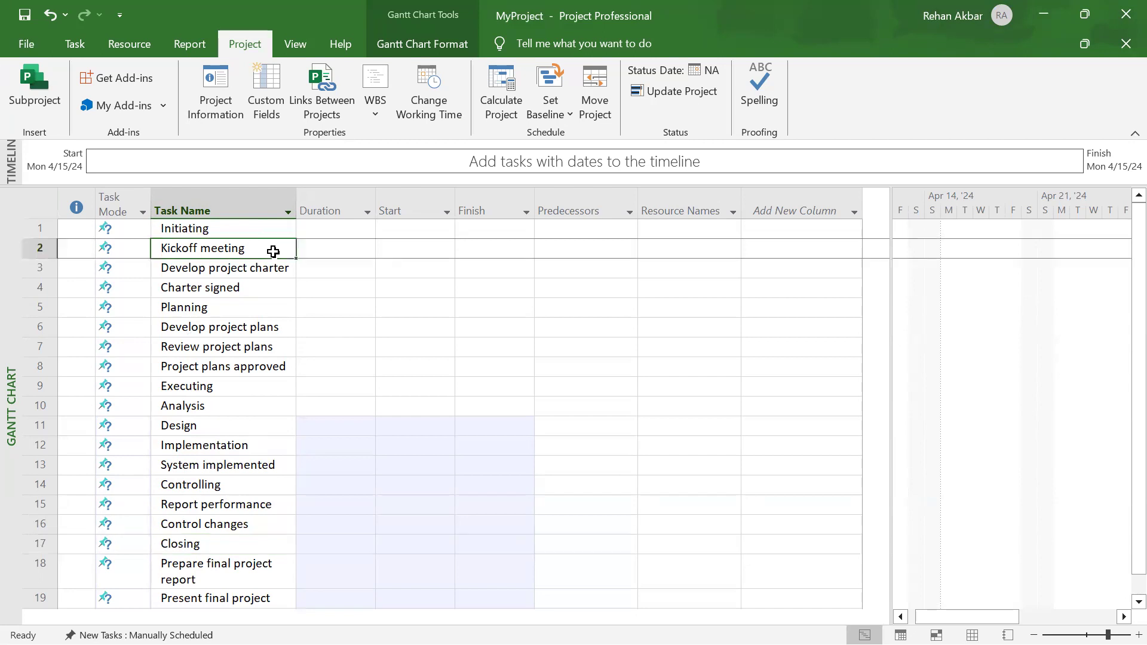
left_click_drag(273, 252, 273, 285)
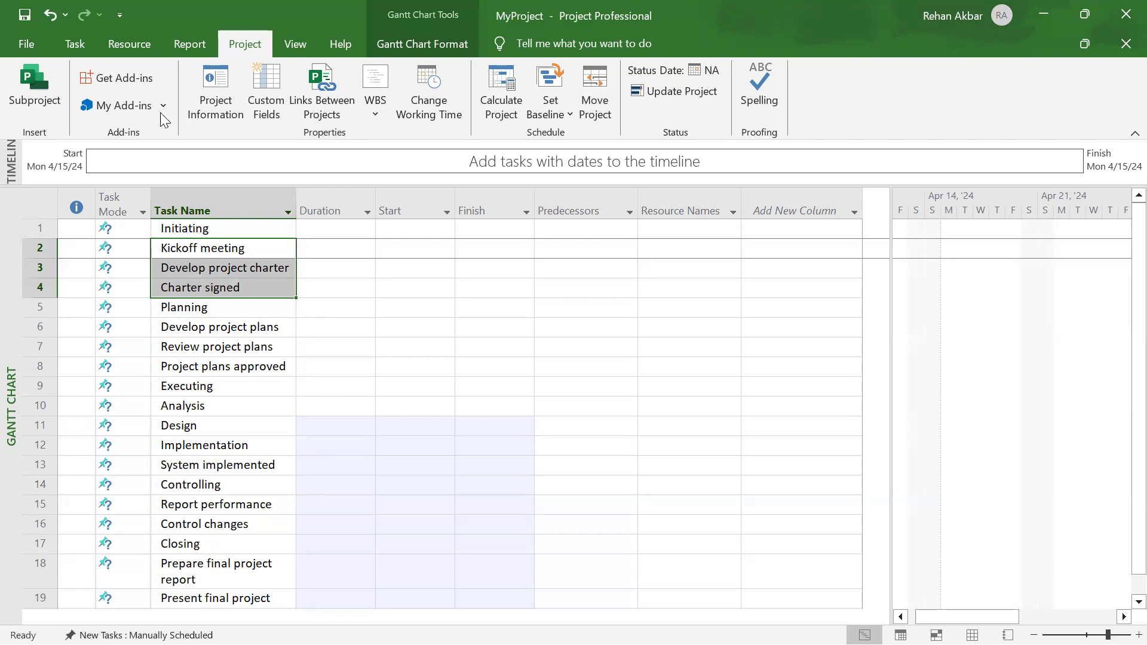
left_click(76, 44)
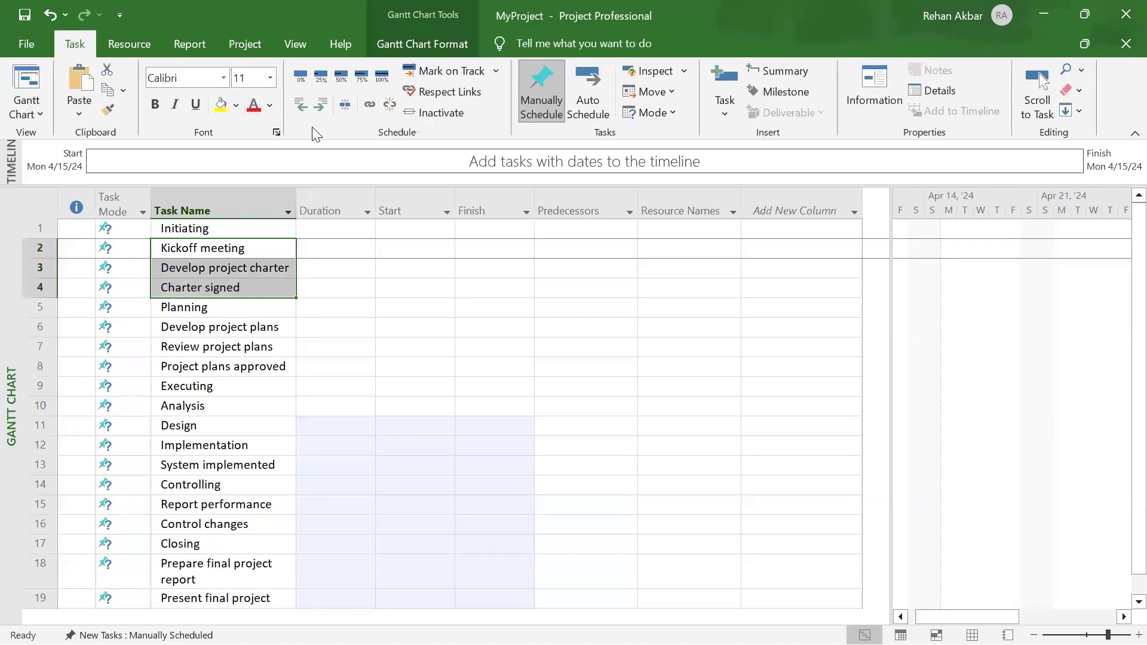
left_click(320, 108)
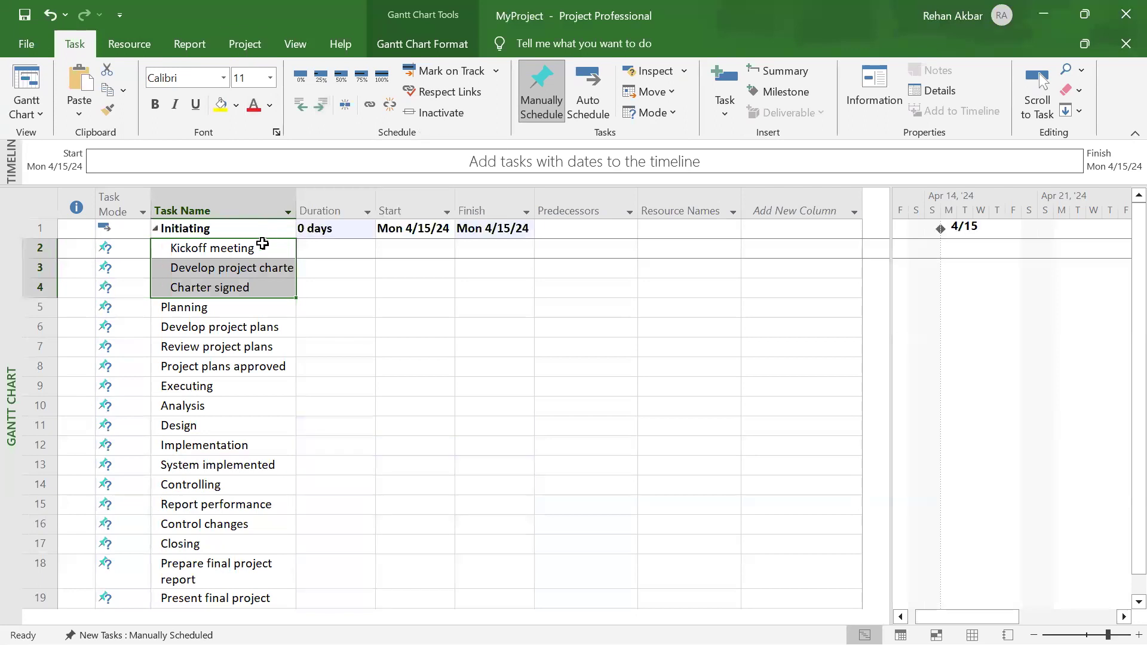
left_click(156, 228)
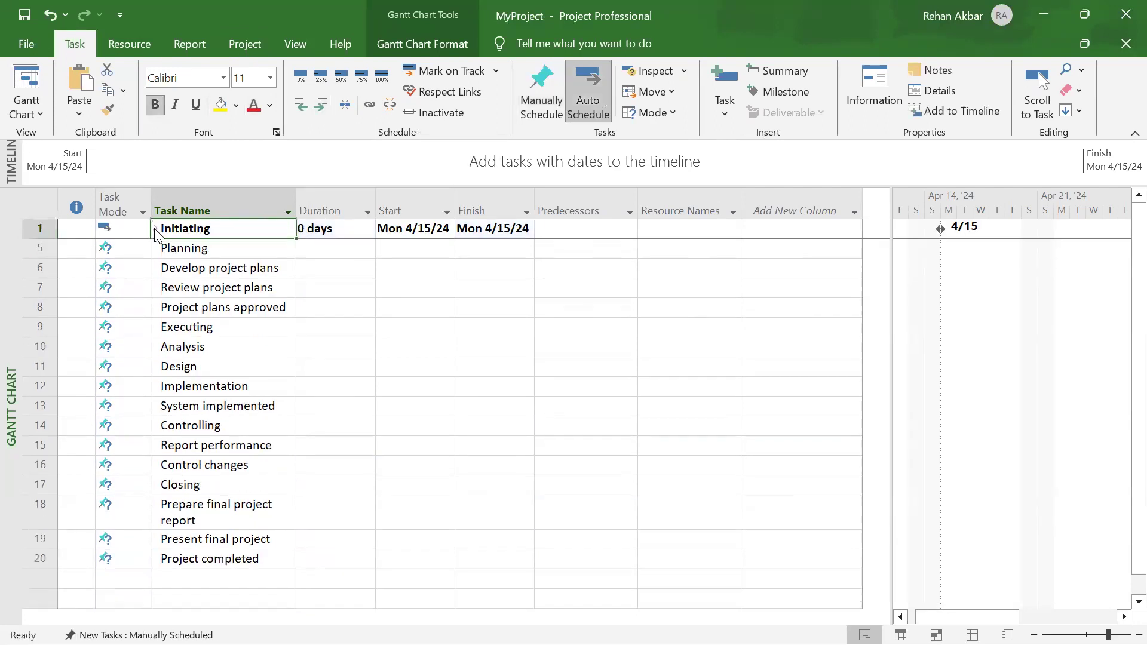
left_click(155, 228)
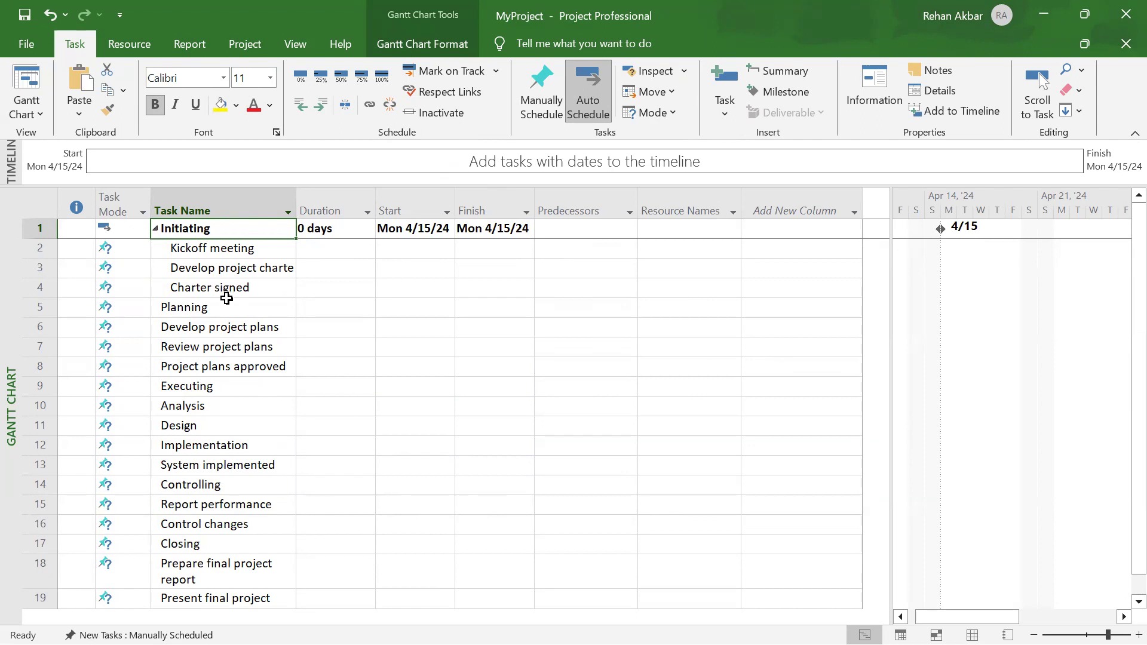
Indent tasks 6 to 8 as subtasks of Planning and tasks 10 to 13 as subtasks of Executing
left_click_drag(236, 330, 249, 367)
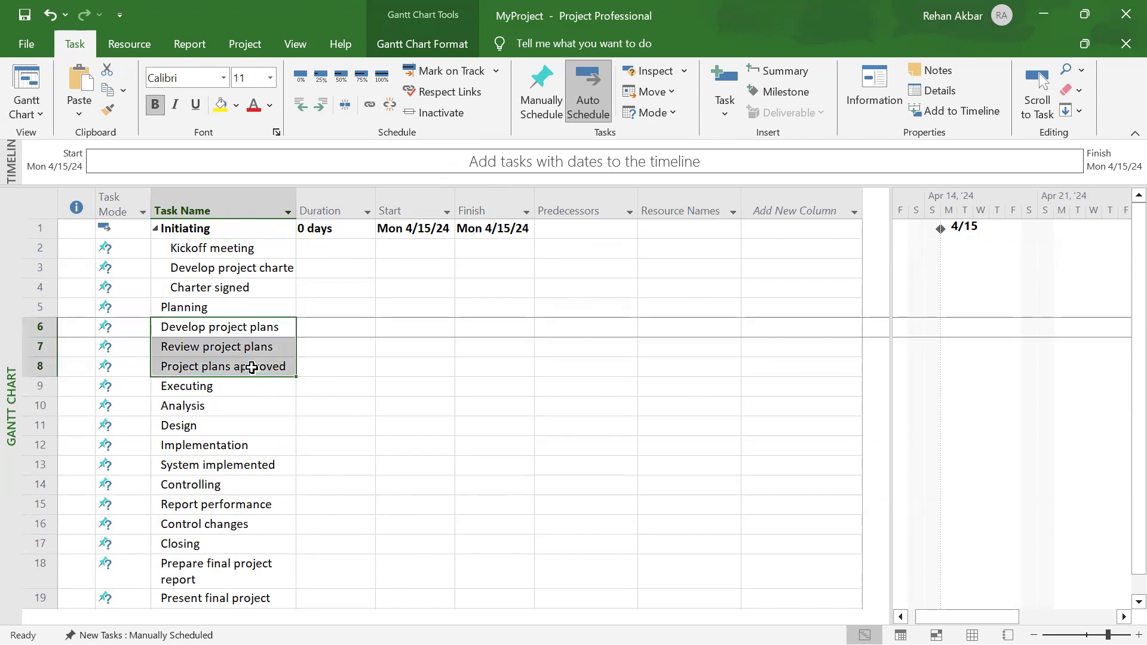
left_click(320, 107)
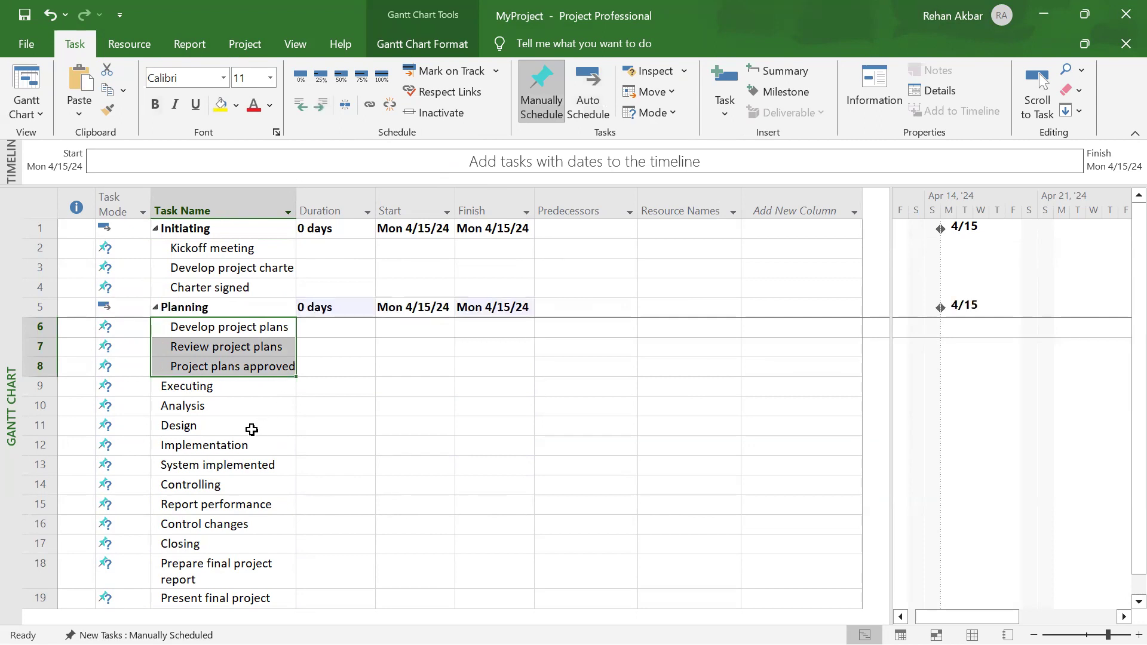
left_click(238, 407)
left_click_drag(238, 407, 253, 463)
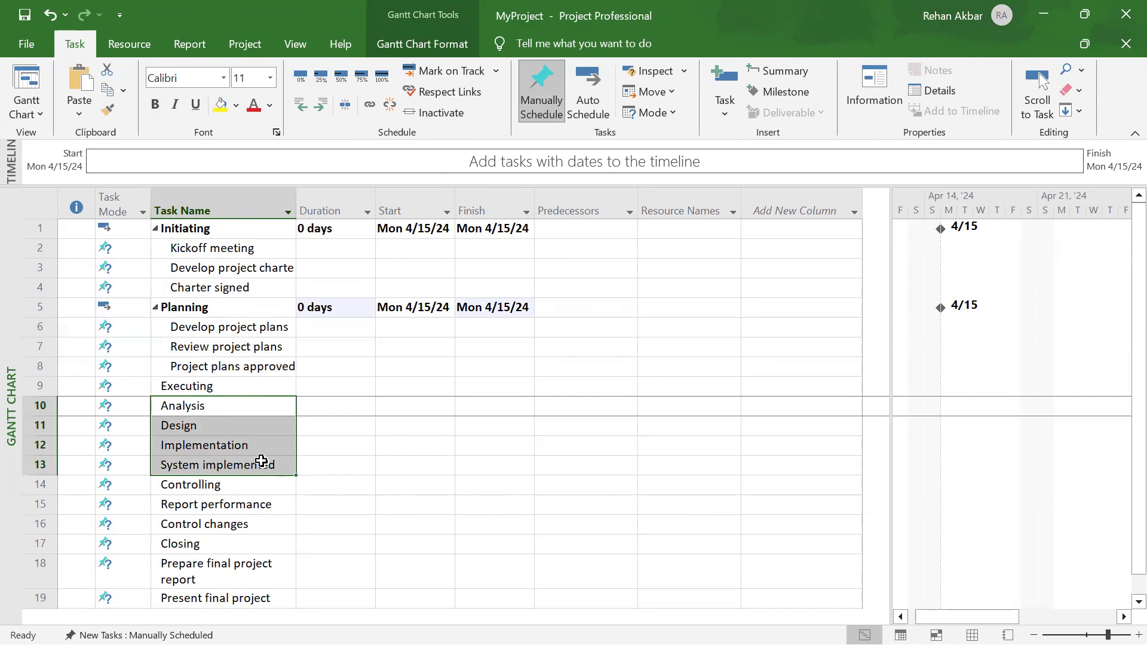
left_click(321, 108)
Indent Report performance and Control changes under Controlling, and tasks 18 to 20 under Closing
scroll(290, 472, "down", 3)
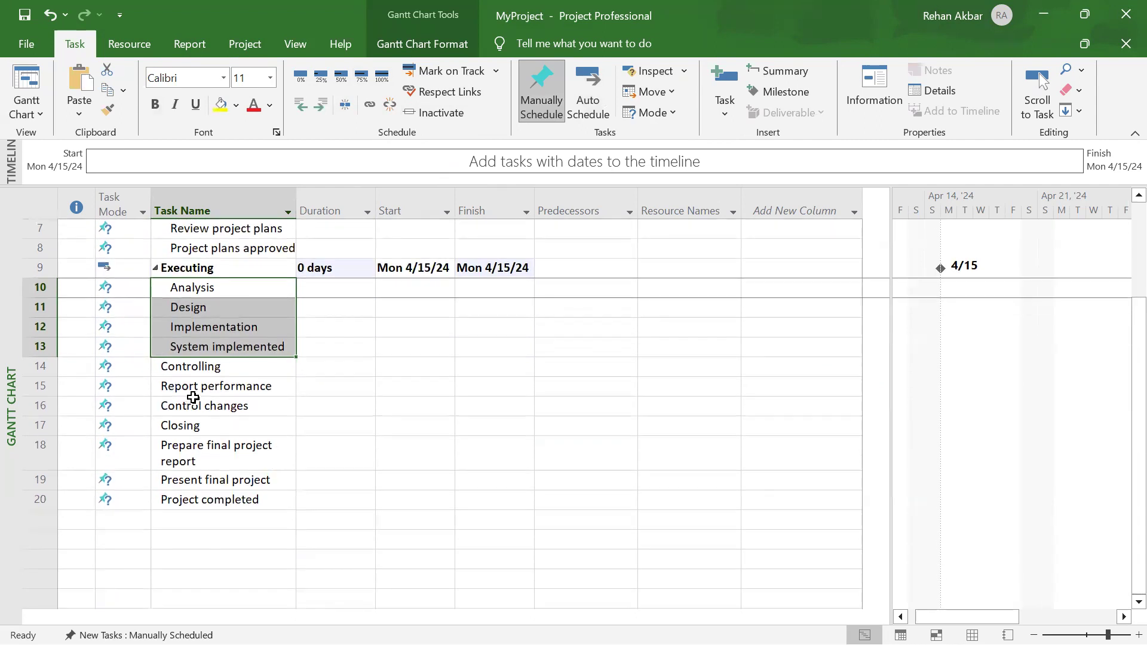
left_click_drag(210, 390, 213, 403)
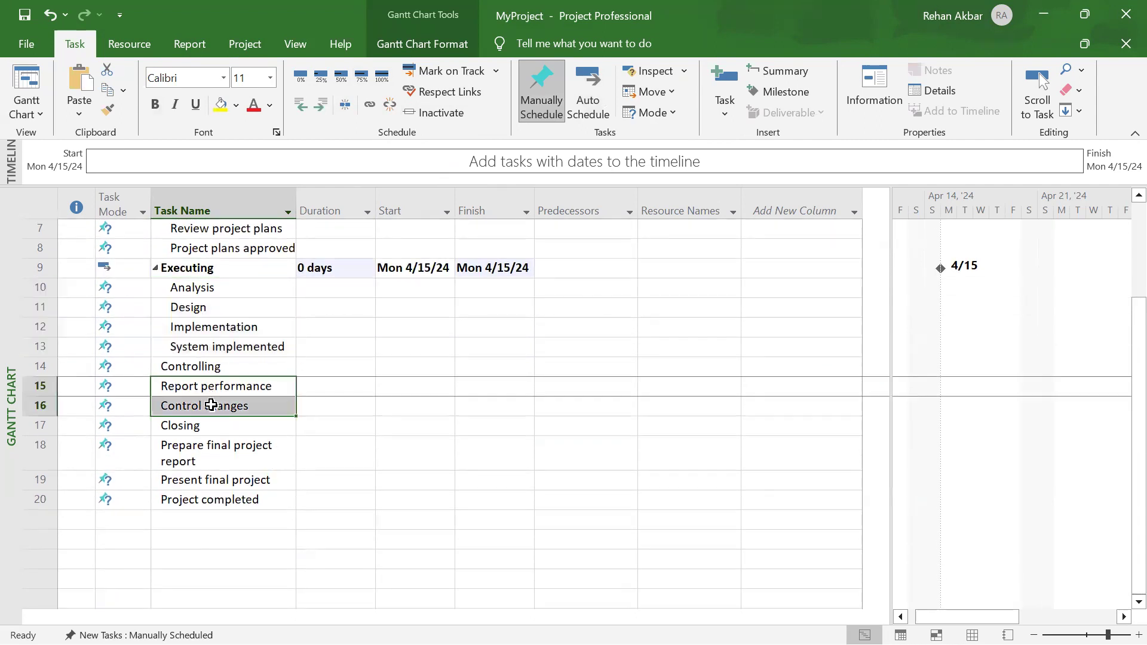
left_click(323, 105)
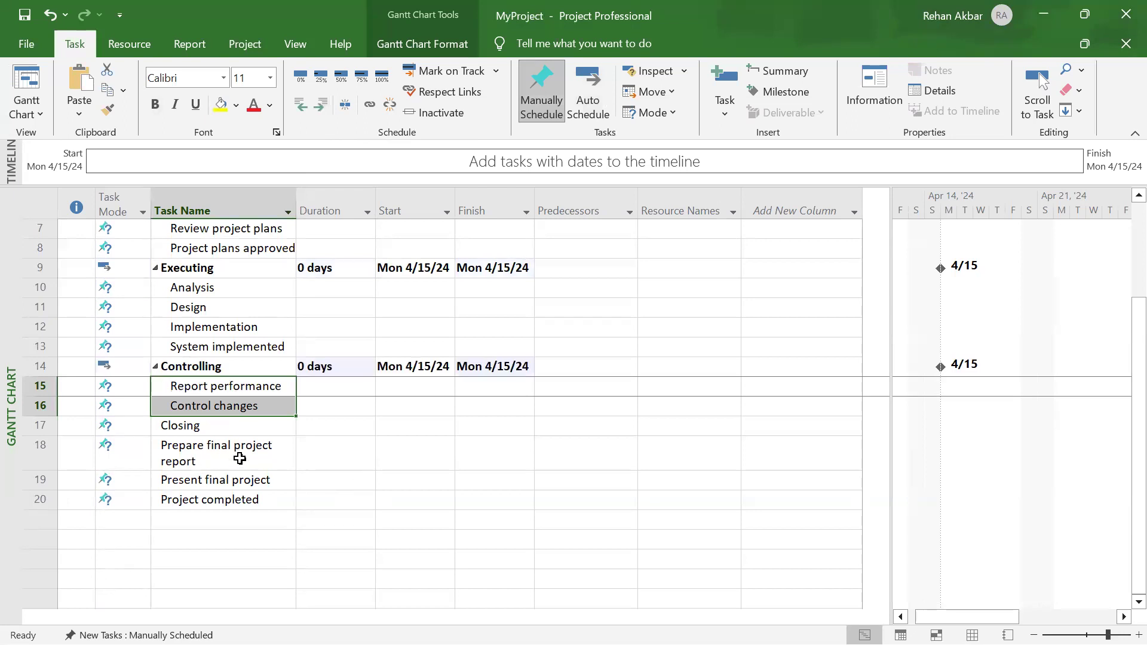
left_click_drag(256, 450, 249, 507)
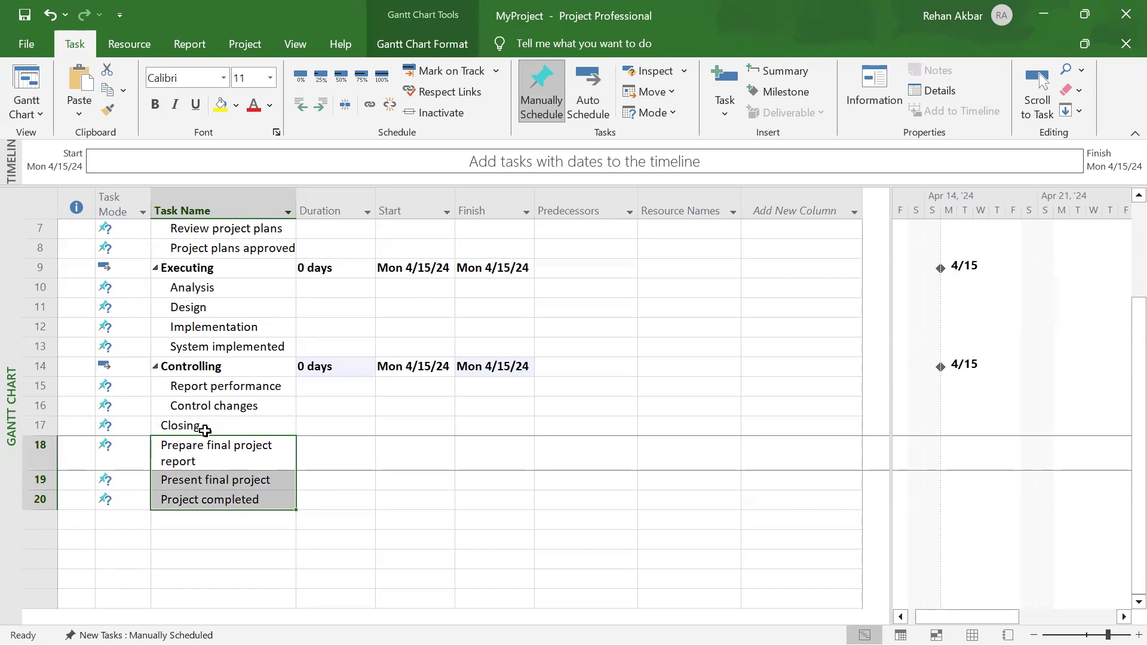
left_click(321, 105)
Widen the Task Name column to fit its longest entry and show outline numbers beside the task names
left_click_drag(297, 206, 328, 217)
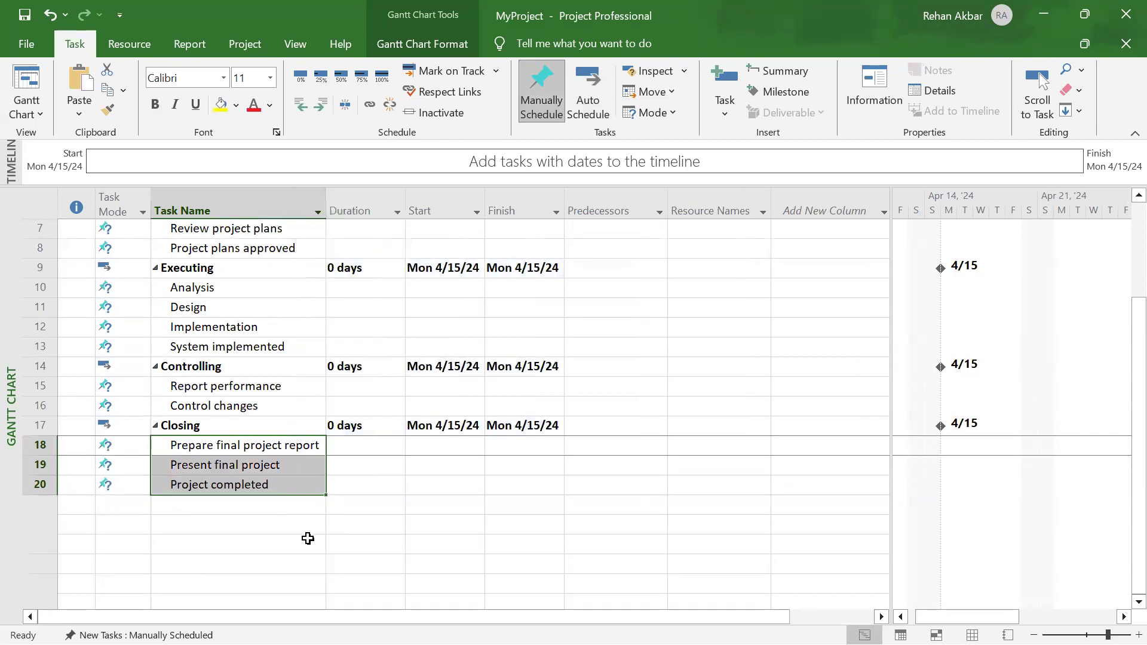
left_click(284, 546)
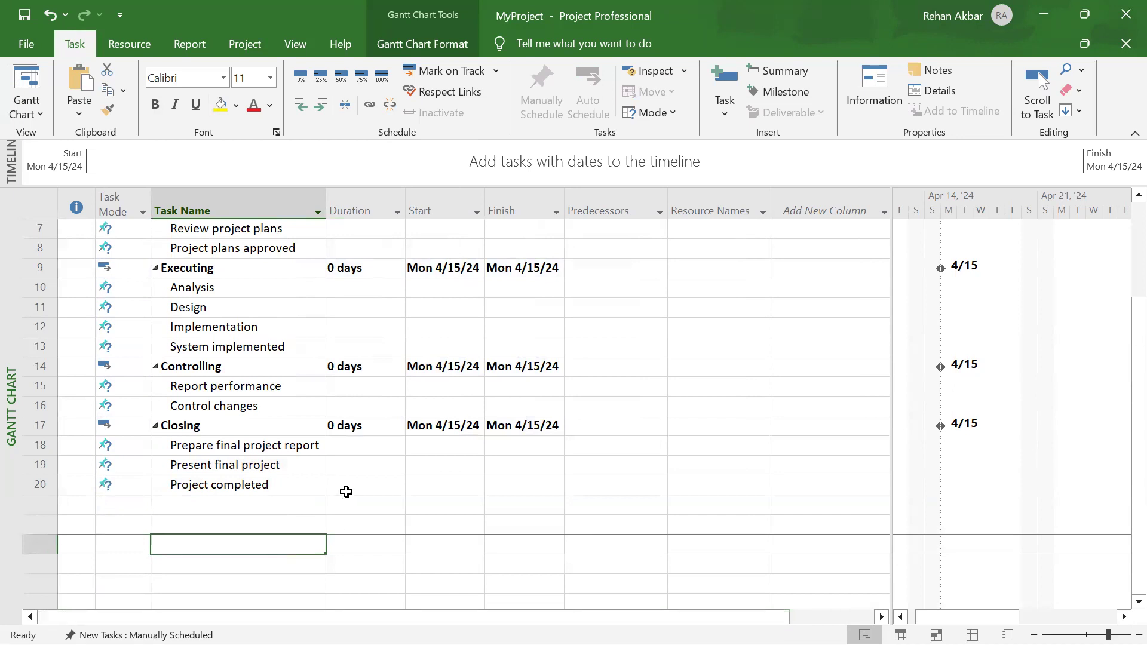
scroll(340, 478, "up", 3)
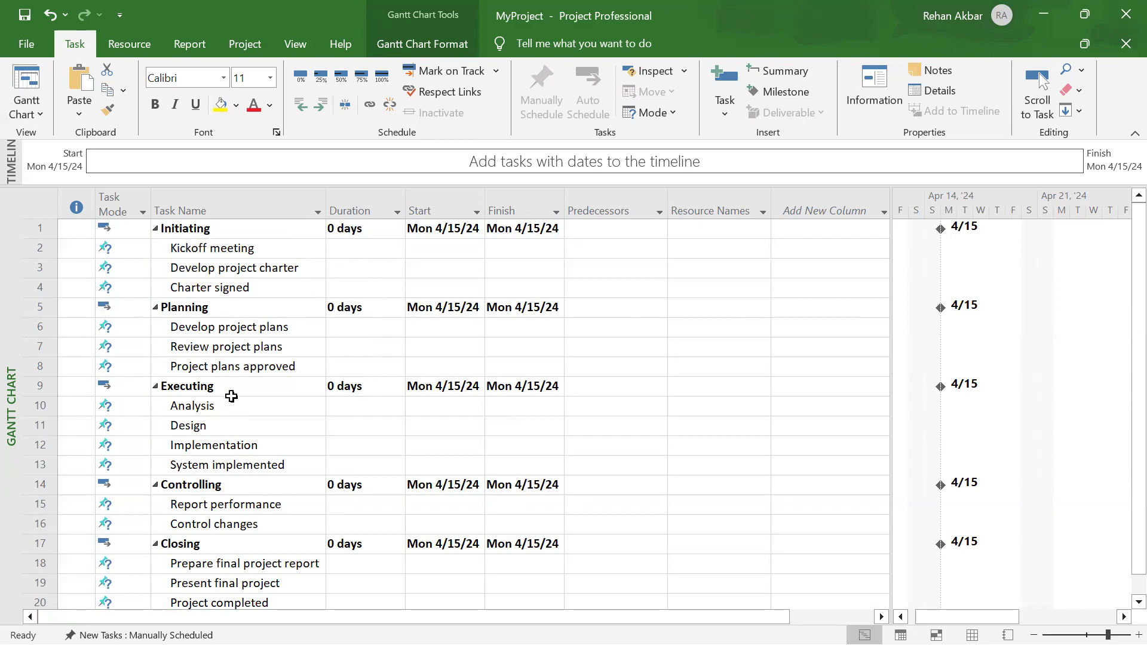
left_click(420, 47)
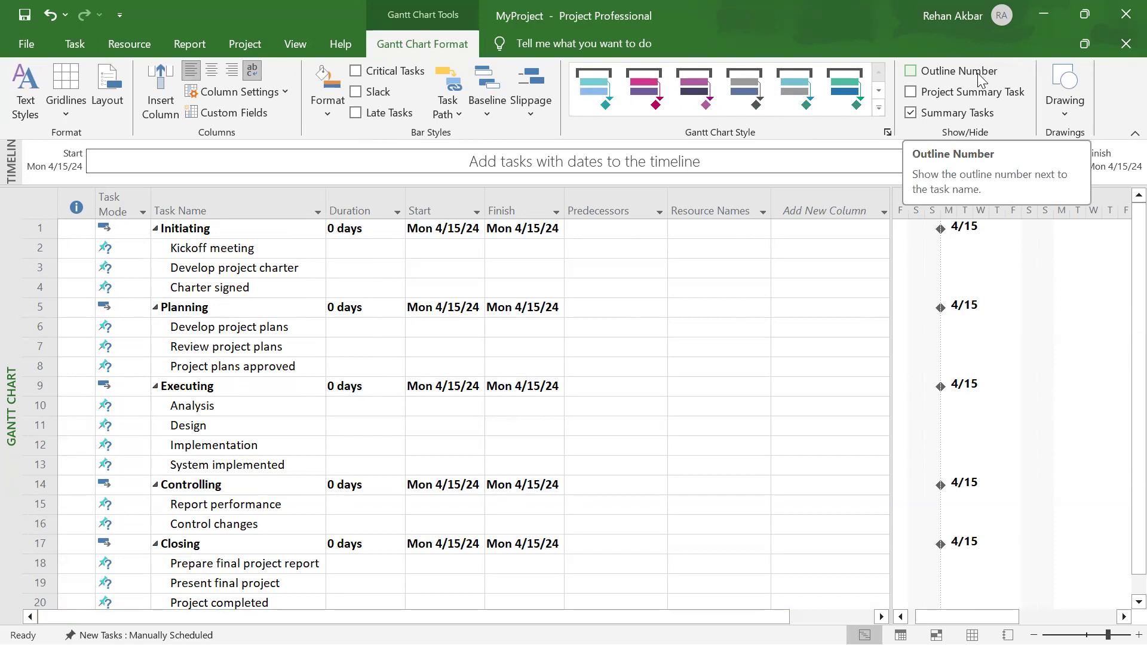
left_click(912, 71)
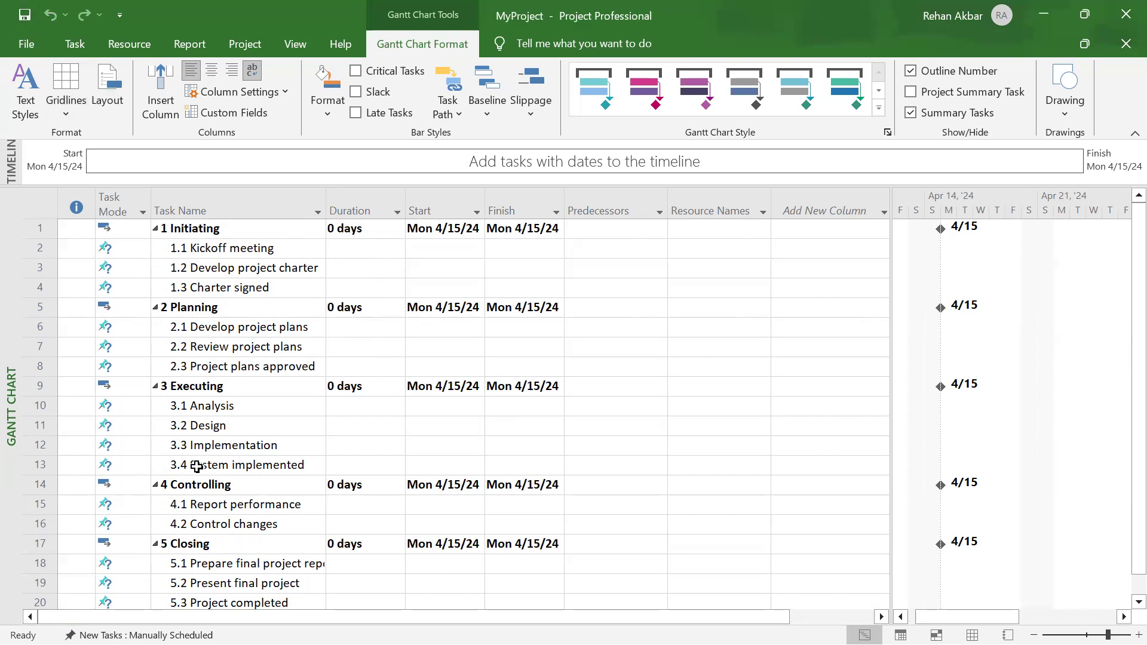
Switch to the Word tutorial and find the Kickoff meeting duration in the table of task durations
key("alt+Tab")
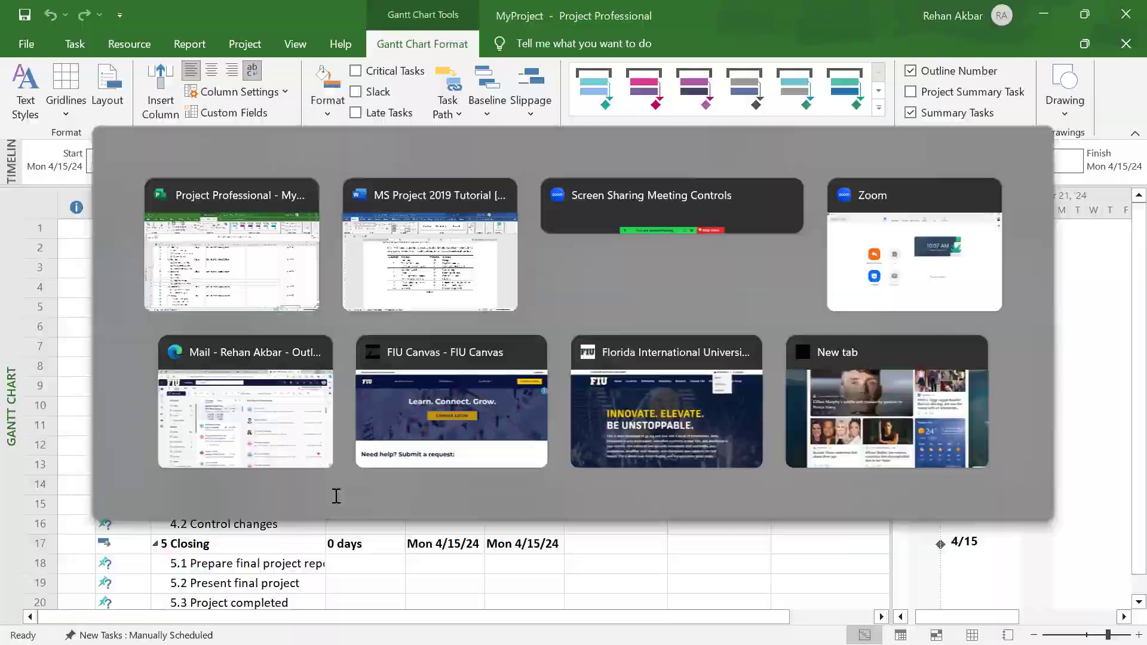
scroll(762, 466, "down", 10)
scroll(765, 464, "down", 15)
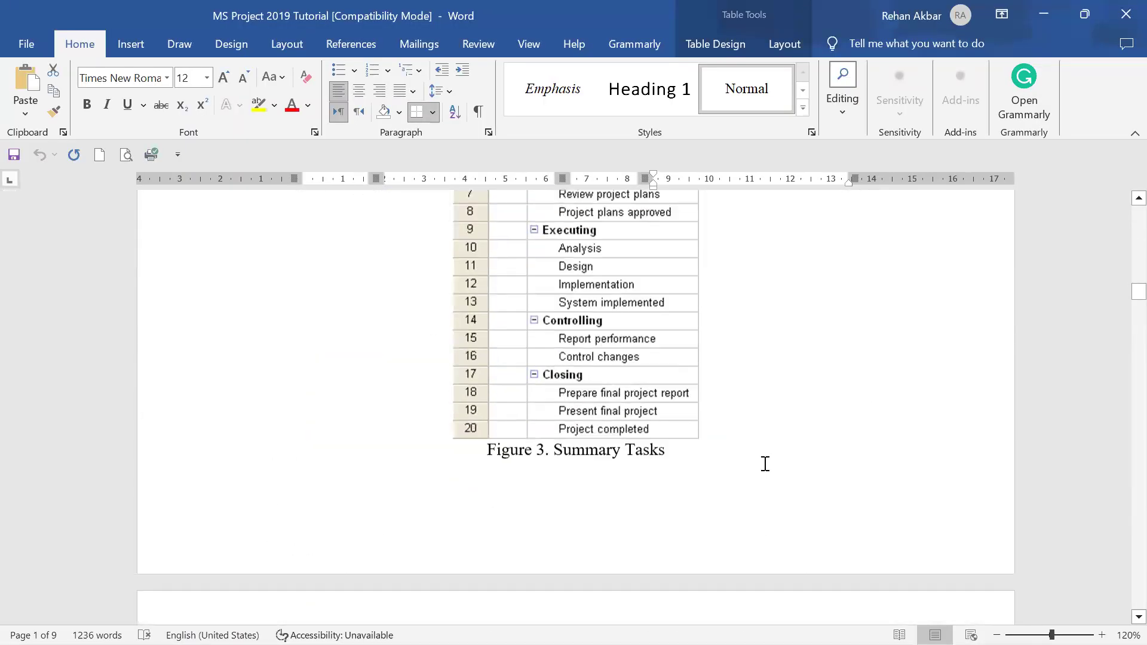
scroll(758, 464, "down", 10)
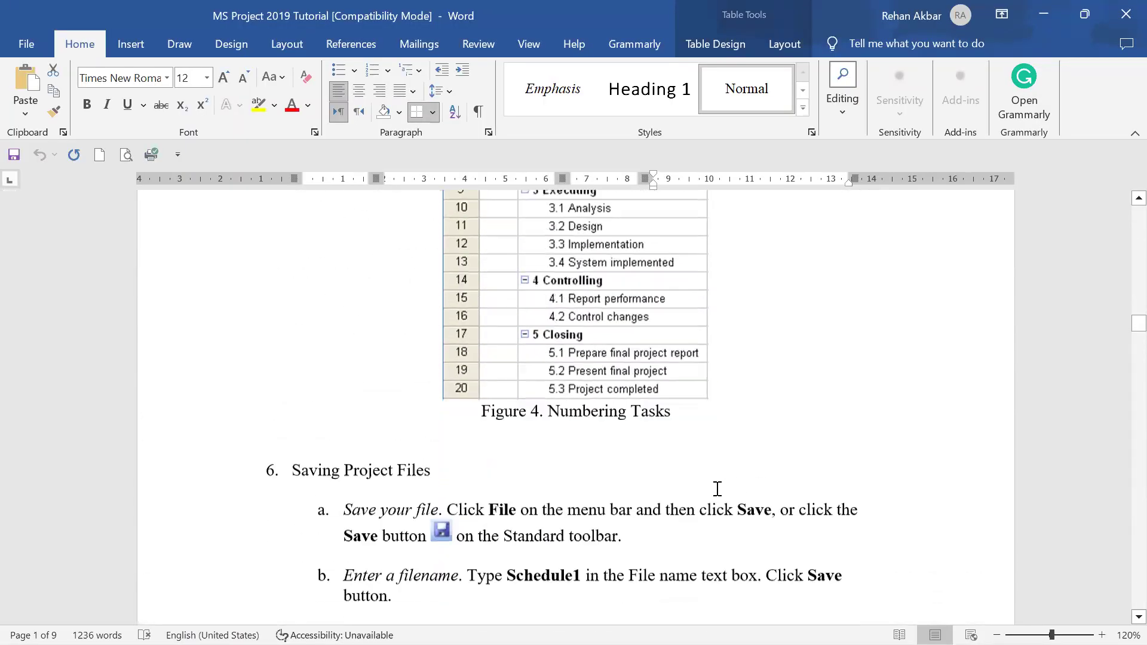
scroll(705, 446, "down", 10)
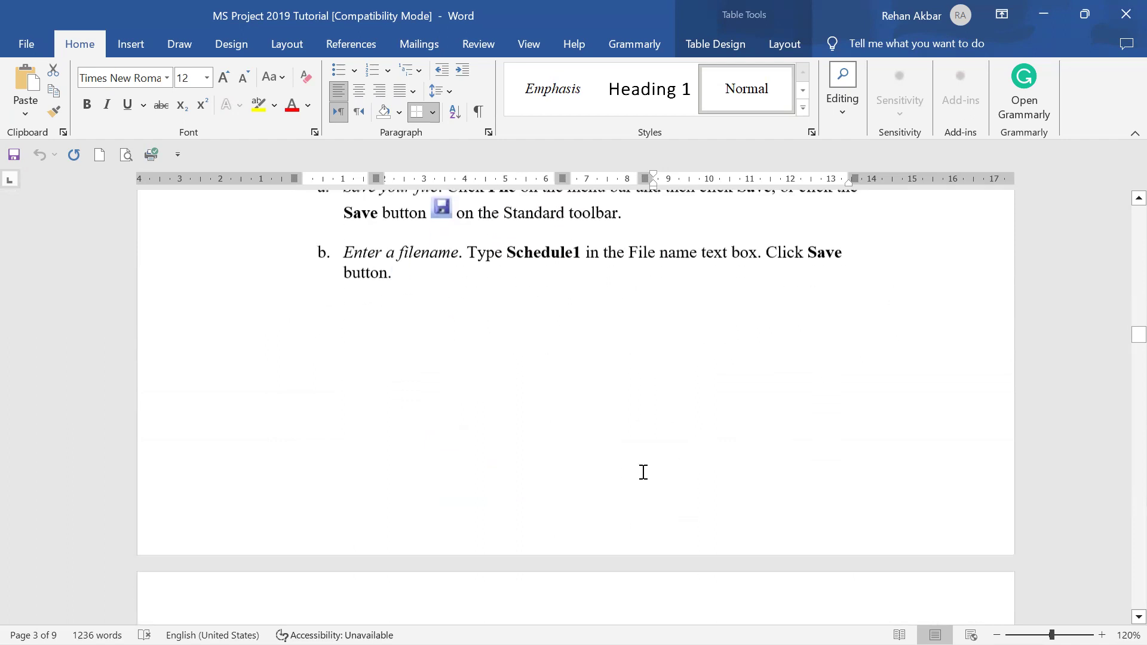
scroll(634, 454, "down", 10)
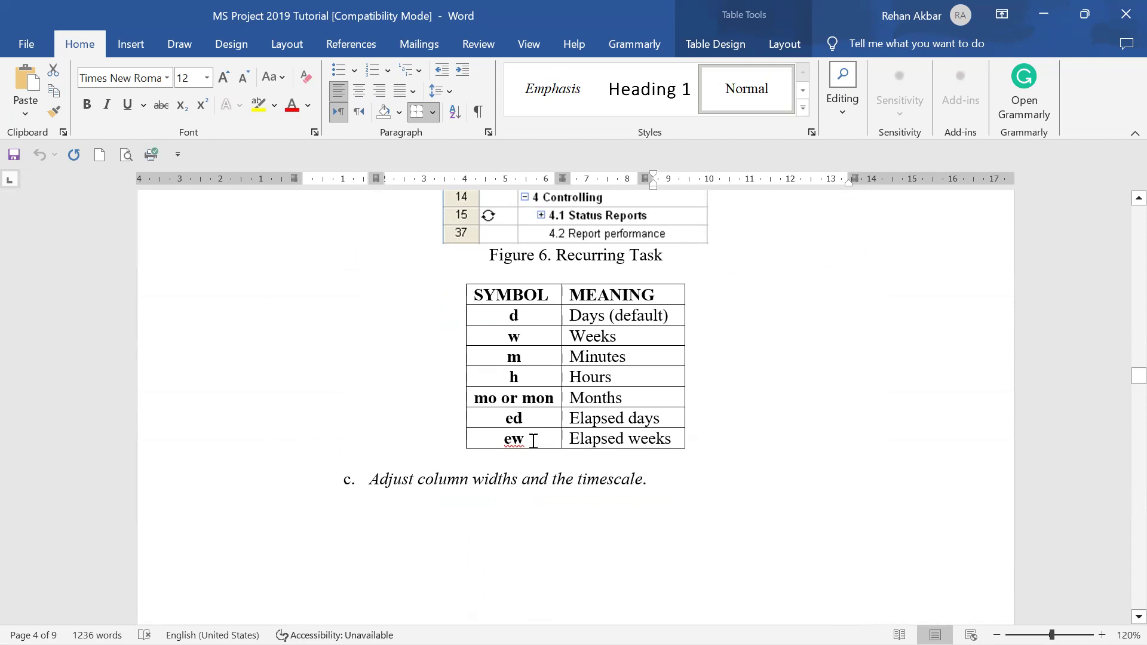
scroll(678, 550, "down", 8)
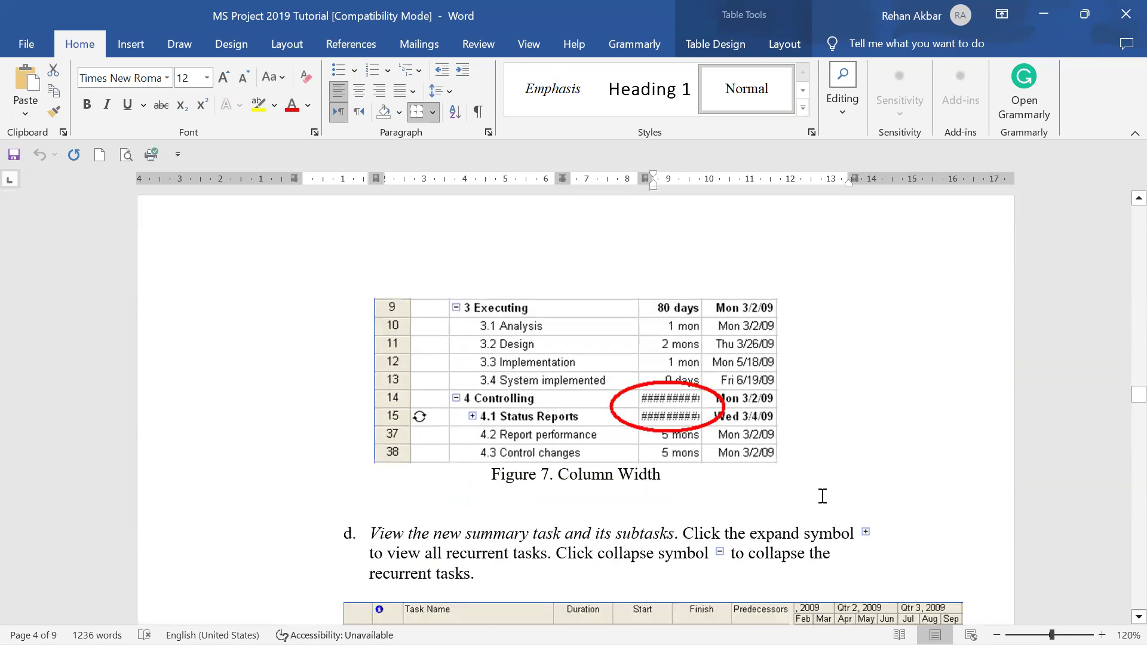
scroll(823, 496, "down", 15)
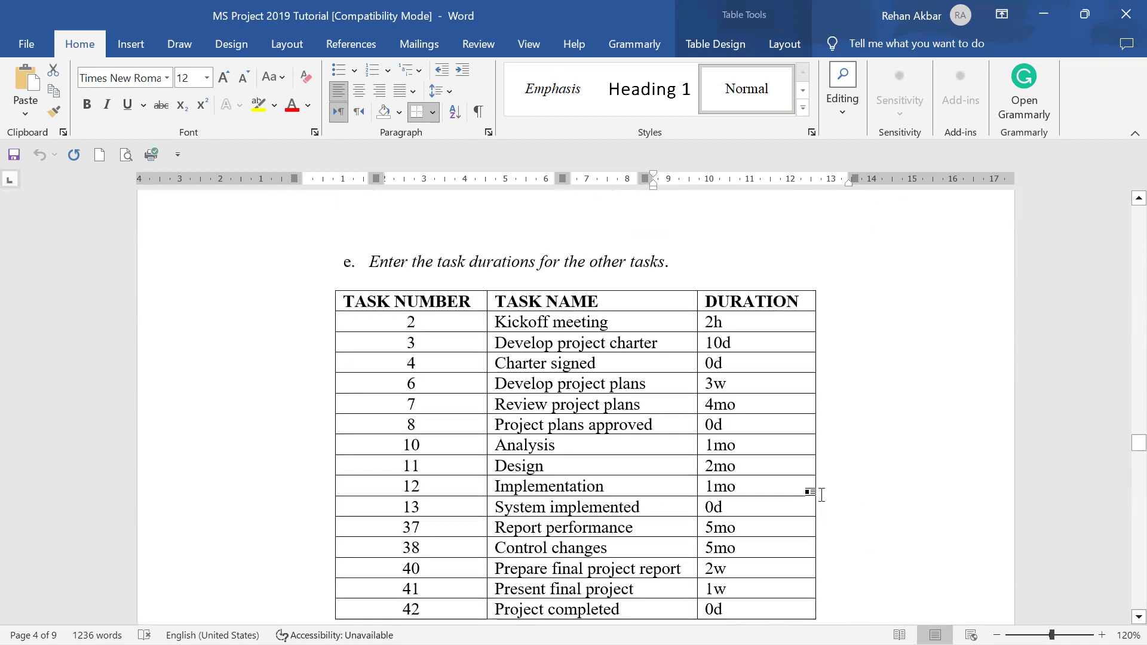
scroll(674, 412, "up", 1)
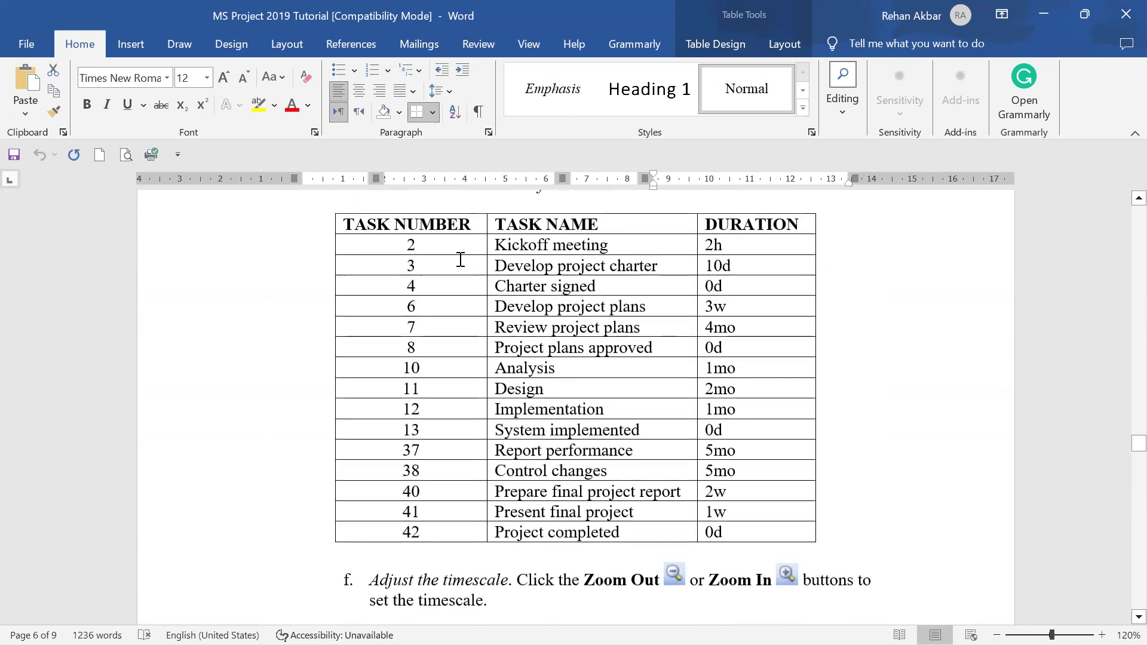
double_click(708, 246)
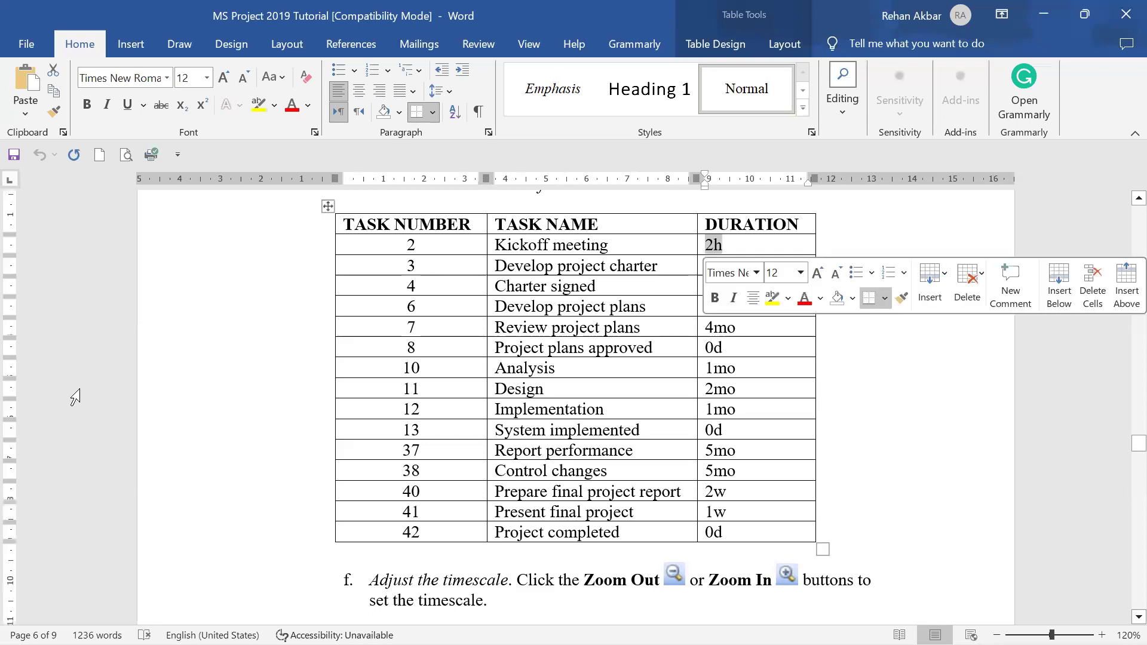
Return to the project and set the Kickoff meeting duration to 2h
key("alt+Tab")
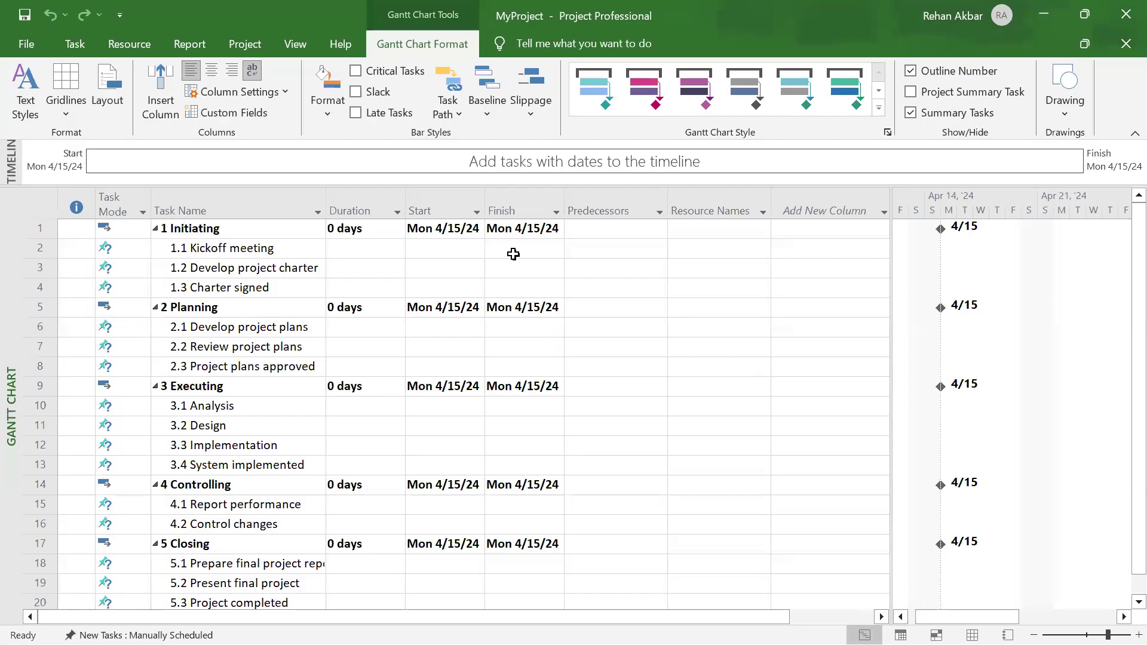
left_click(379, 254)
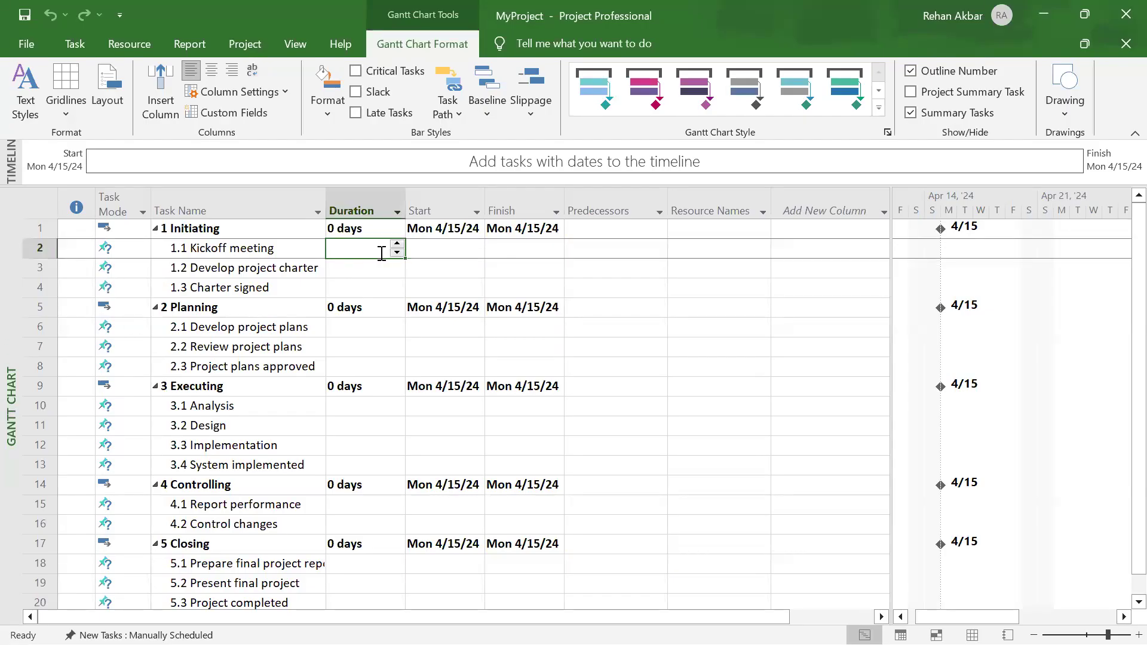
type("2h")
key("Return")
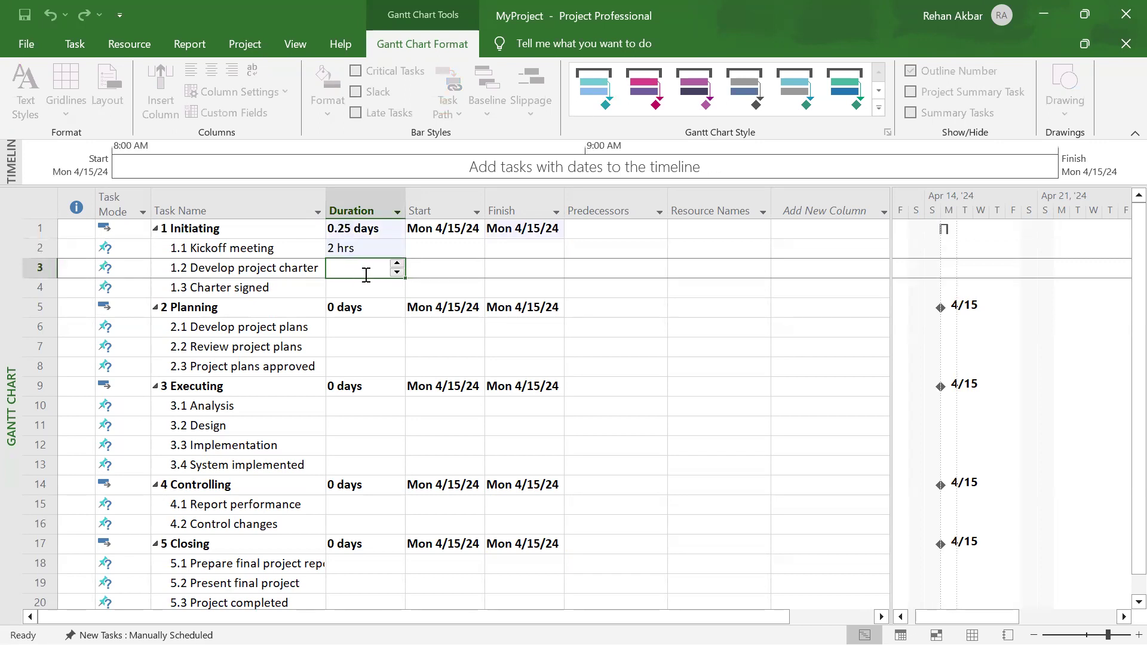
Look up the Develop project charter duration in Word's table and enter 10 d for that task in the project
key("alt+Tab")
left_click(735, 270)
key("alt+Tab")
type("10 d")
left_click(360, 292)
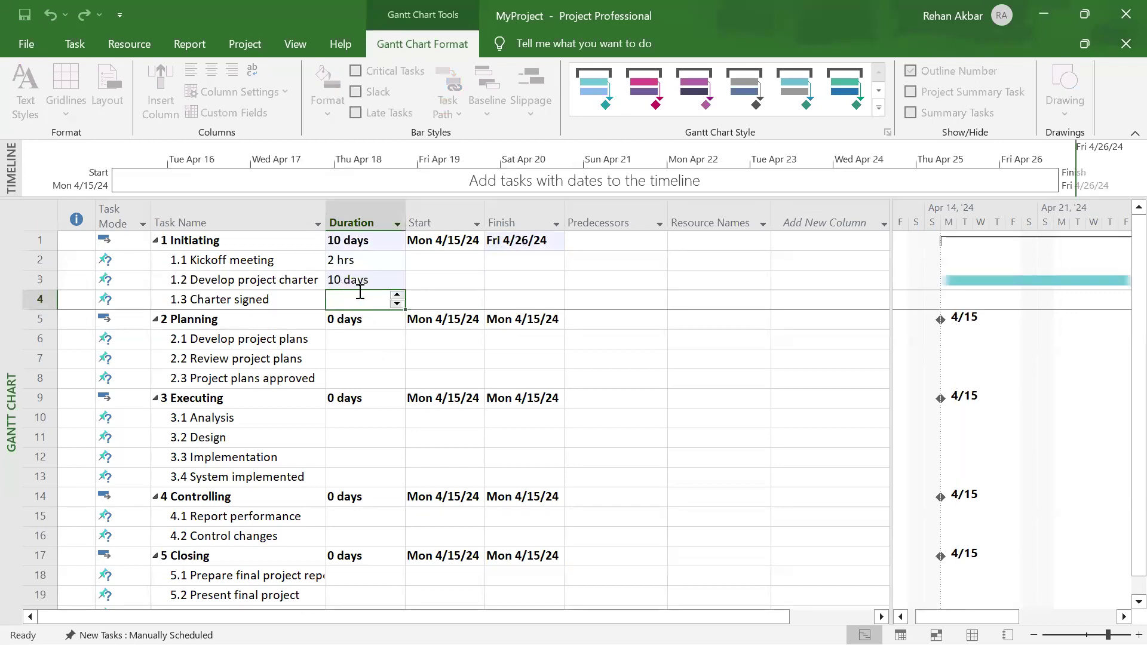
Check the Word duration table and set Charter signed to 0 and Develop project plans to 3w in the project
key("alt+Tab")
key("alt+Tab")
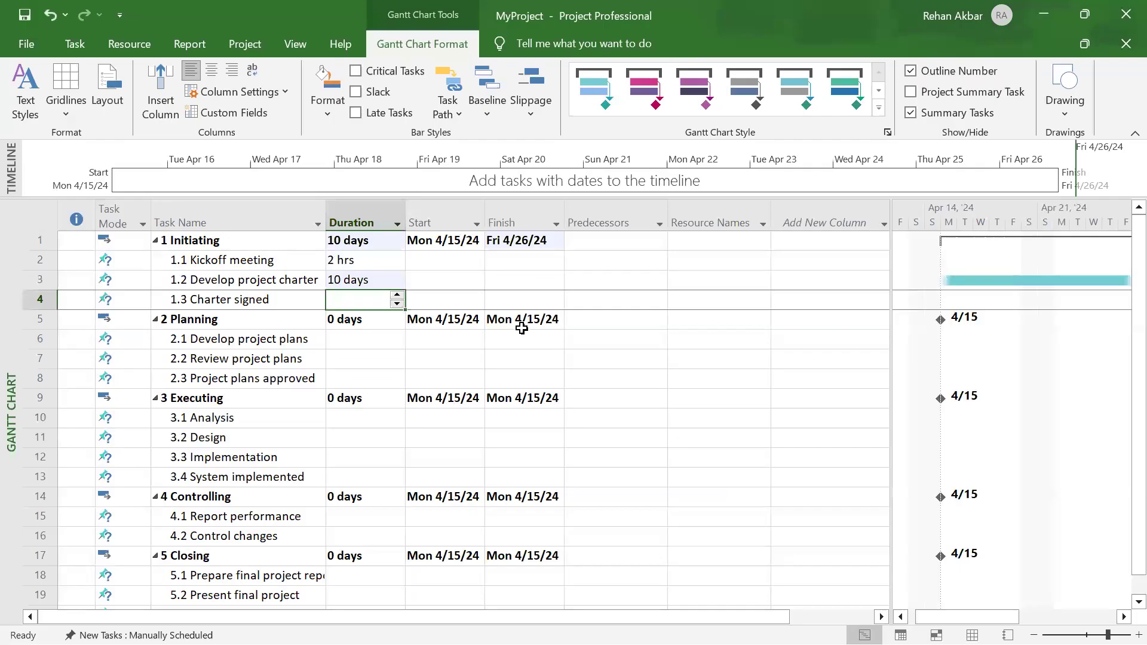
type("0")
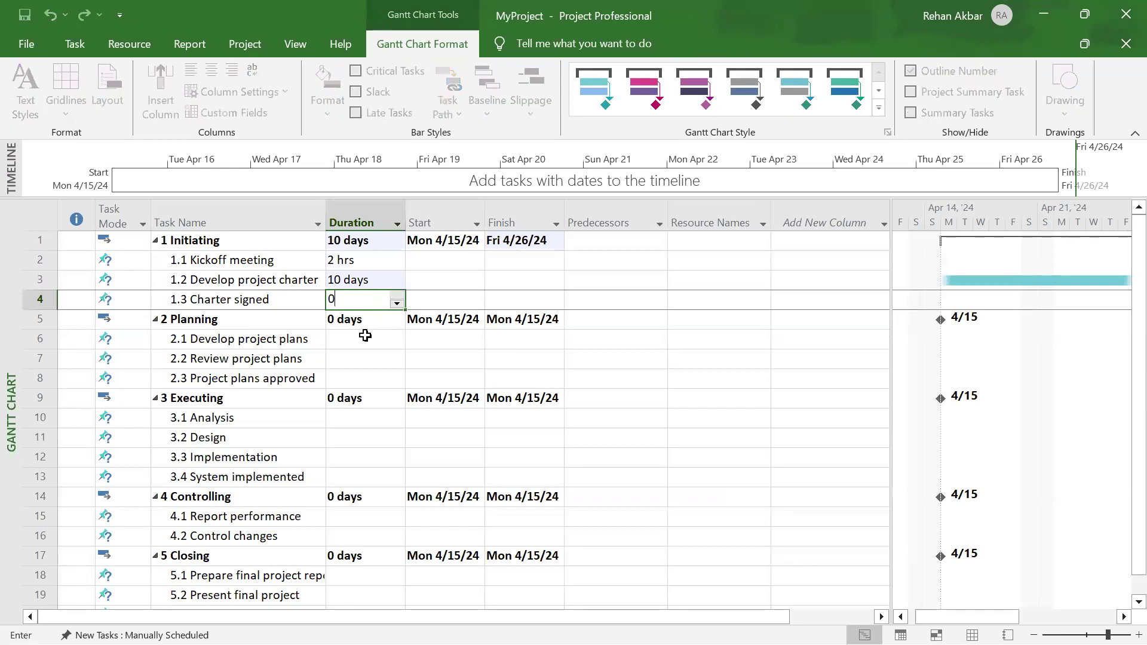
left_click(366, 338)
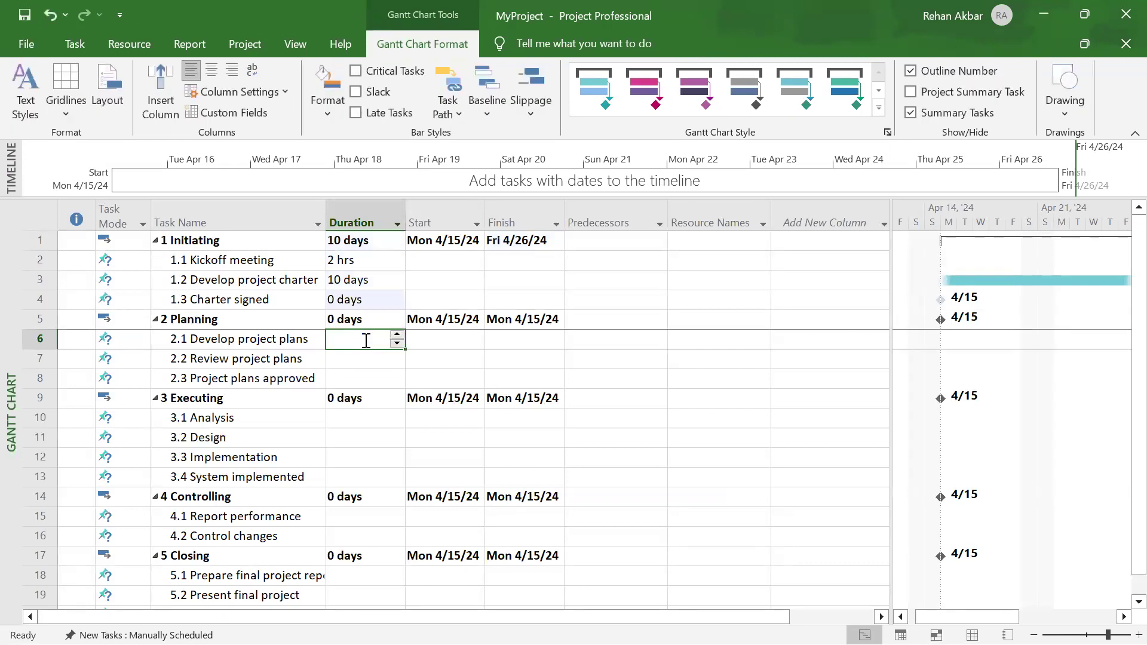
key("alt+Tab")
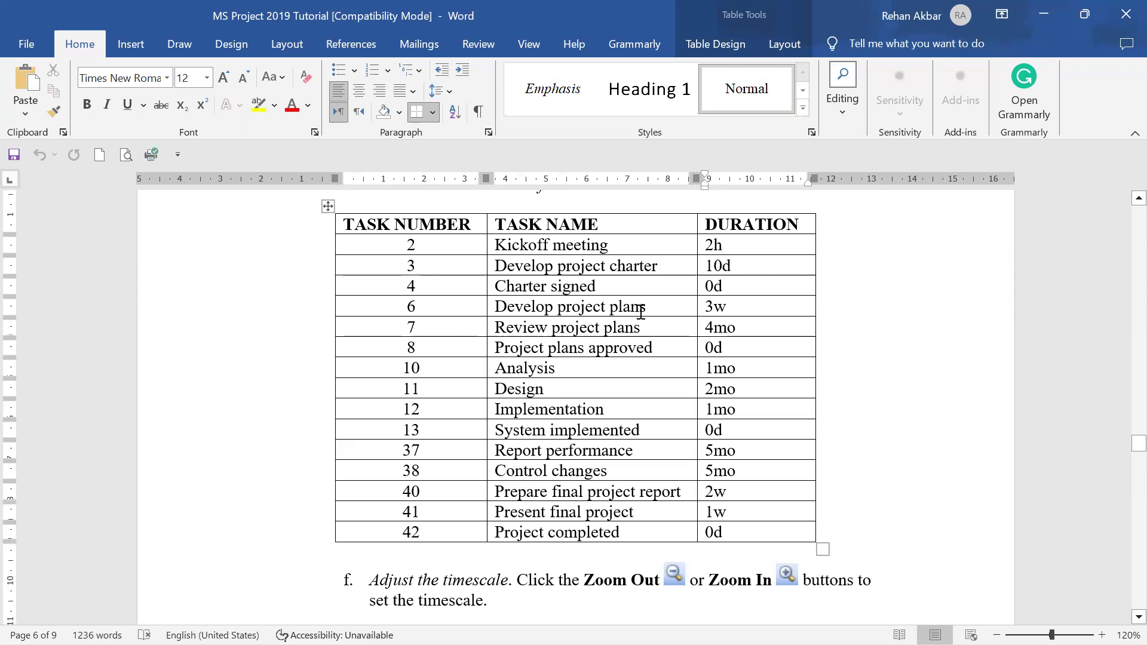
key("alt+Tab")
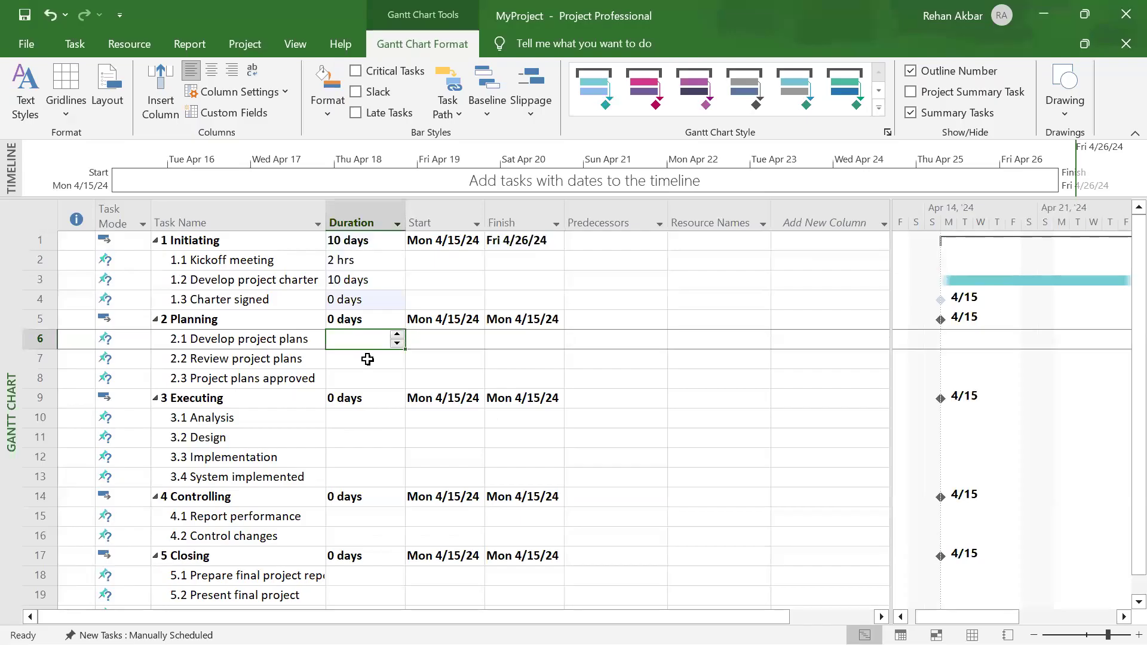
type("3w")
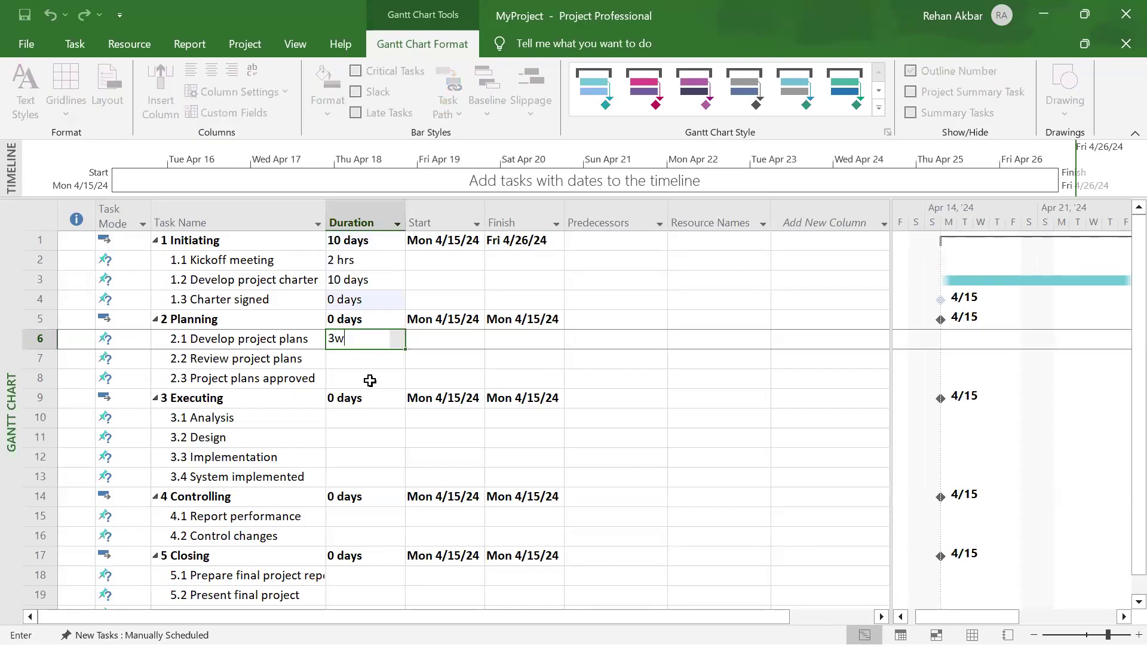
key("Return")
Look up the Review project plans duration in the Word table and enter 4mo for that task in the project
key("alt+Tab")
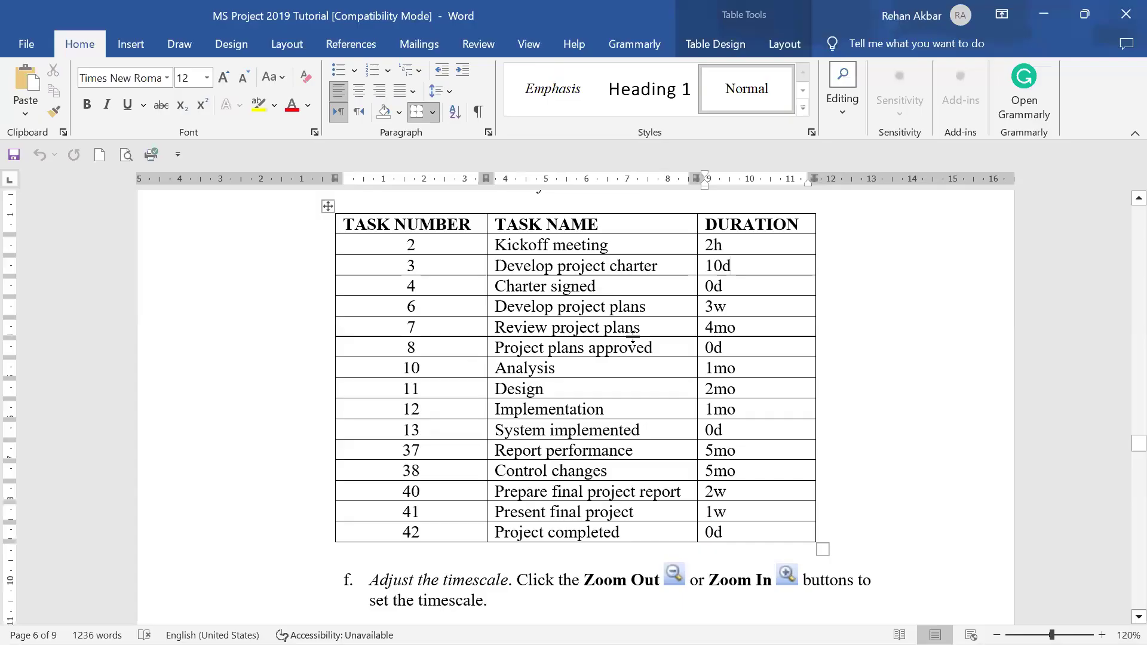
left_click_drag(738, 328, 704, 329)
key("alt+Tab")
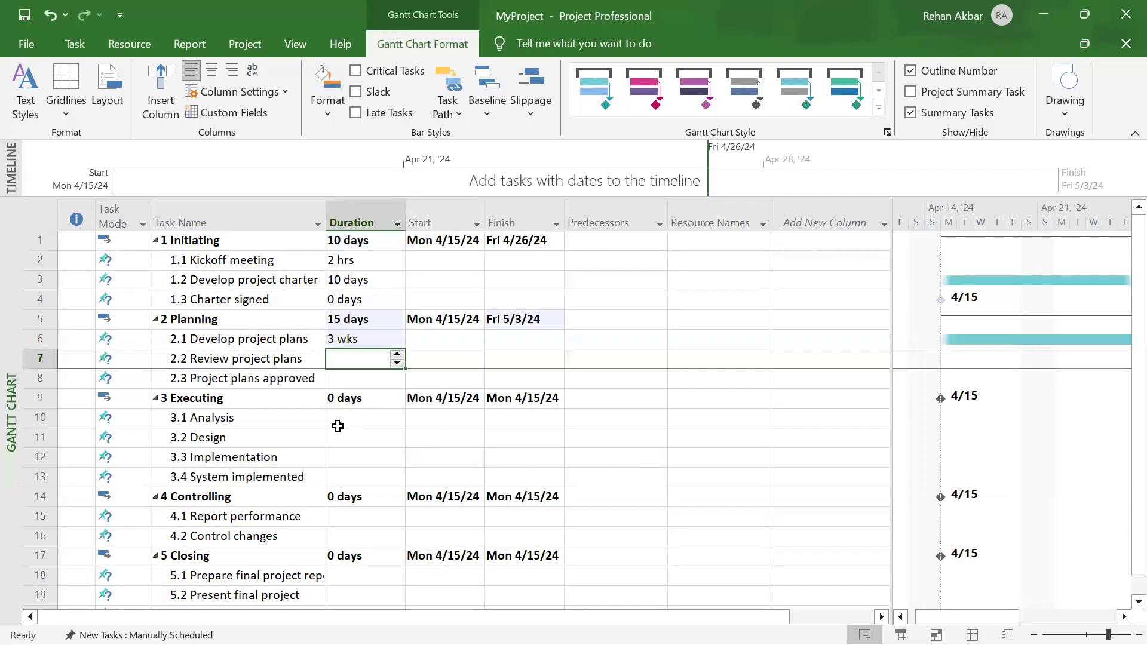
type("4mo")
scroll(311, 452, "down", 1)
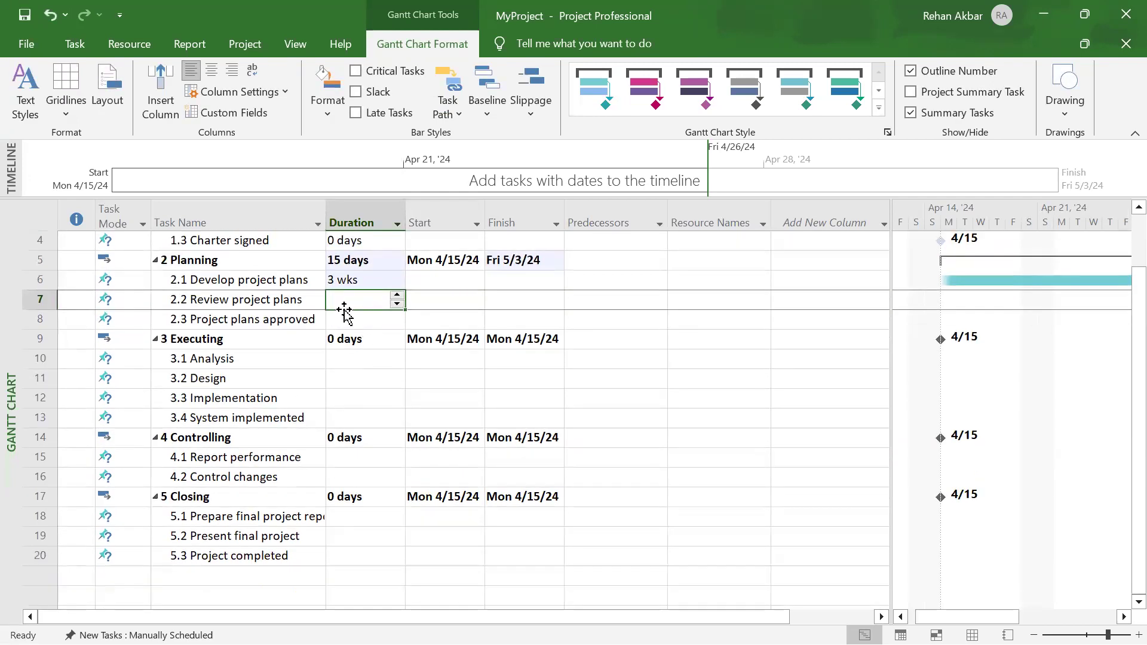
type("4mo")
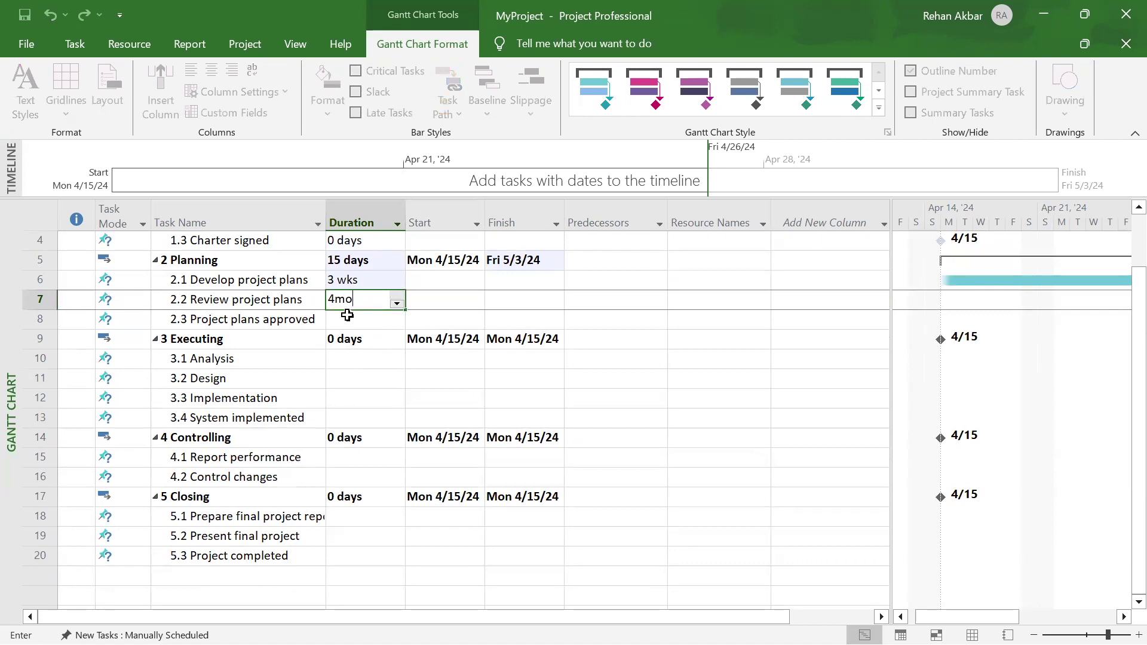
key("Return")
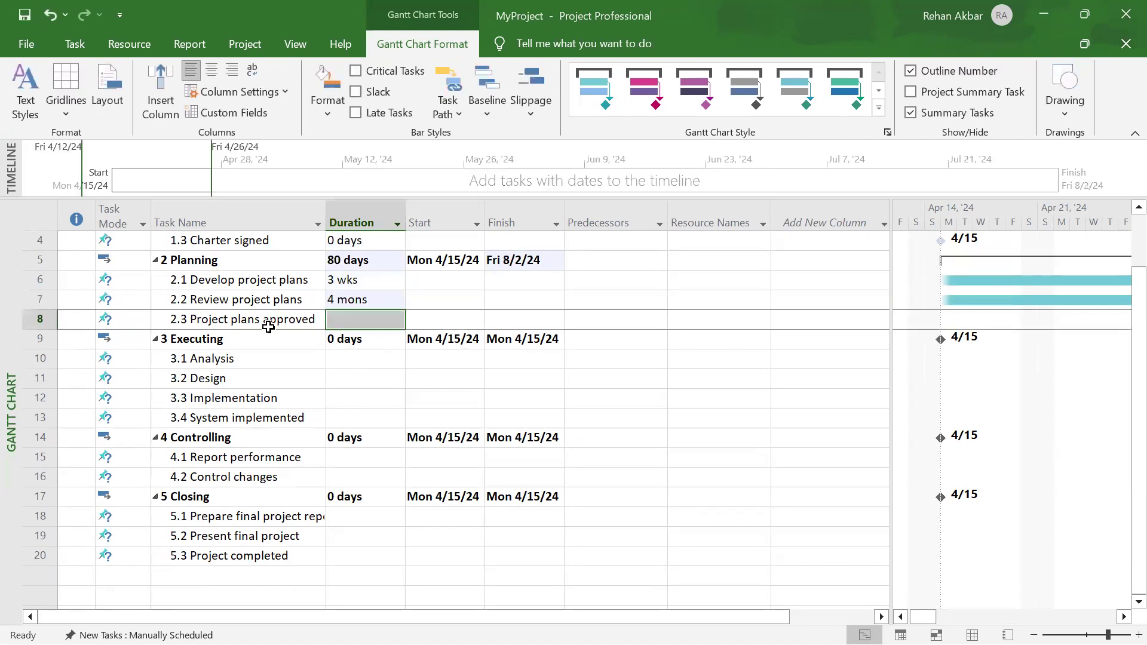
Find the Project plans approved duration in the Word table and set that task to 0 d in the project
key("alt+Tab")
left_click_drag(697, 346, 723, 348)
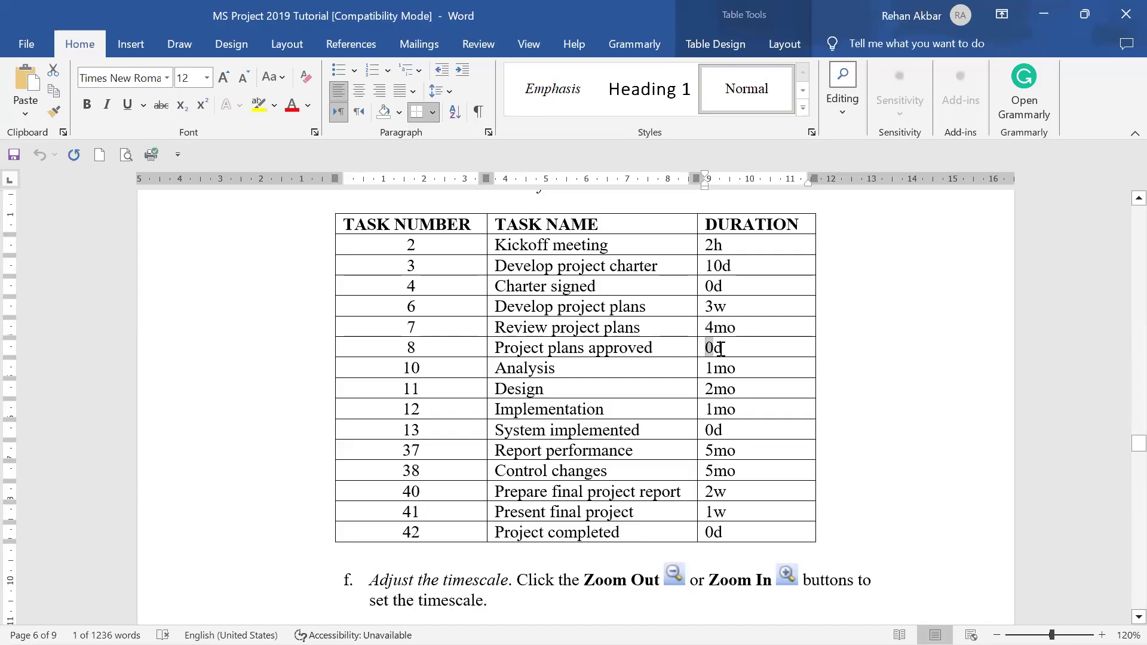
key("alt+Tab")
type("0 ")
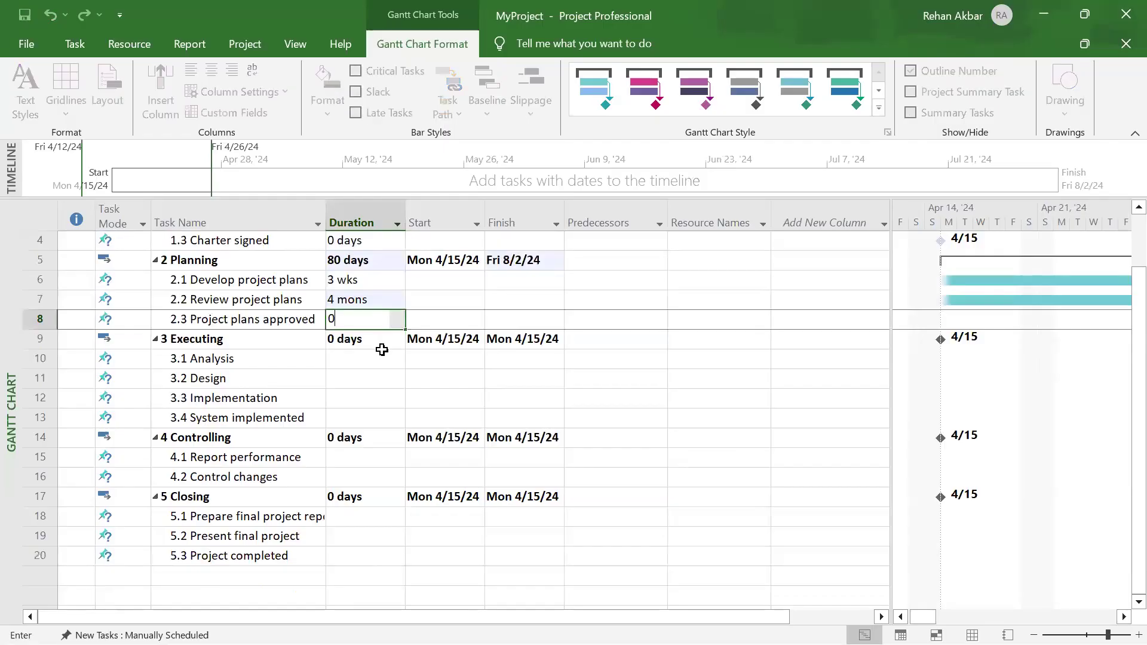
type("d")
Set the durations of Analysis to 1mo and Design to 2mo, checking each against the Word table
left_click(366, 359)
key("alt+Tab")
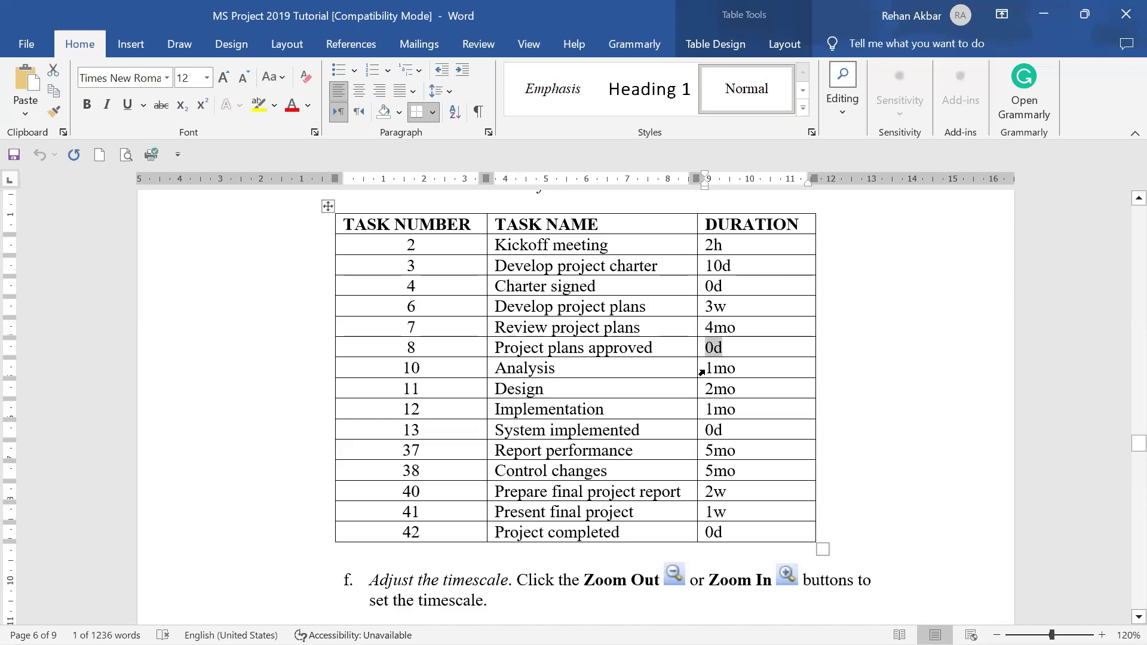
key("alt+Tab")
type("1mo")
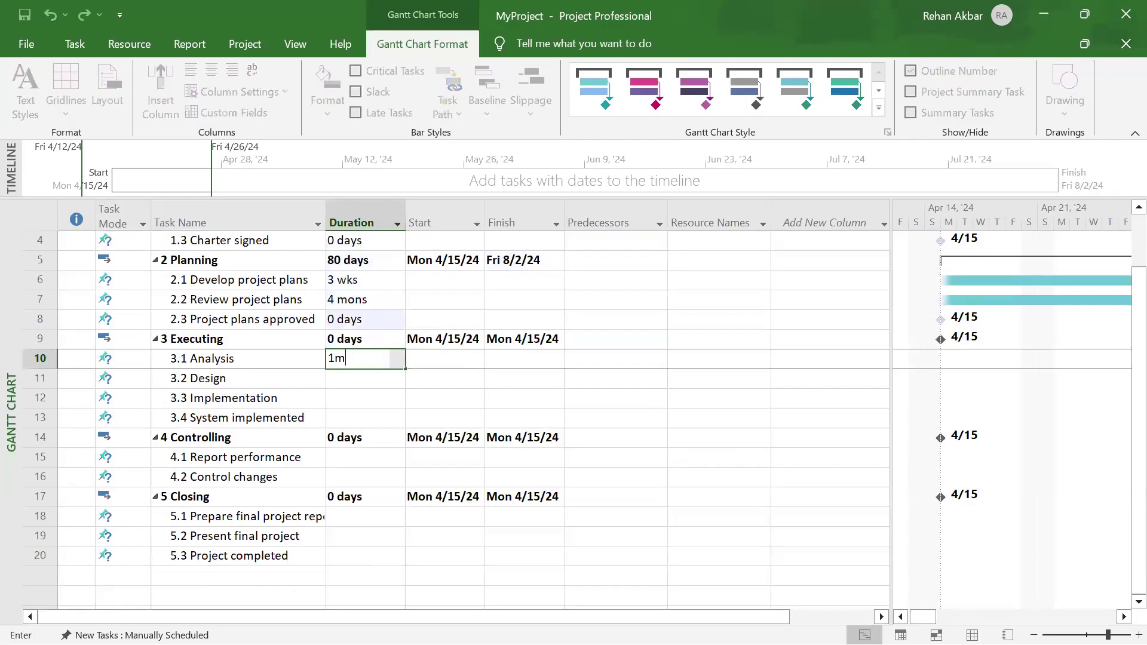
left_click(369, 385)
key("alt+Tab")
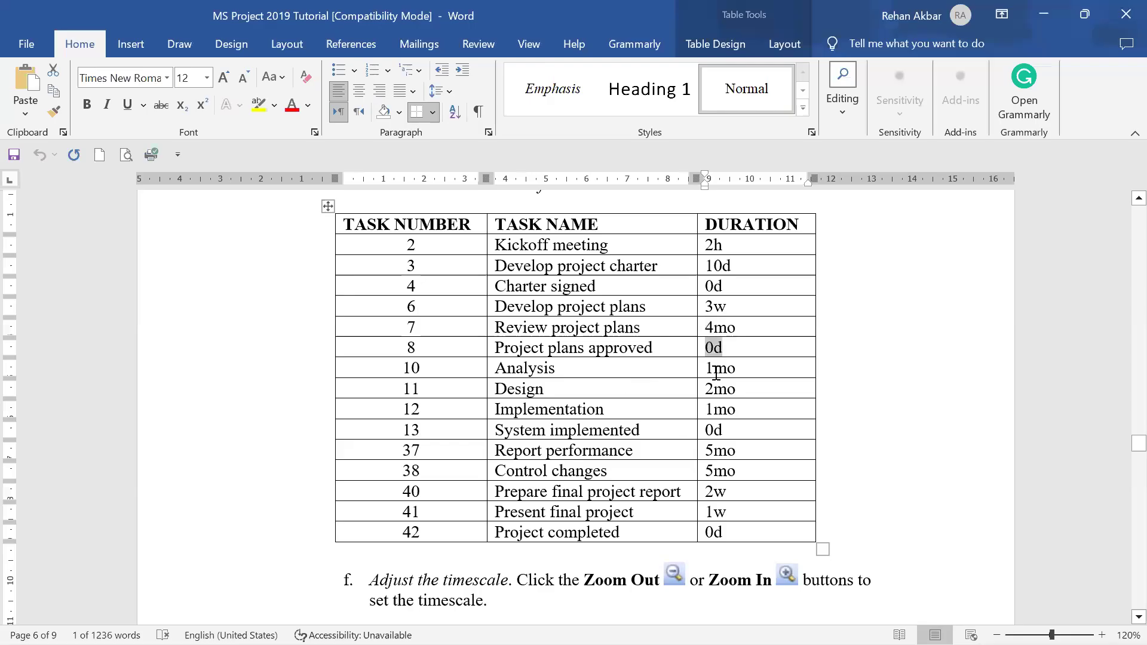
double_click(715, 390)
key("alt+Tab")
type("2 mo")
Enter 1mo for Implementation and 0d for System implemented, looking up both durations in the Word table
left_click(348, 401)
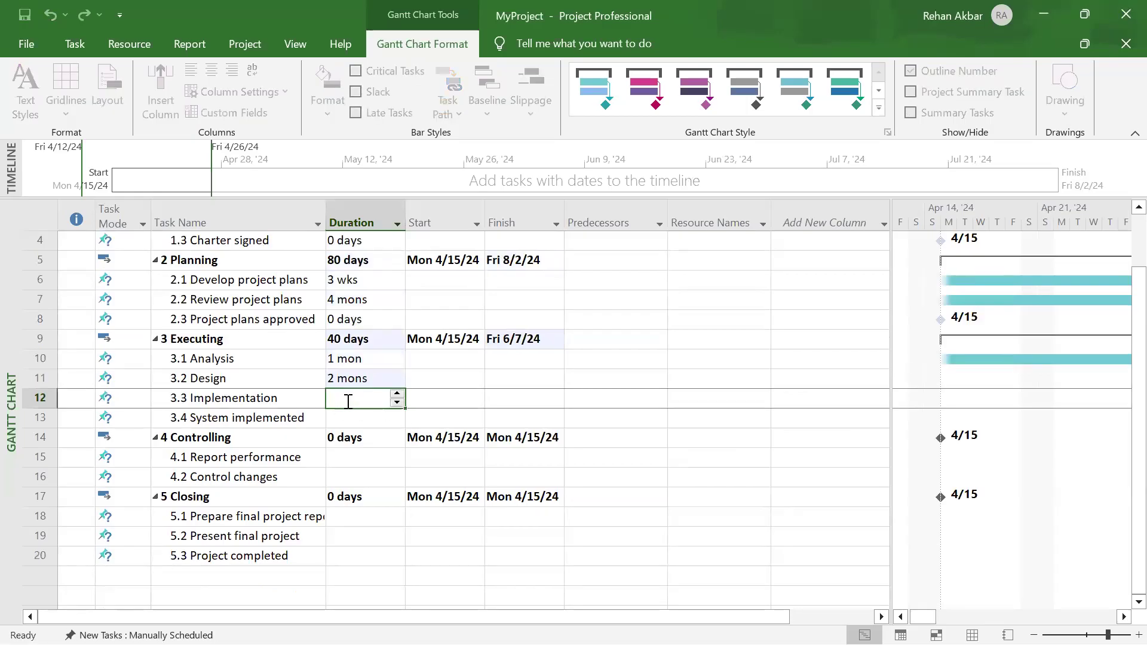
key("alt+Tab")
double_click(735, 407)
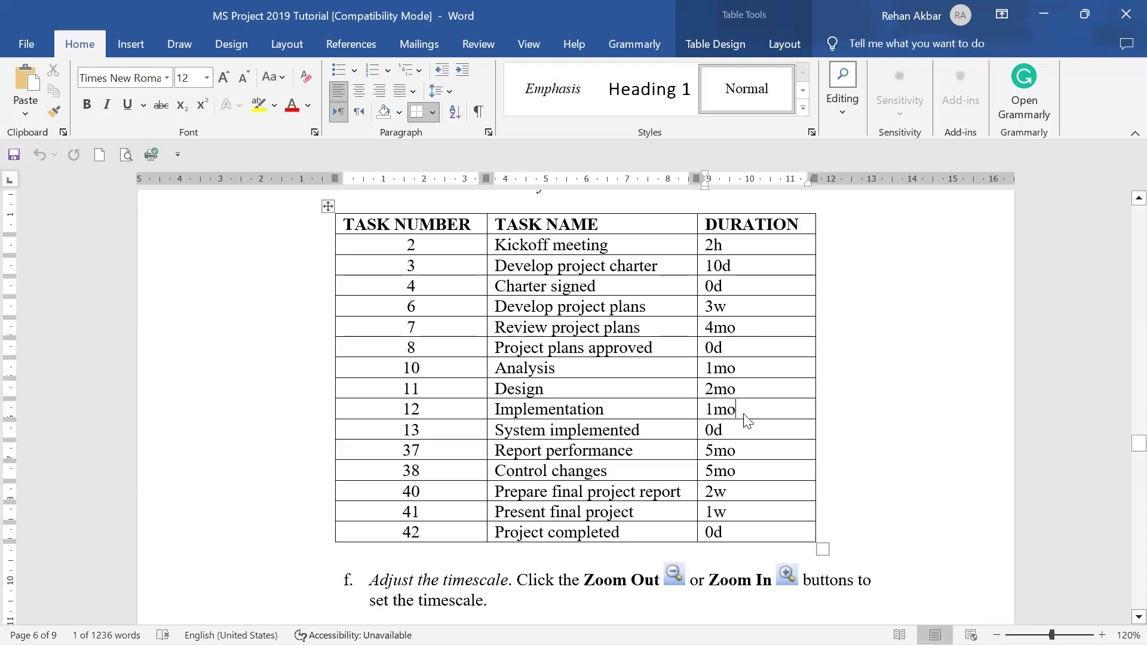
key("alt+Tab")
type("1mo")
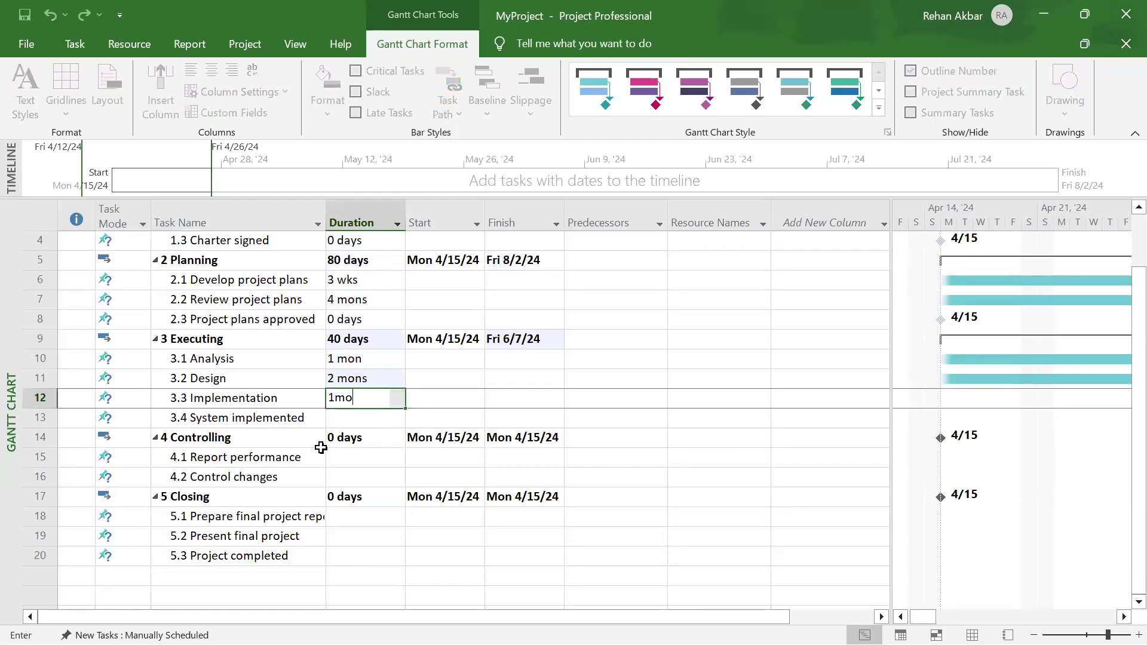
left_click(348, 419)
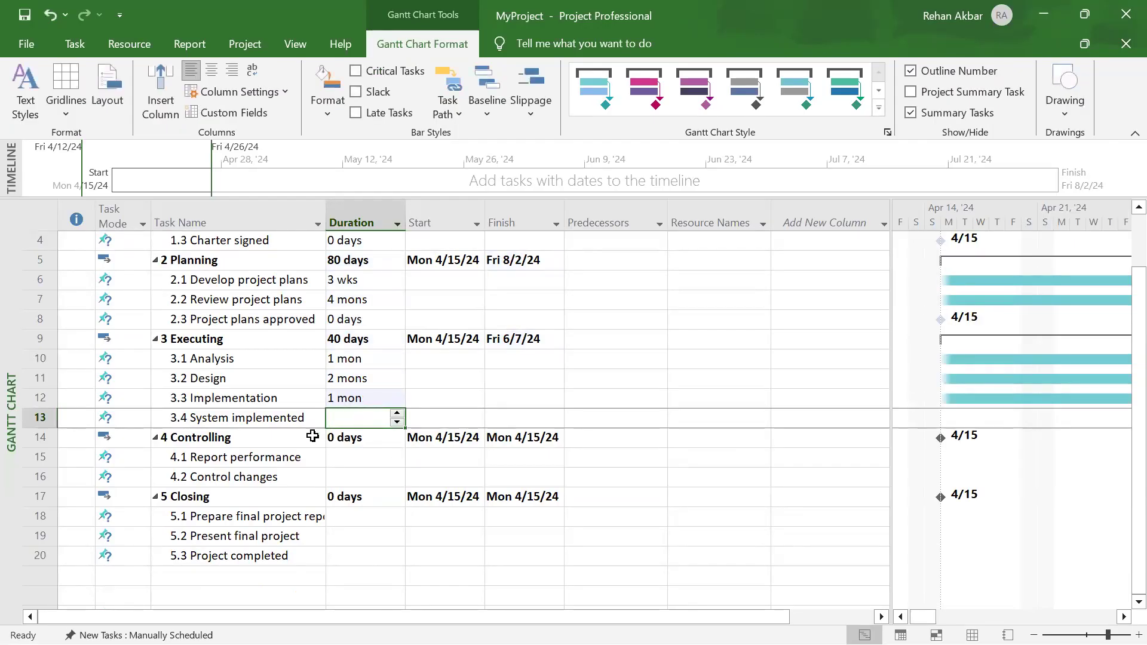
key("alt+Tab")
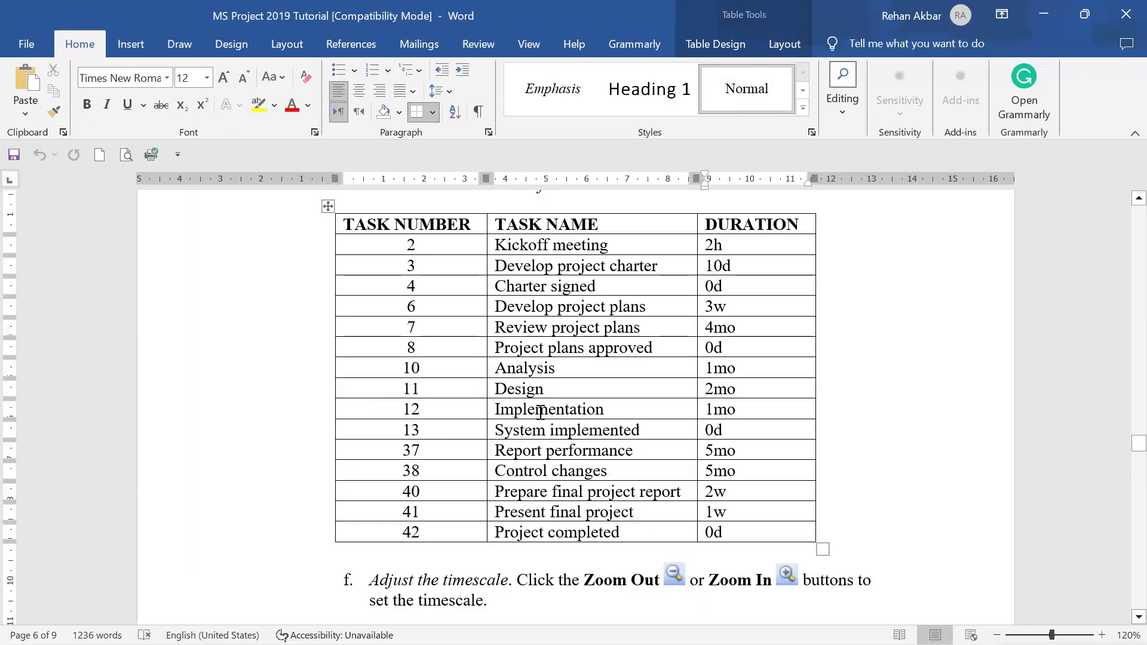
key("alt+Tab")
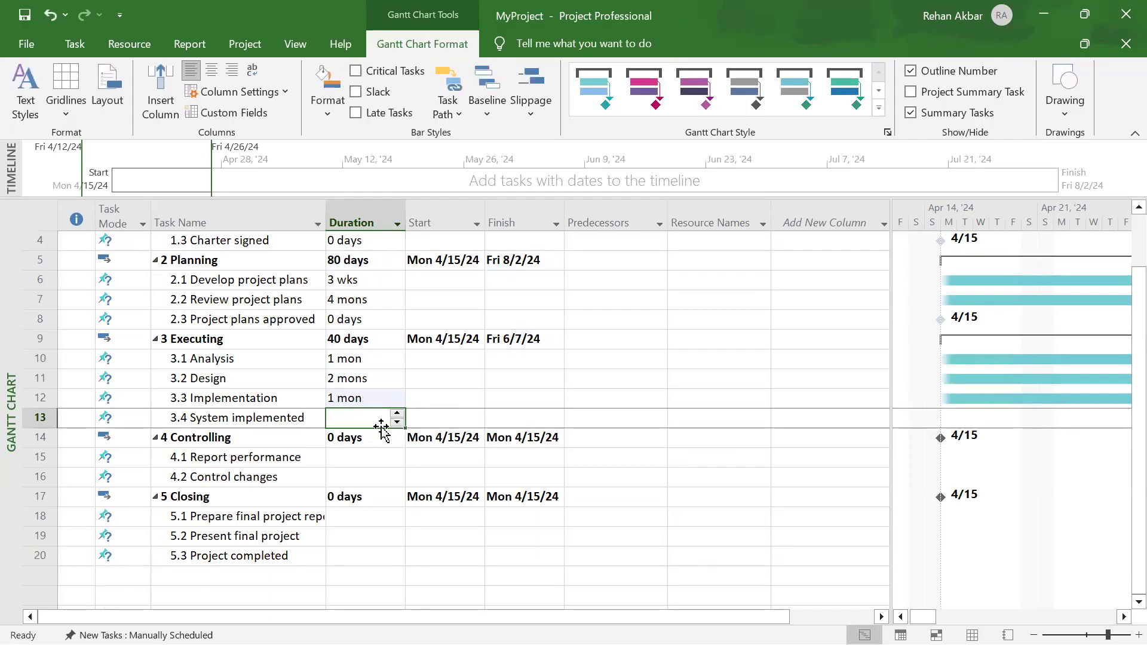
type("0d")
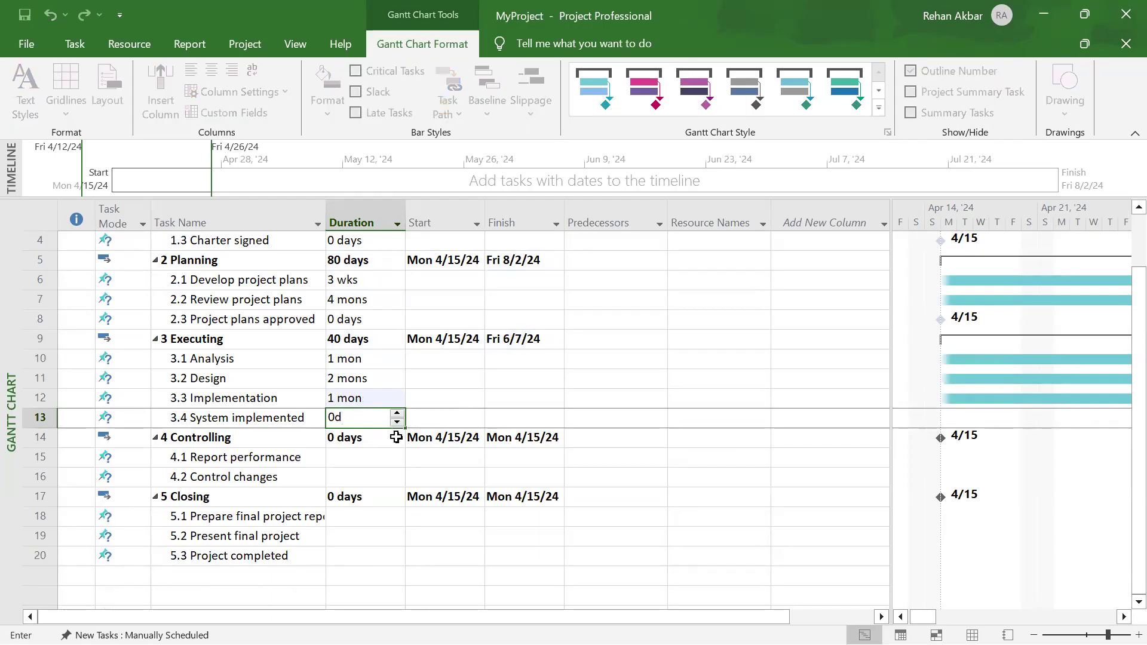
Give Report performance and Control changes durations of 5mo each, consulting the Word table for both tasks
left_click(374, 458)
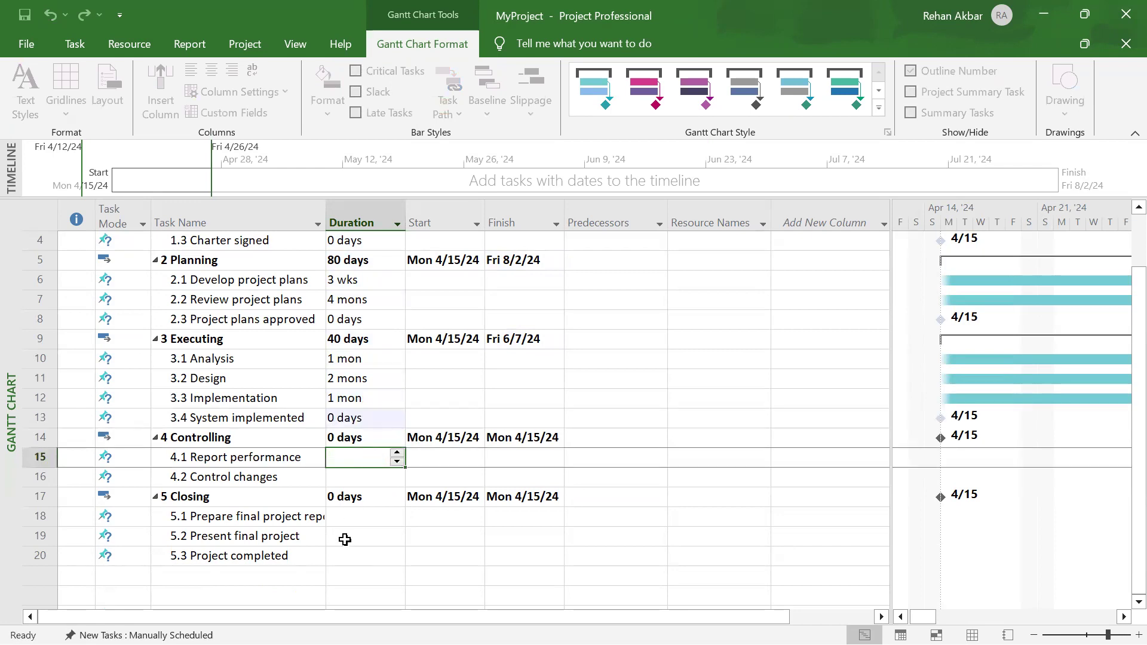
key("Escape")
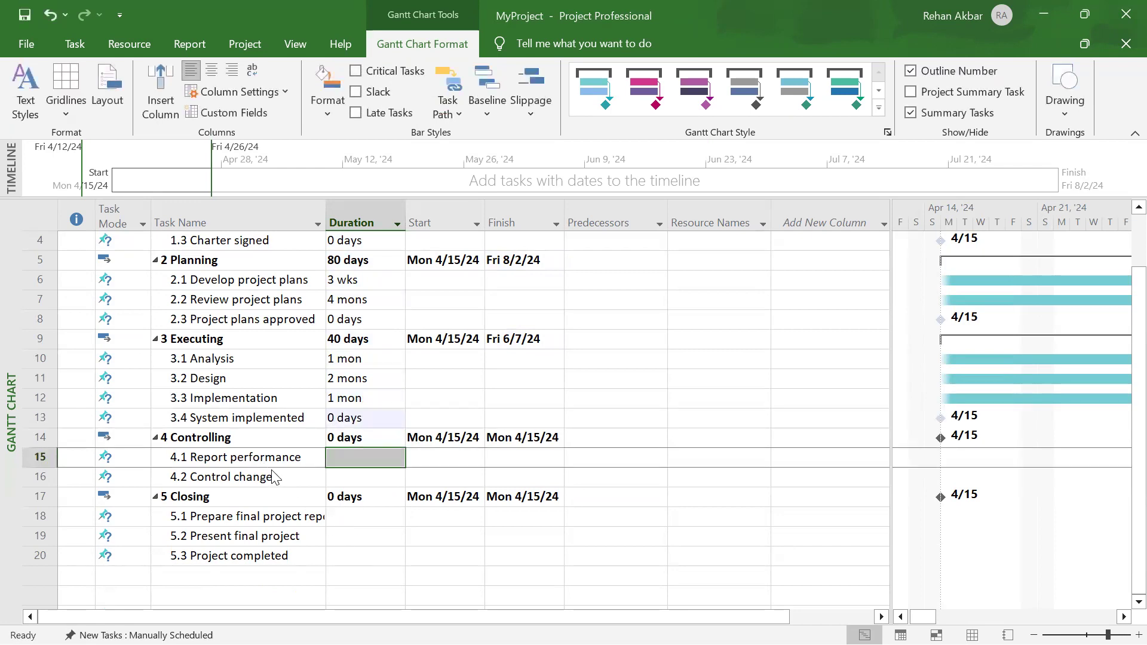
key("alt+Tab")
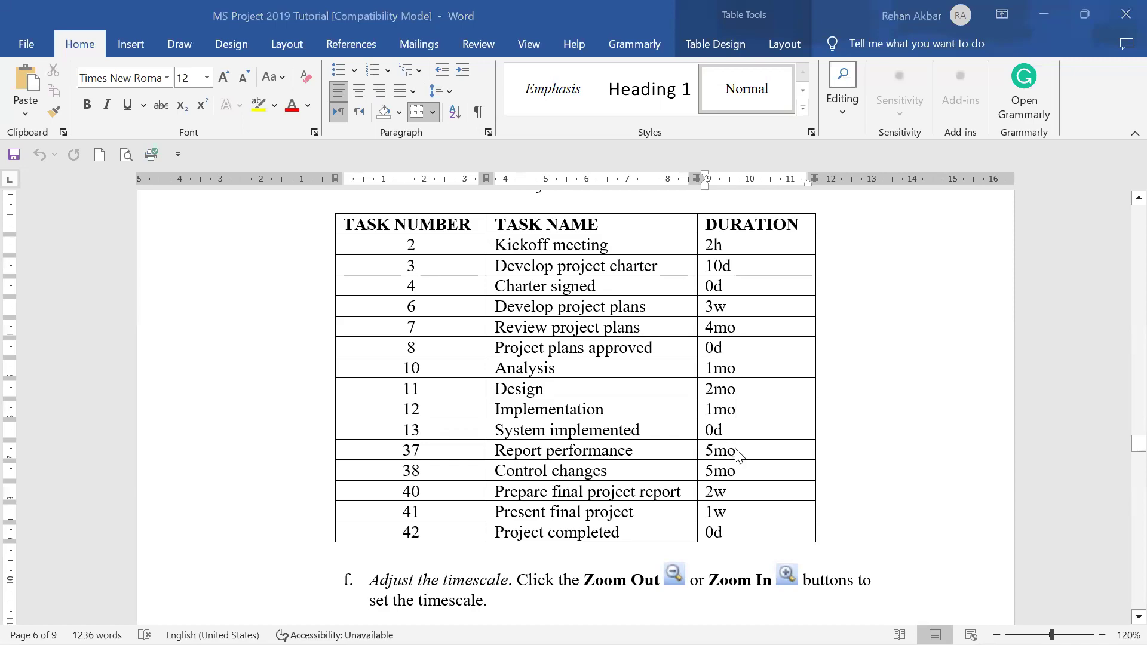
key("alt+Tab")
type("5mo")
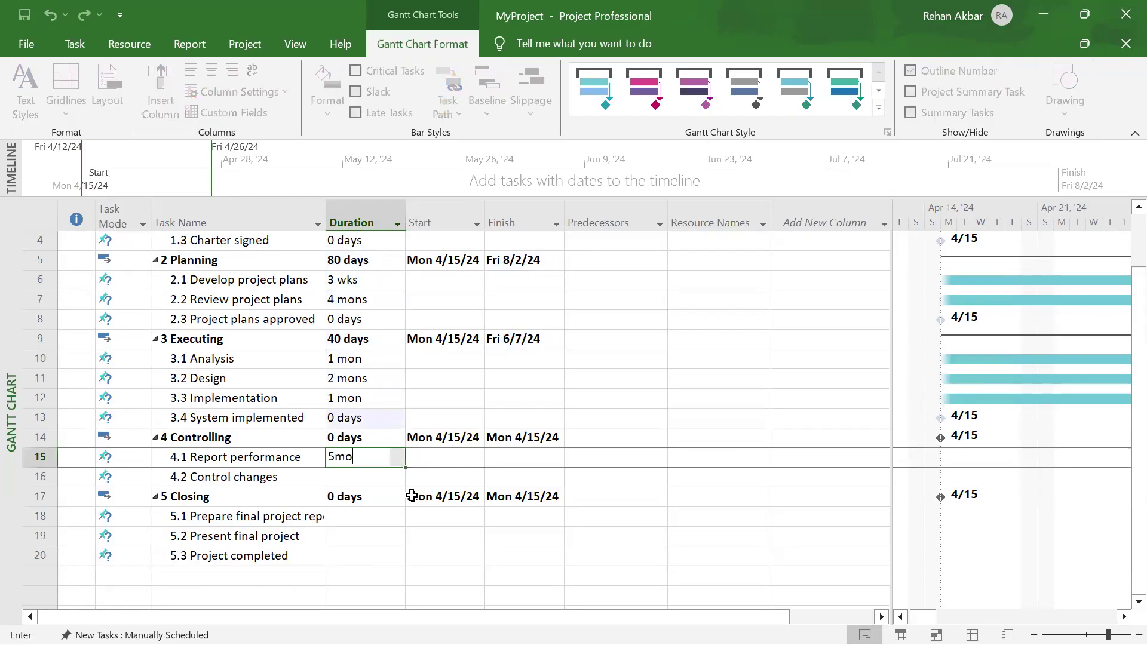
left_click(374, 479)
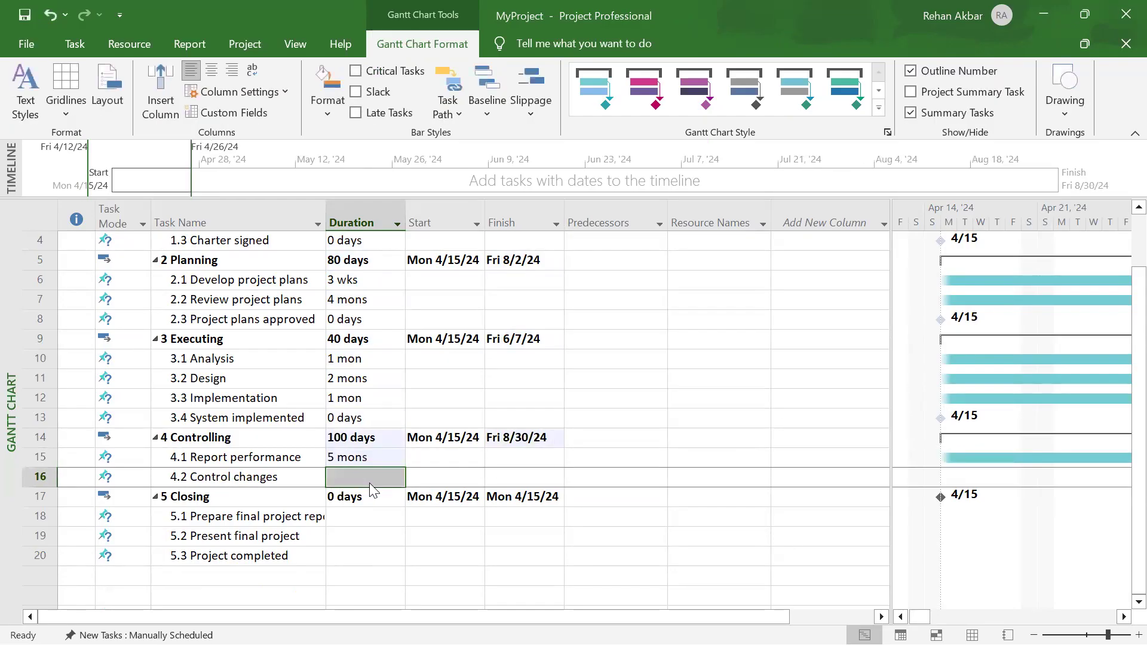
key("alt+Tab")
key("alt+Tab")
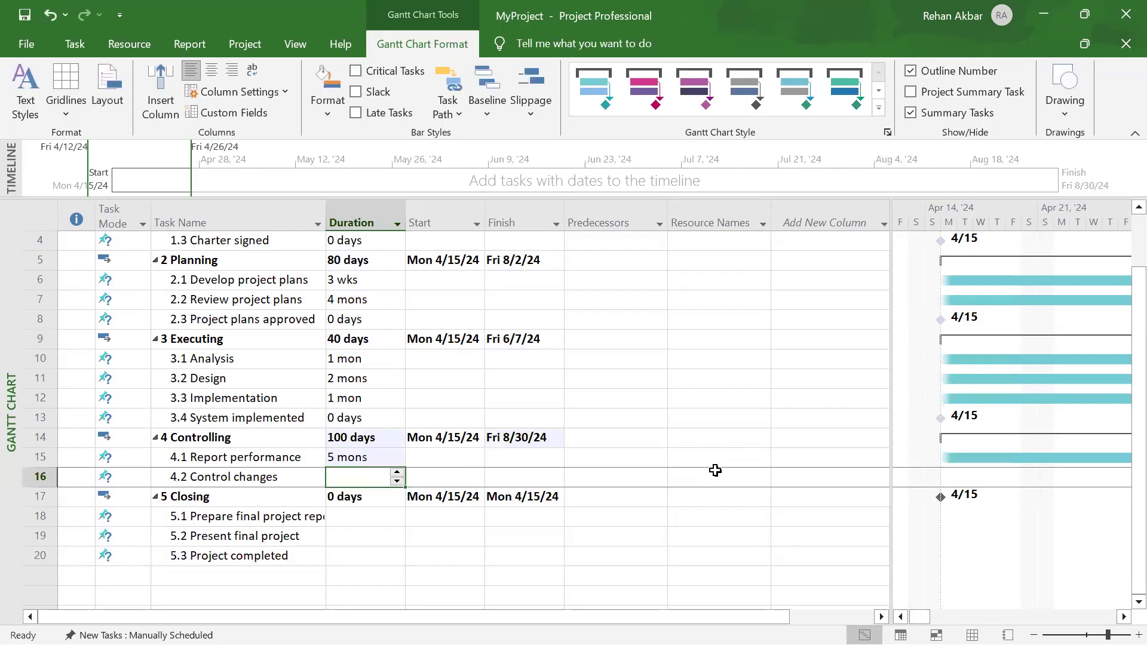
type("5 mo")
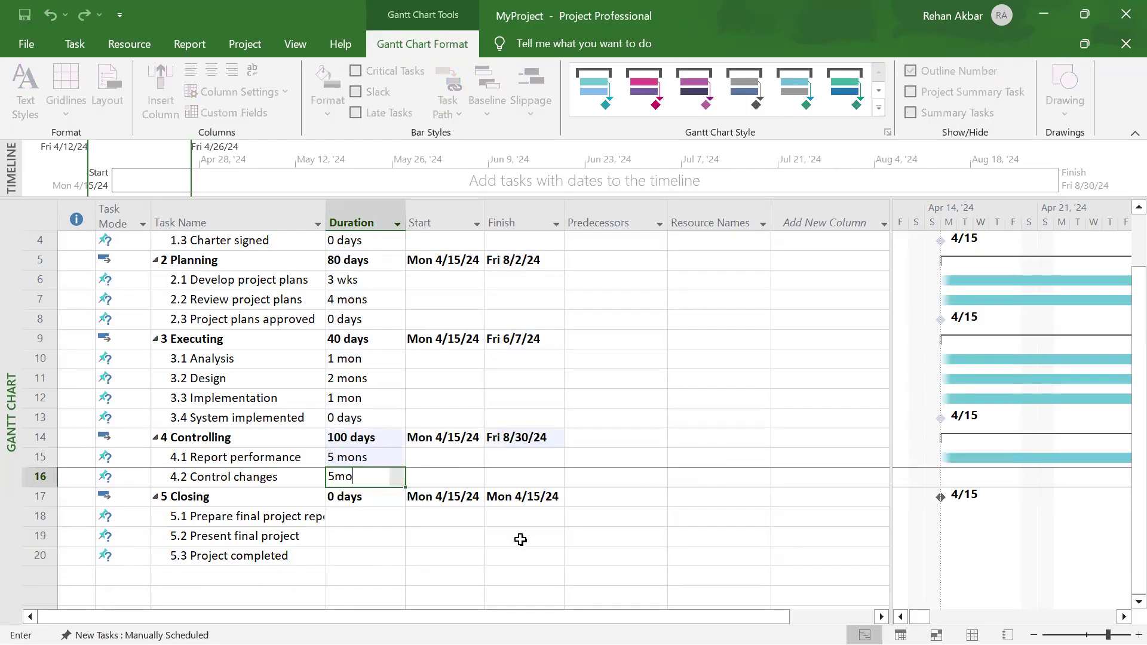
Consult the Word table for the Closing tasks and enter 2w for Prepare final project report and 1w for Present final project
left_click(392, 519)
key("alt+Tab")
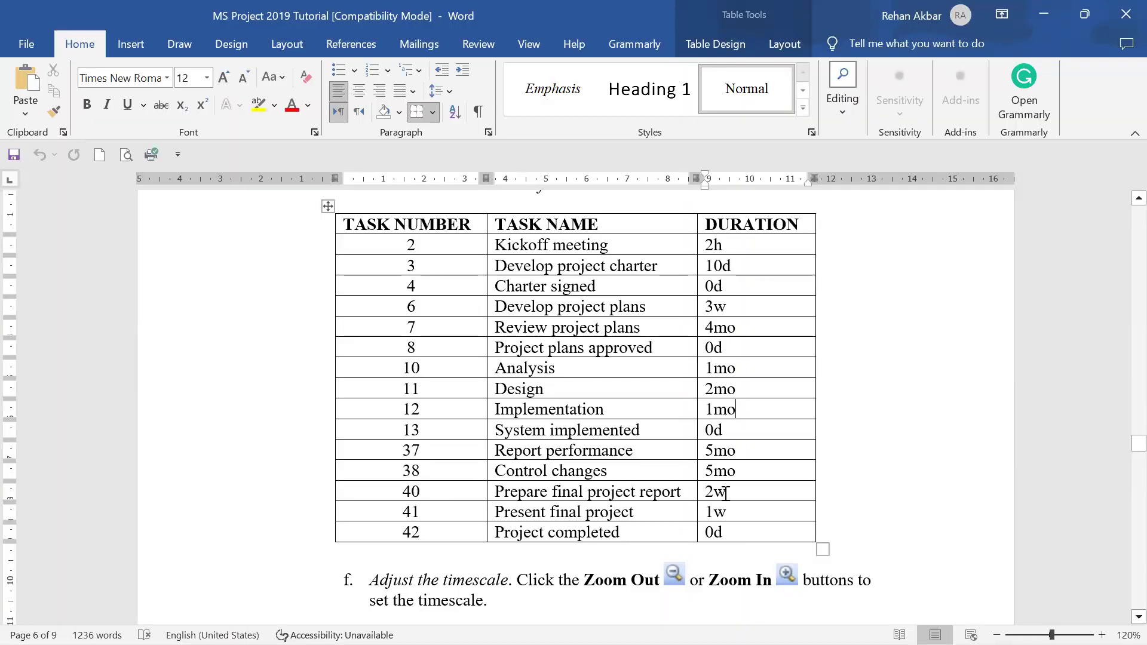
key("alt+Tab")
type("2w")
type("1w")
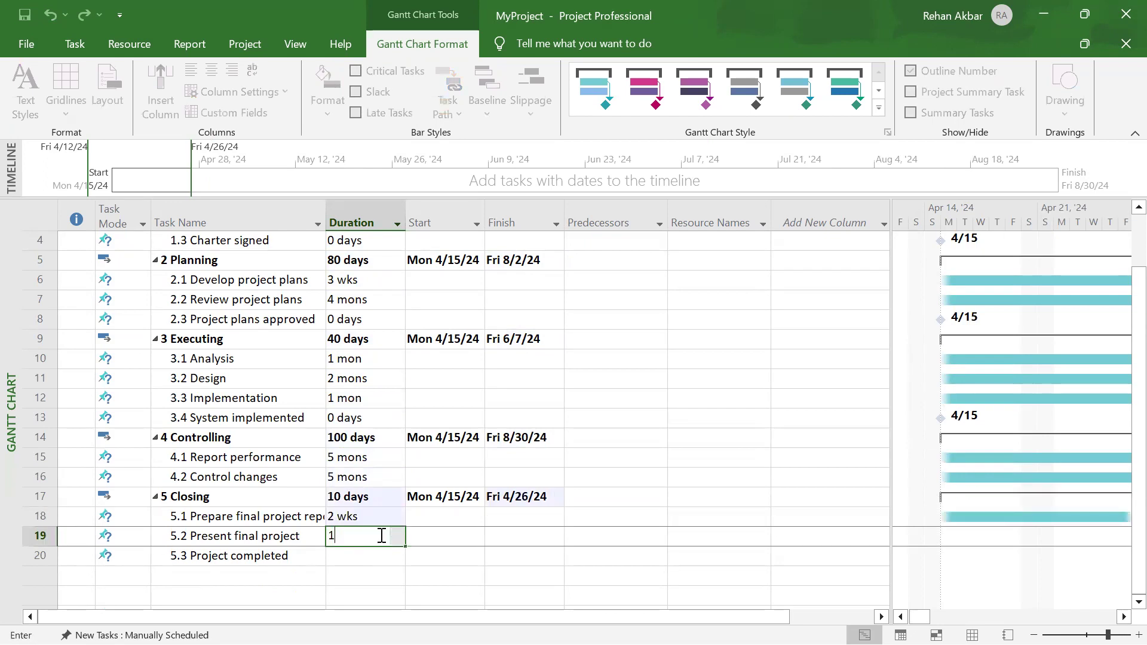
Set the duration of the last task, Project completed, to 0 and return to the start of the task list
left_click(371, 554)
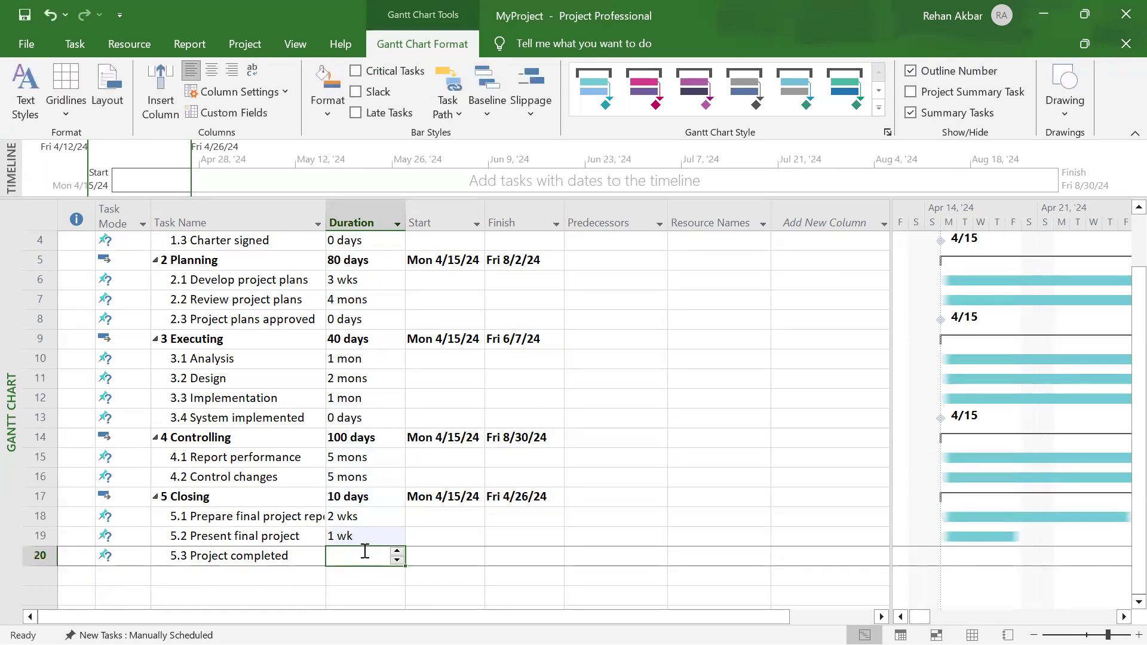
type("0d")
key("BackSpace")
key("BackSpace")
type("0")
key("Return")
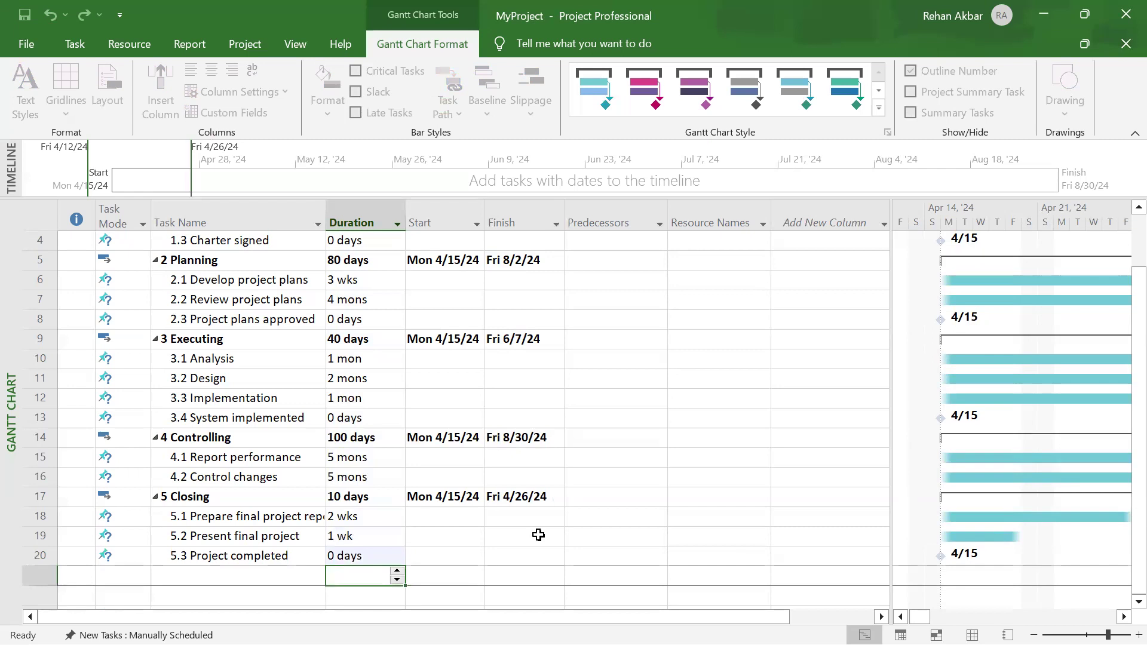
scroll(657, 485, "up", 1)
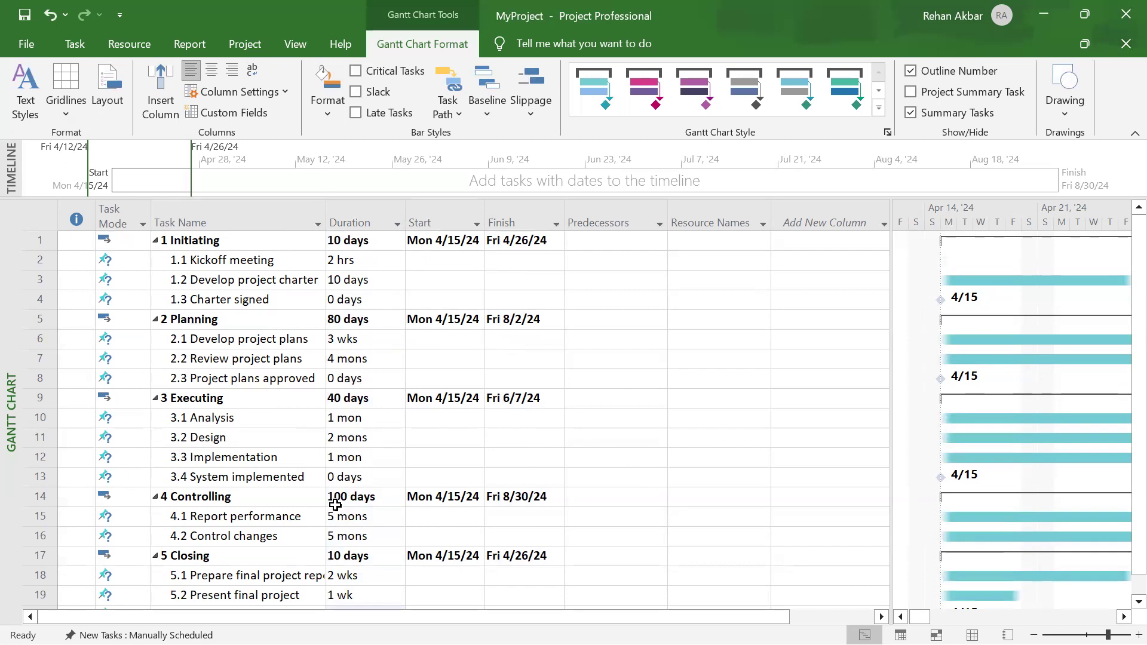
Review the zero-duration milestone tasks Charter signed, Project plans approved and System implemented, down to the end of the task list
left_click_drag(199, 299, 334, 297)
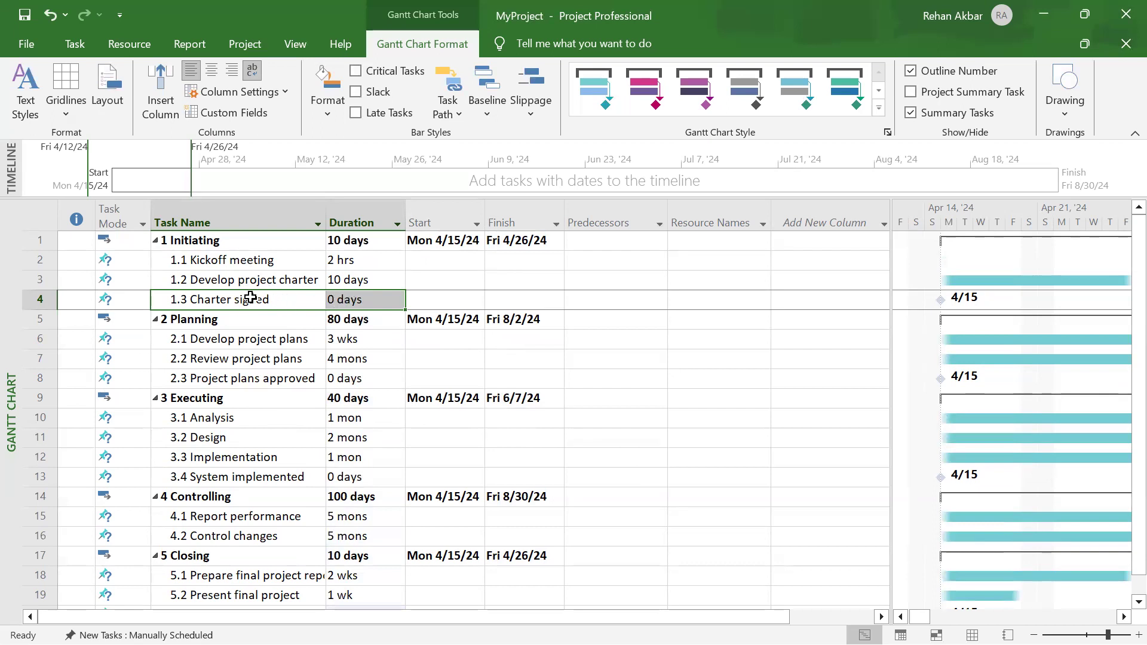
left_click(251, 380)
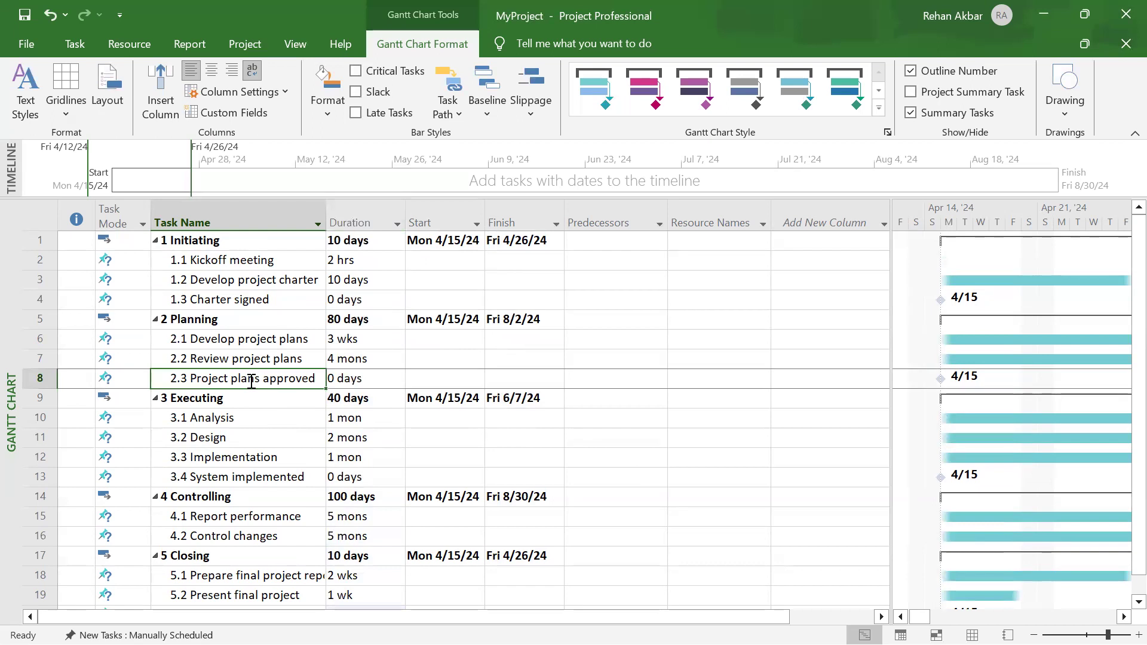
left_click(255, 476)
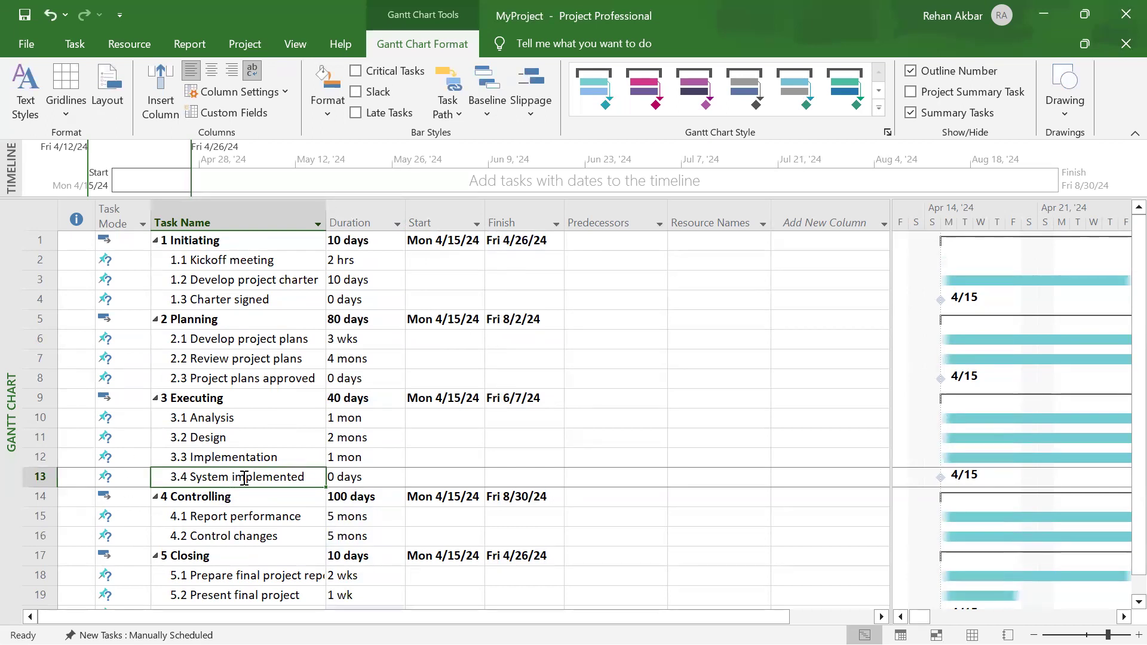
scroll(237, 520, "down", 1)
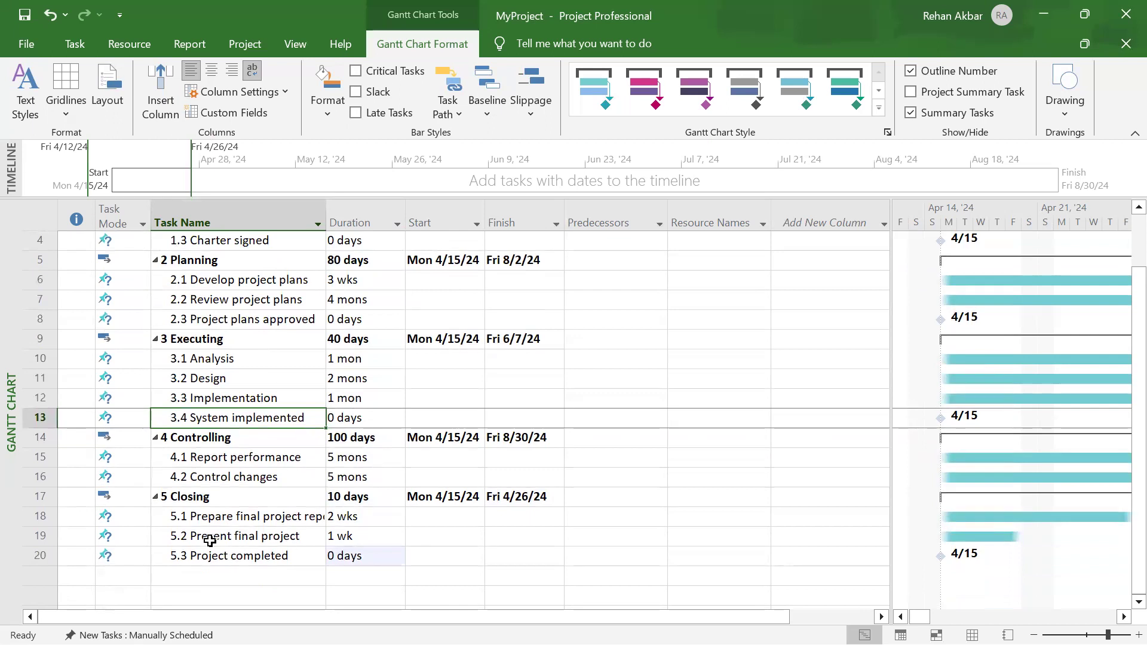
left_click_drag(185, 556, 199, 556)
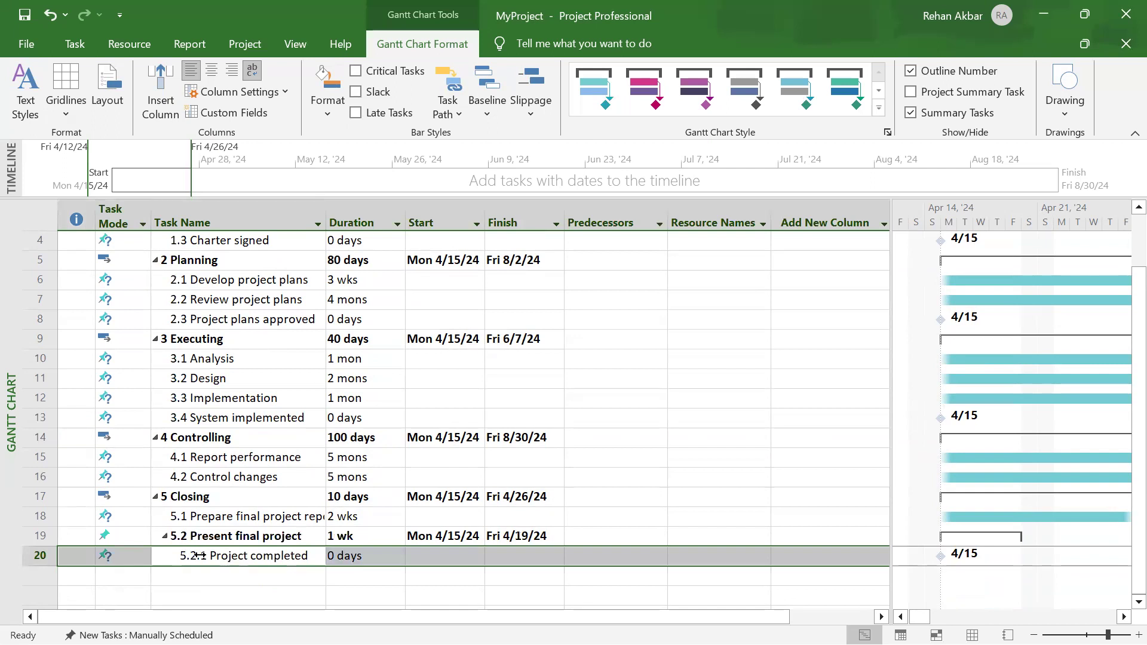
key("ctrl+z")
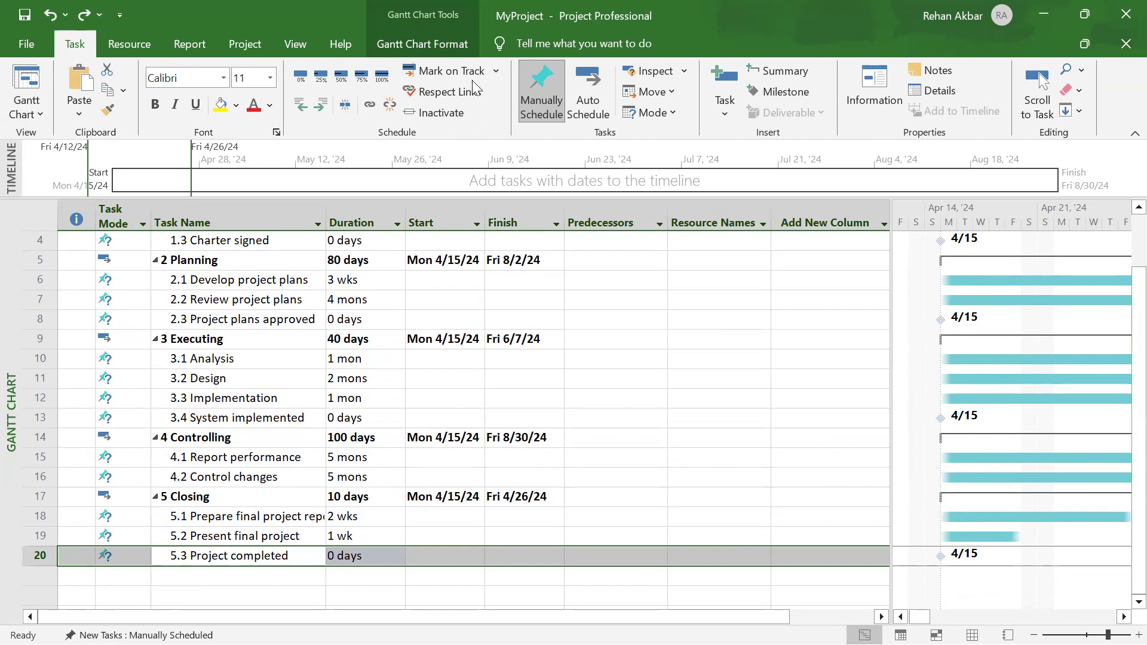
left_click(418, 43)
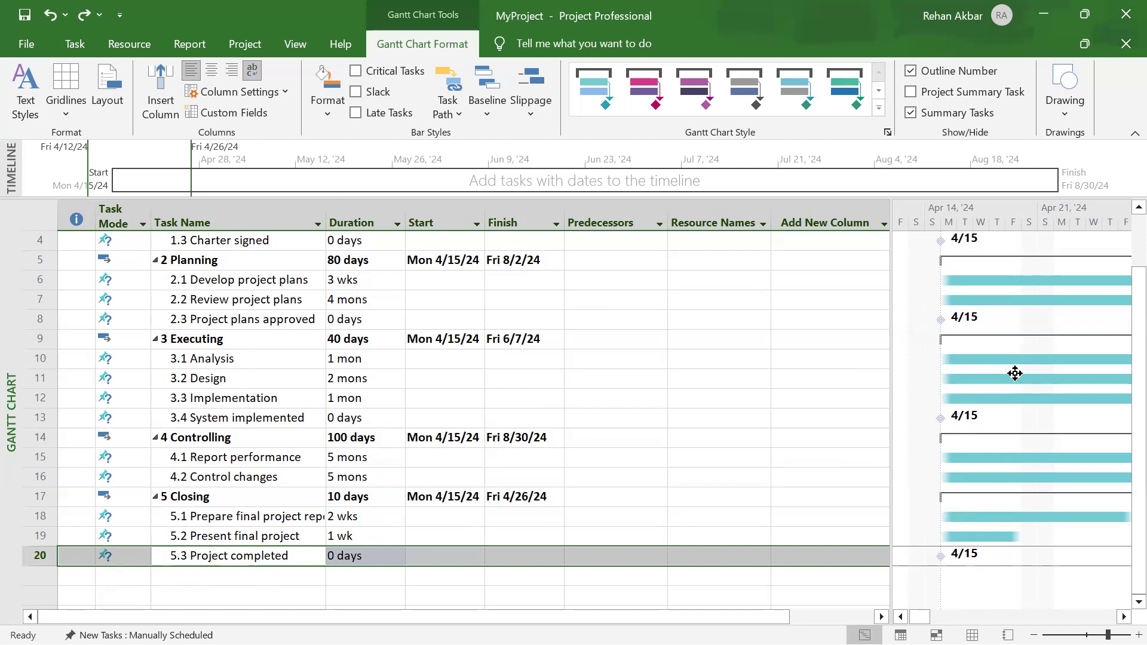
Change the task mode of Kickoff meeting to Auto Scheduled
scroll(330, 410, "up", 1)
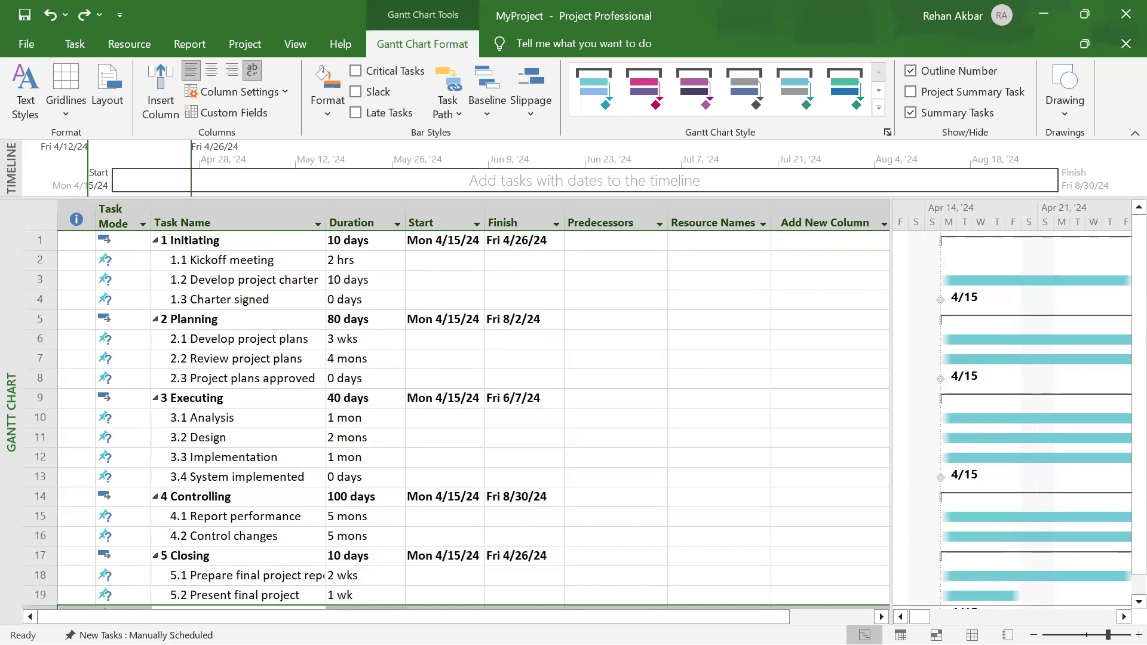
left_click(105, 260)
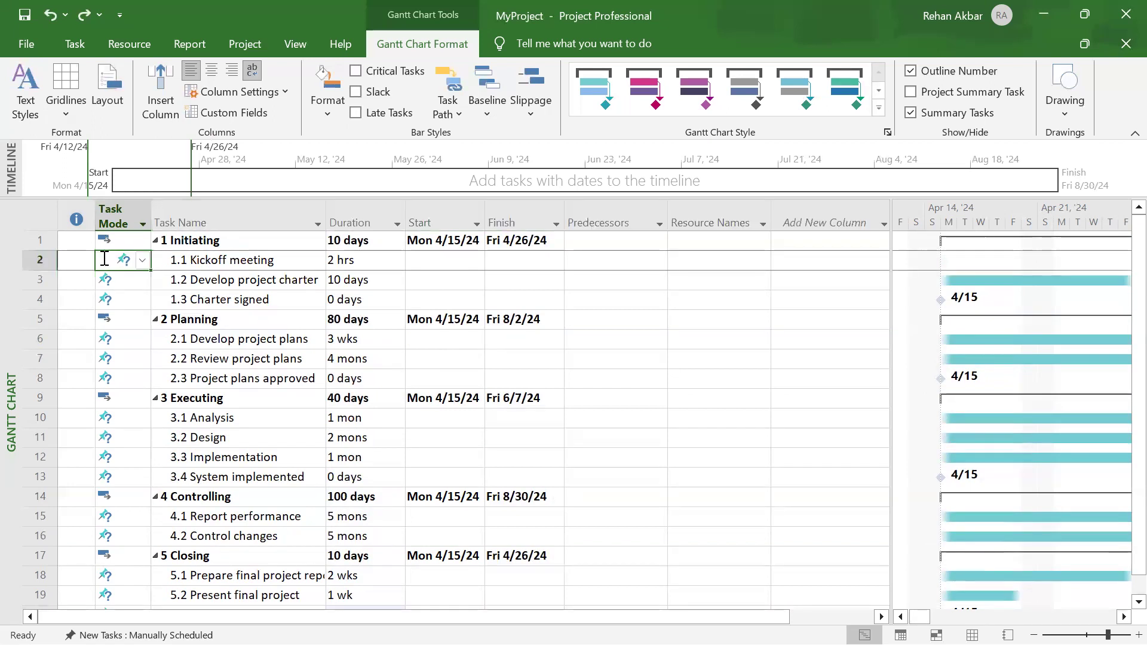
left_click(142, 261)
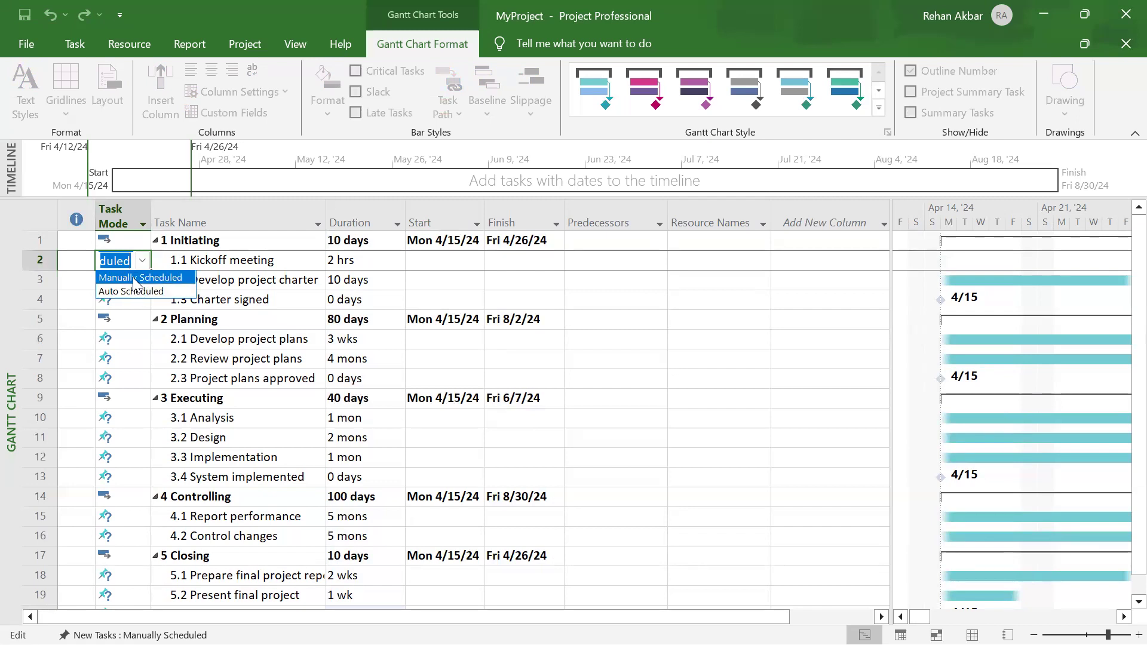
left_click(132, 277)
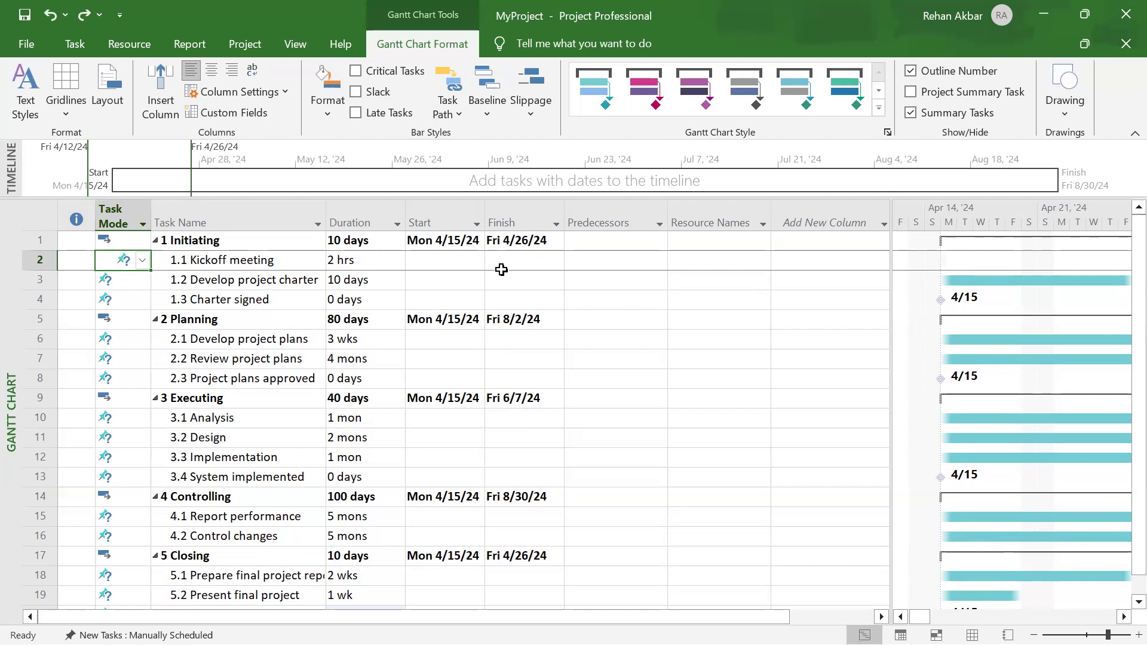
left_click(142, 263)
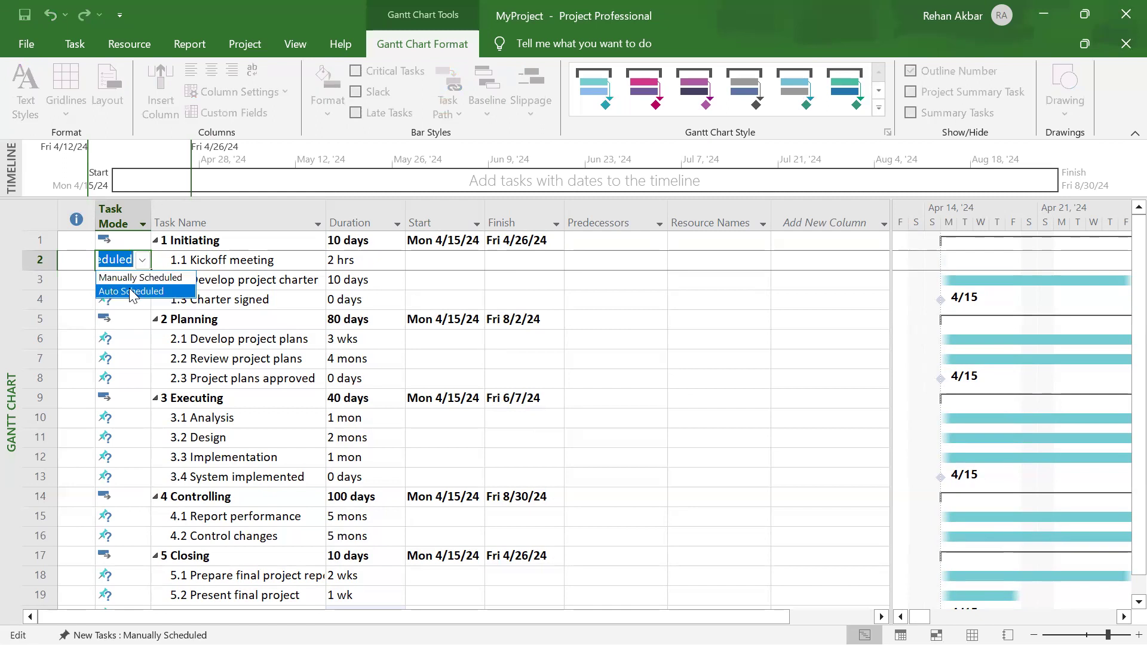
left_click(132, 291)
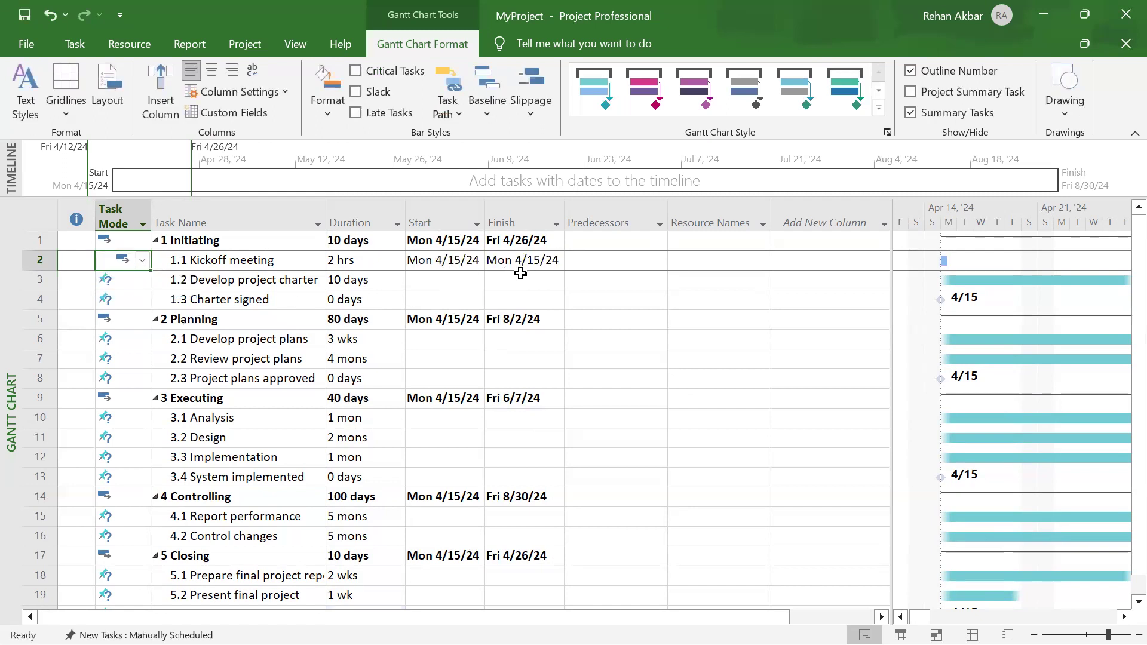
Switch the remaining Initiating tasks, Develop project charter and Charter signed, to Auto Scheduled
left_click(142, 280)
left_click(143, 281)
left_click(134, 310)
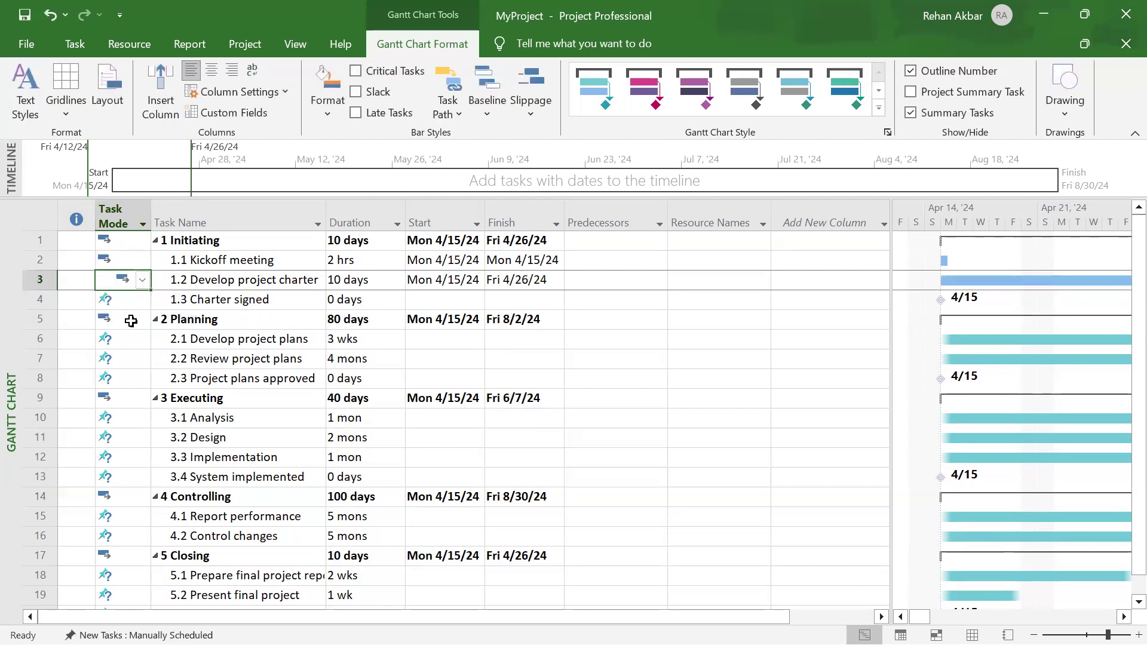
left_click(136, 300)
left_click(141, 300)
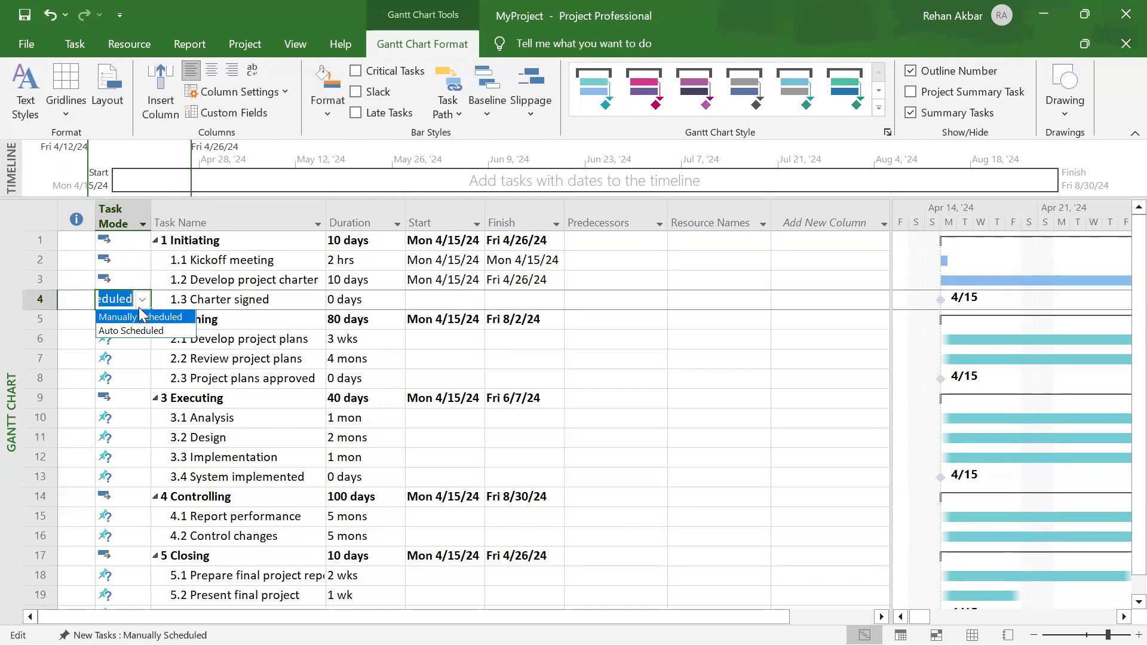
left_click(133, 328)
Set all three Planning subtasks, Develop project plans, Review project plans and Project plans approved, to Auto Scheduled
left_click(135, 339)
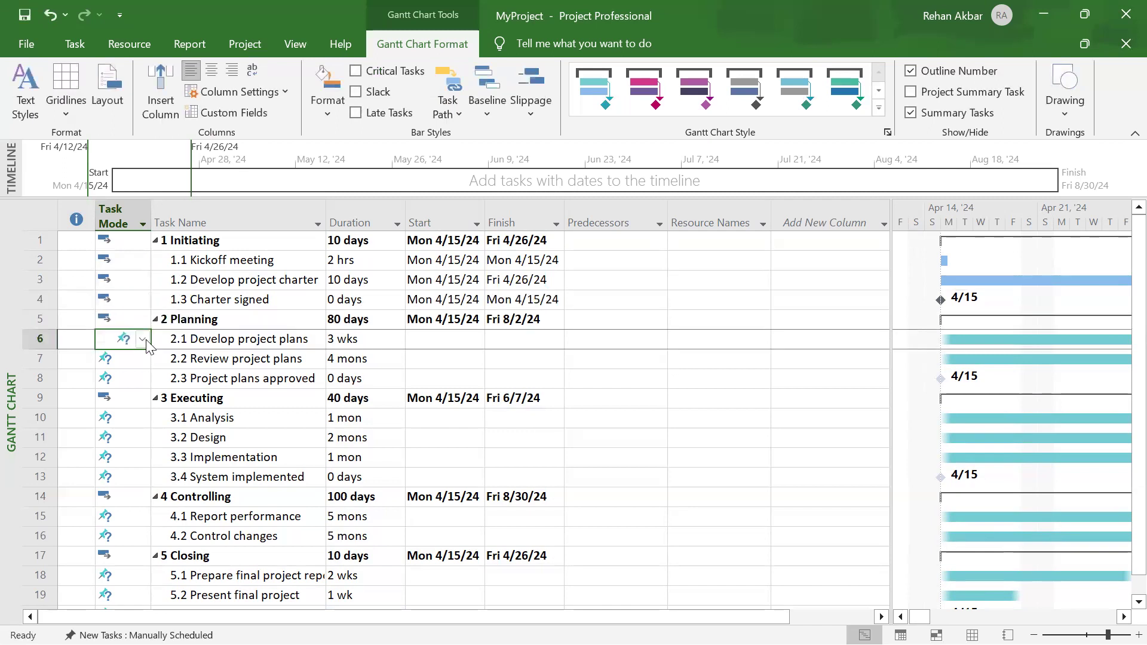
left_click(141, 339)
left_click(136, 370)
left_click(131, 359)
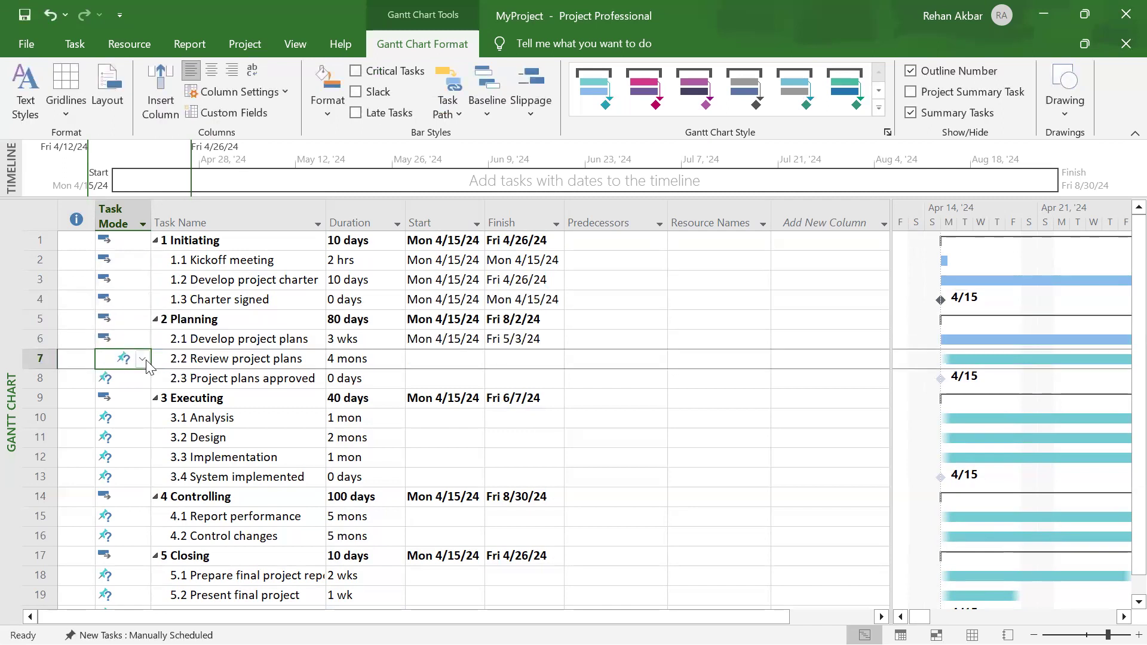
left_click(142, 358)
left_click(137, 390)
left_click(136, 383)
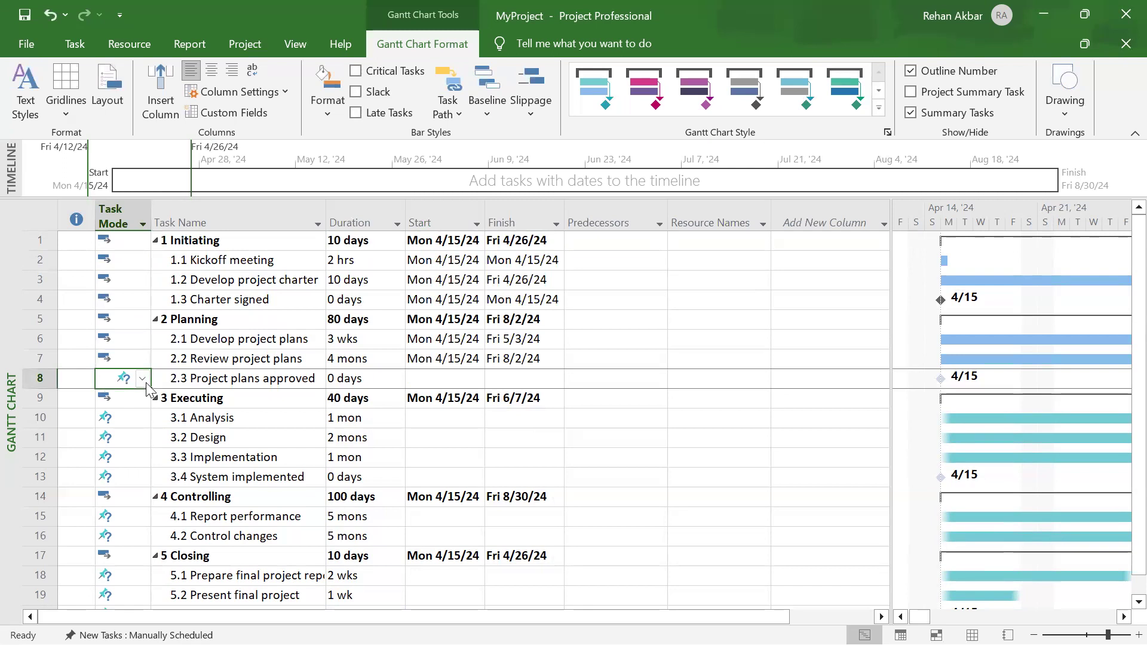
left_click(142, 379)
left_click(134, 412)
Set the four Executing subtasks, Analysis, Design, Implementation and System implemented, to Auto Scheduled
left_click(145, 421)
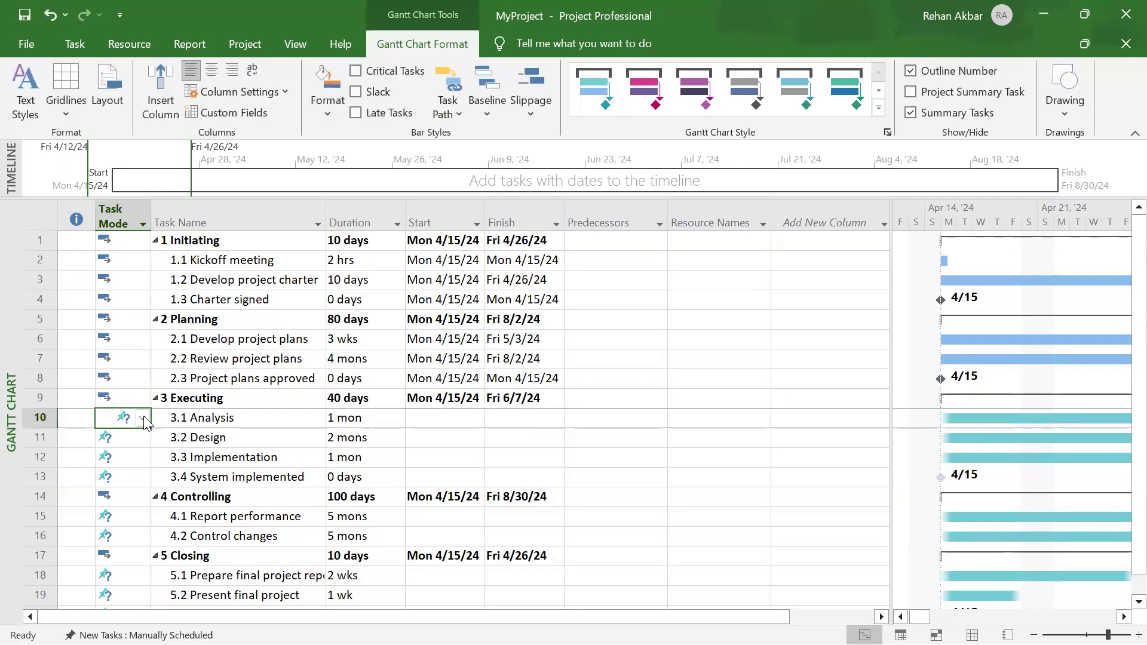
left_click(145, 421)
left_click(135, 451)
left_click(144, 442)
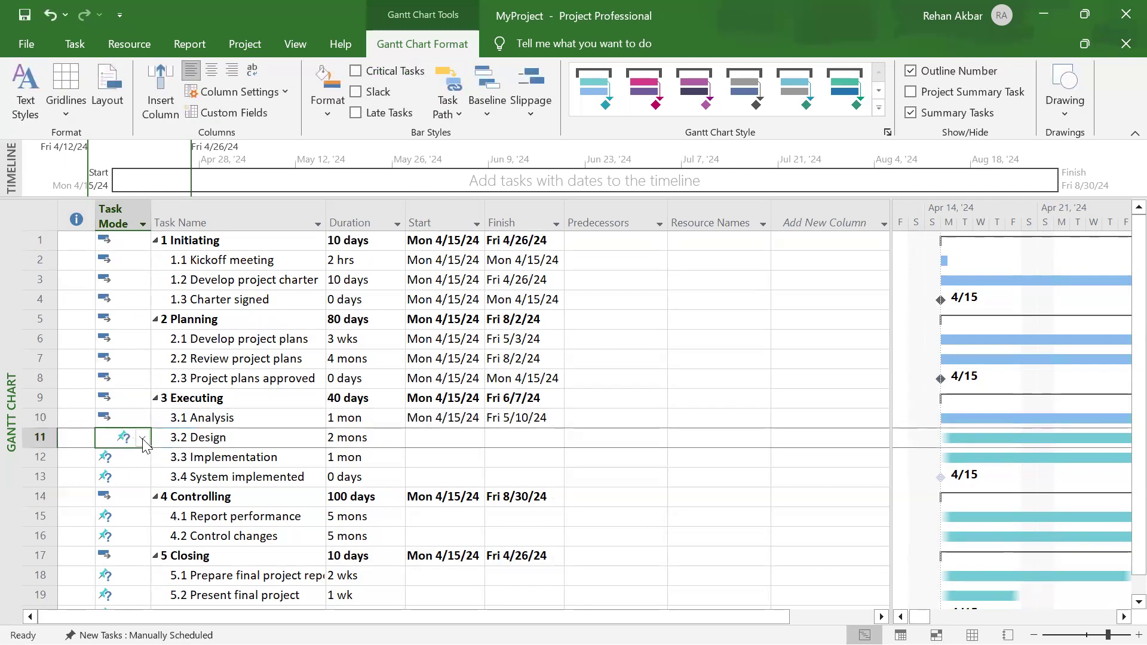
left_click(143, 443)
left_click(132, 467)
left_click(146, 461)
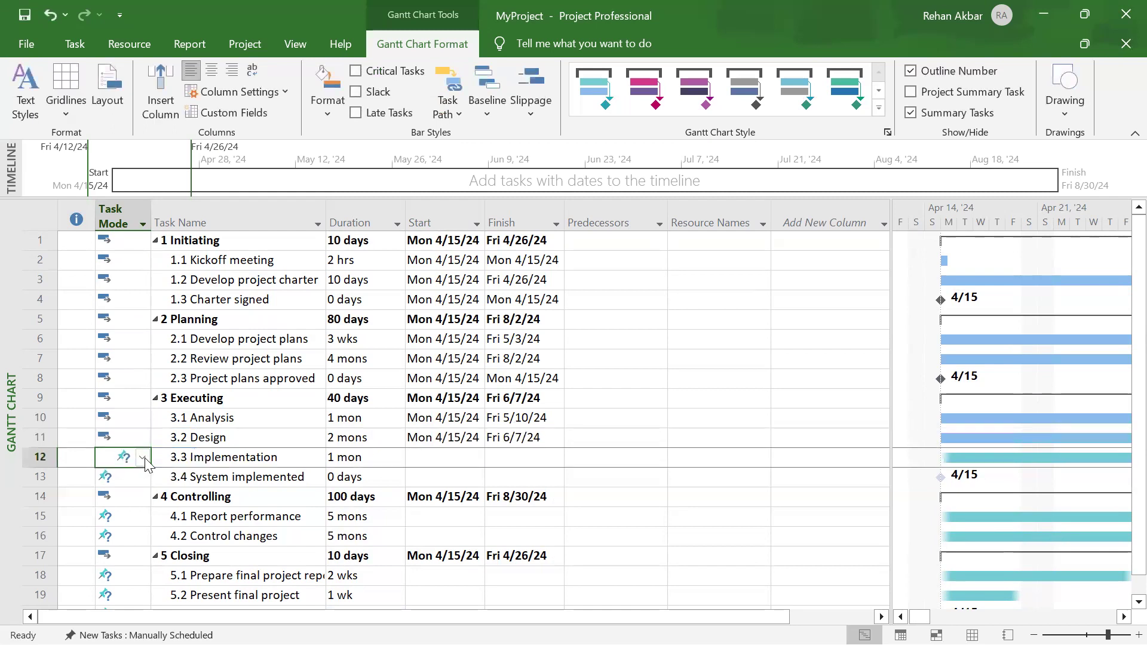
left_click(145, 462)
left_click(131, 486)
left_click(144, 483)
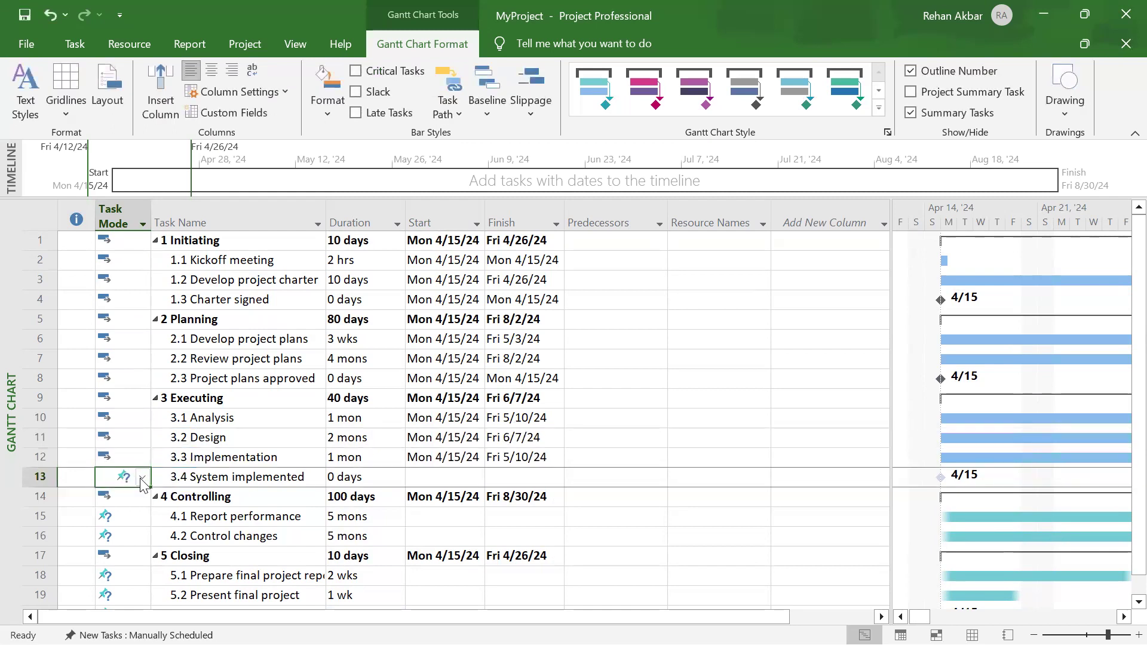
left_click(143, 482)
left_click(133, 512)
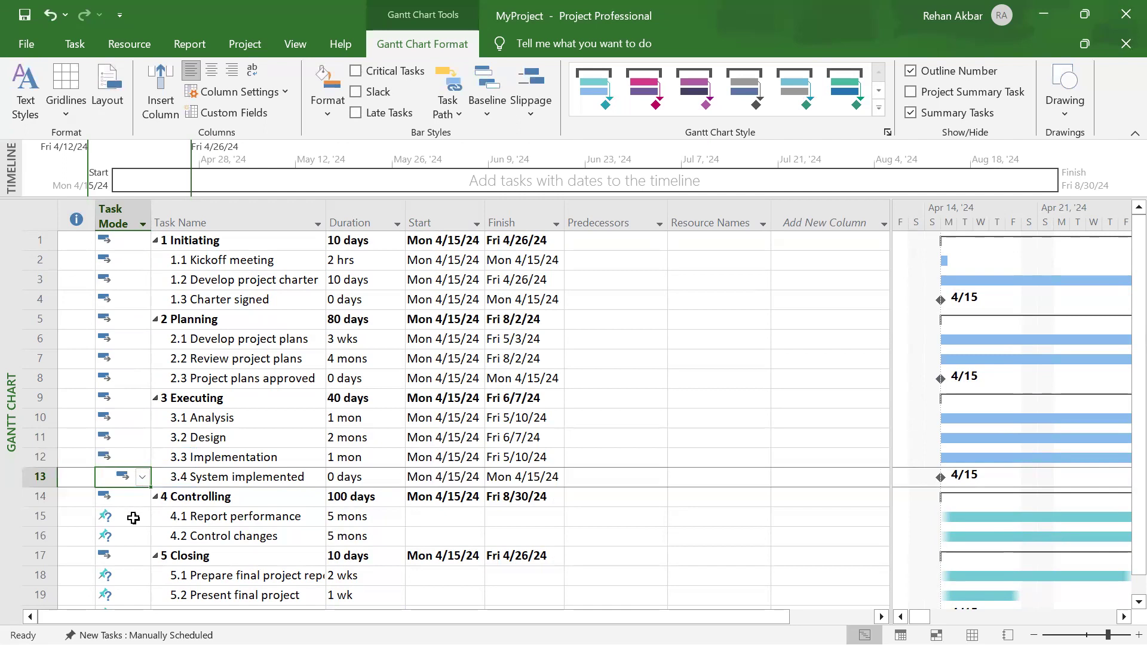
Change the task mode of Report performance and Control changes under Controlling to Auto Scheduled
left_click(133, 516)
left_click(143, 516)
left_click(134, 542)
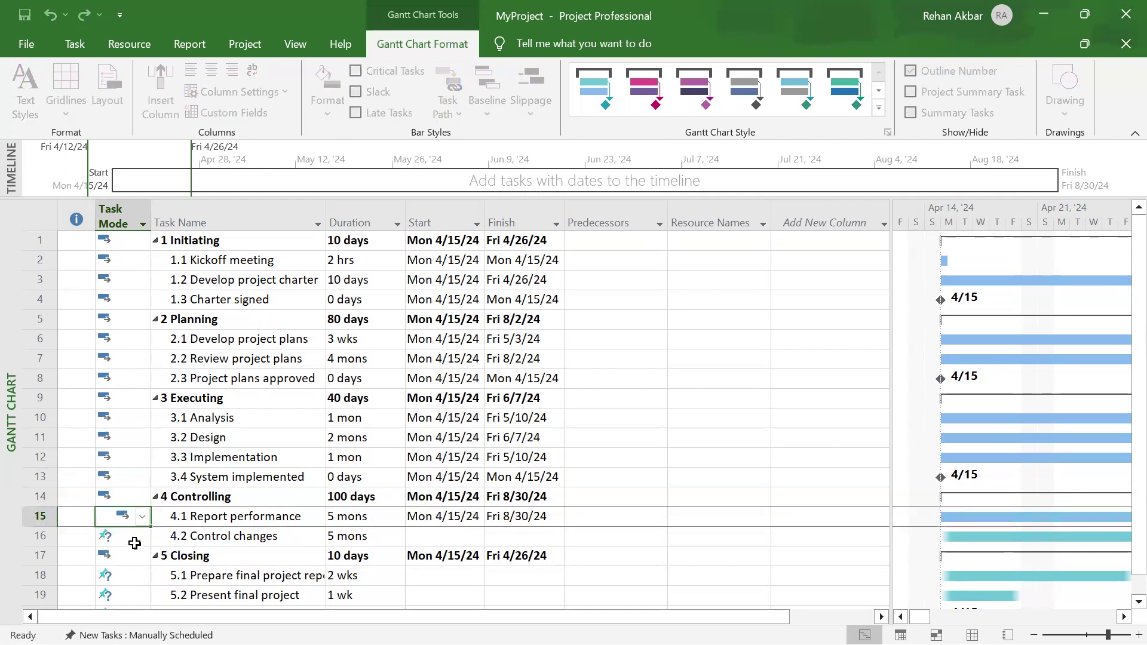
left_click(132, 538)
left_click(143, 536)
left_click(141, 570)
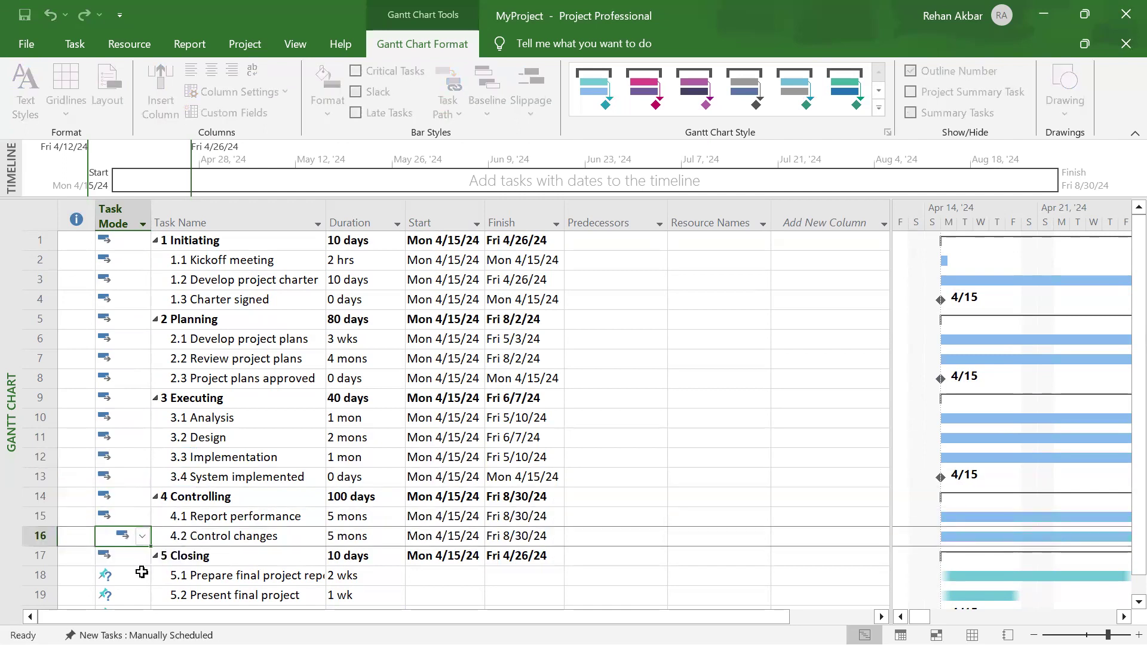
Set the Closing subtasks Prepare final project report, Present final project and Project completed to Auto Scheduled
left_click(135, 575)
left_click(143, 575)
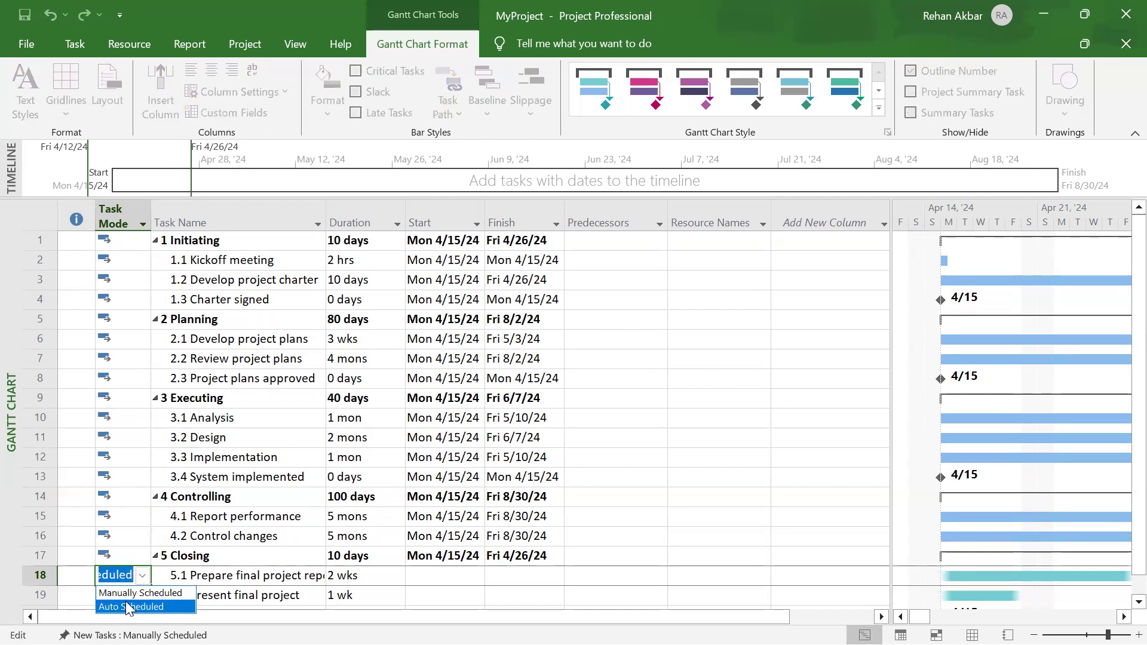
left_click(128, 607)
scroll(149, 487, "down", 4)
left_click(128, 359)
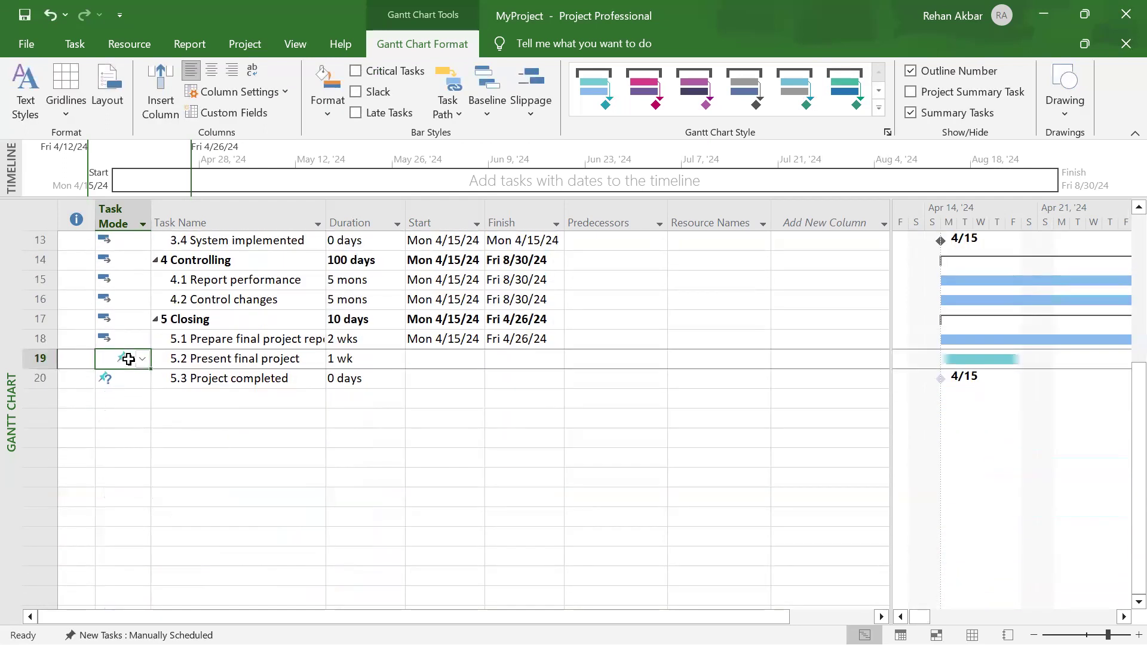
left_click(142, 359)
left_click(119, 391)
left_click(128, 379)
left_click(143, 378)
left_click(119, 411)
Set the start date of Develop project charter to Tue 4/16/24
scroll(339, 465, "up", 2)
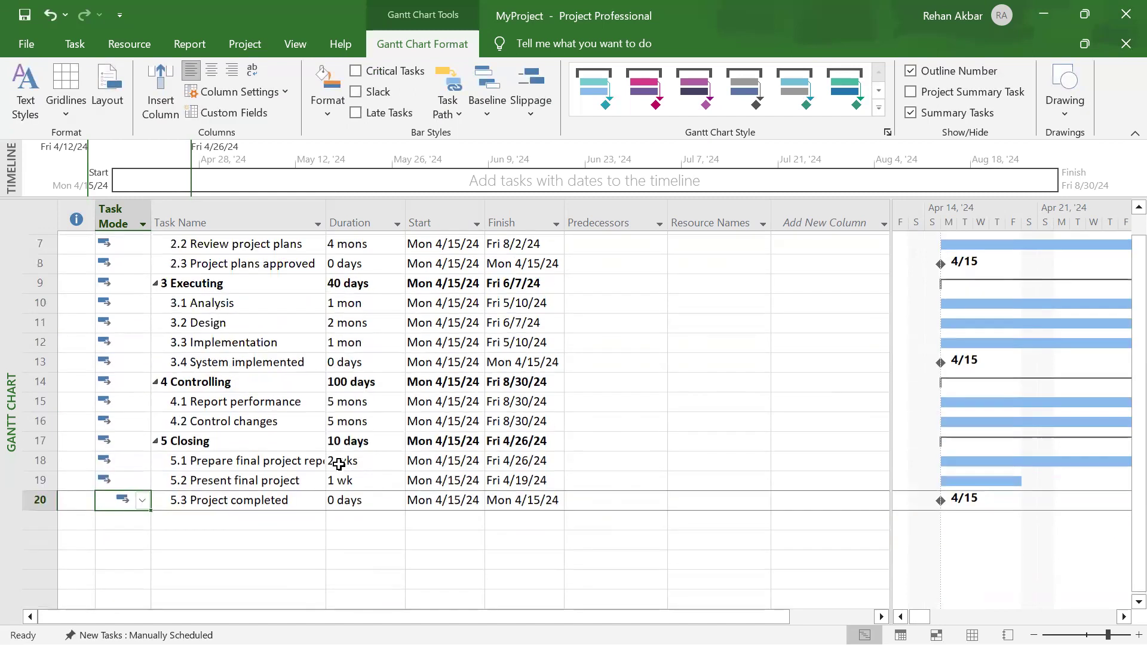
scroll(338, 465, "up", 2)
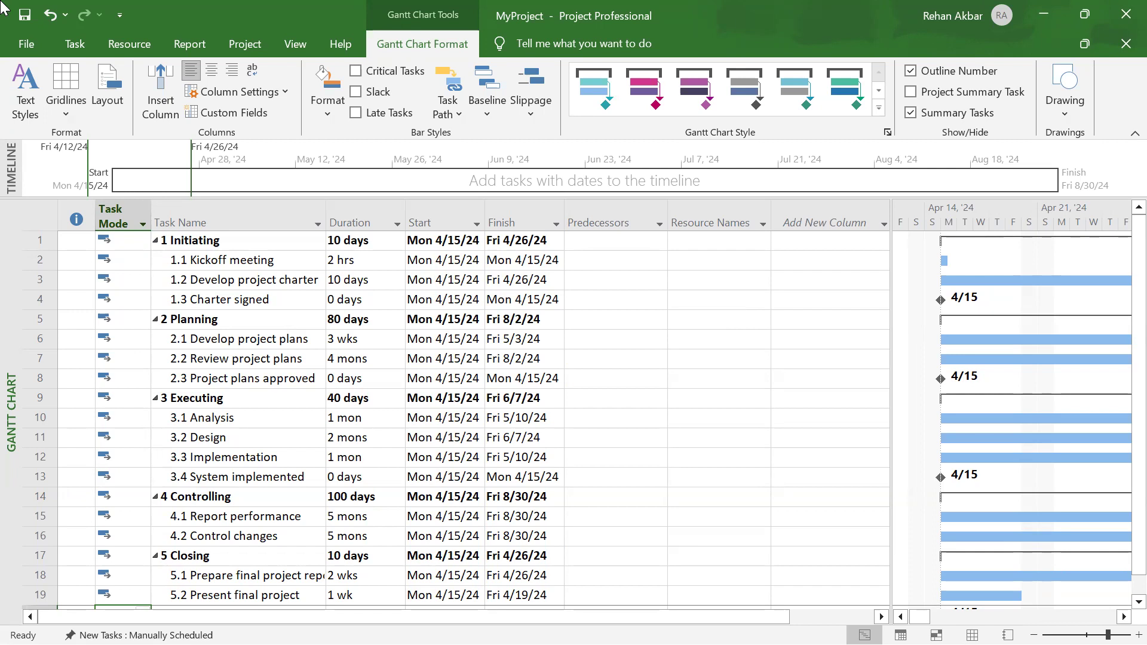
left_click(437, 278)
left_click(477, 280)
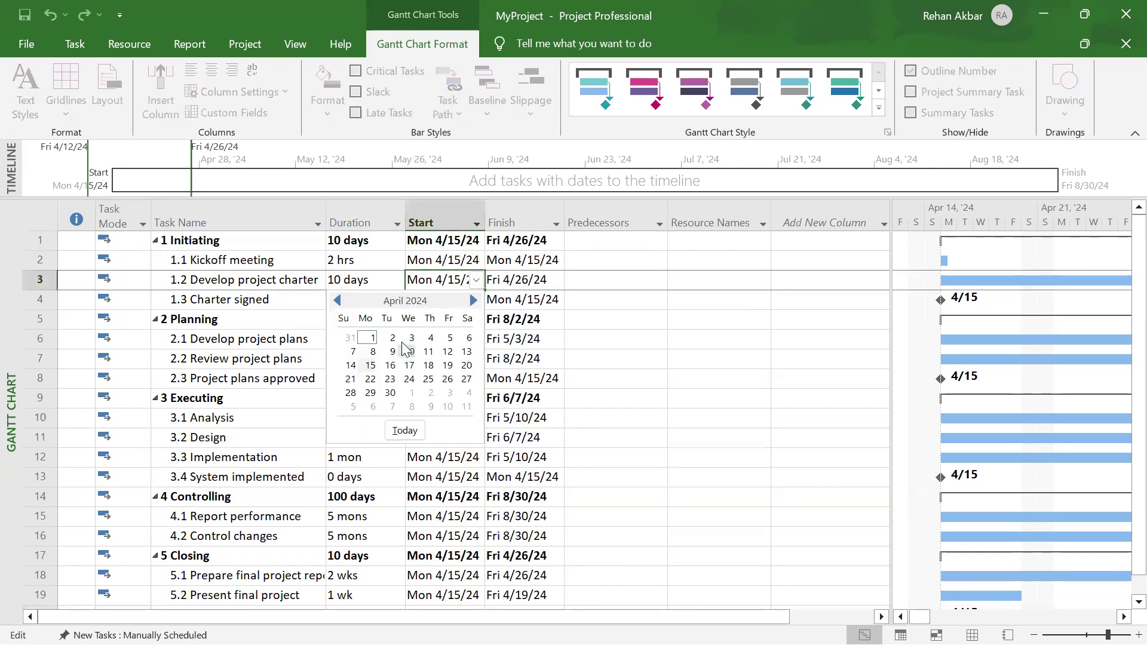
left_click(390, 366)
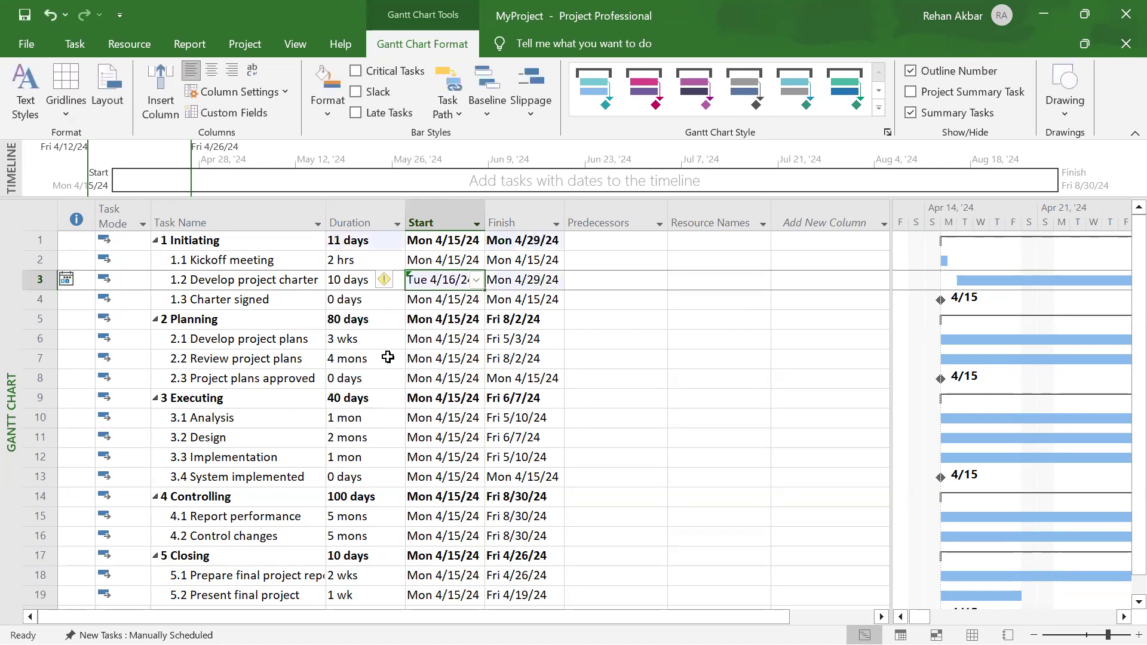
Move the start date of Review project plans to Thu 4/18/24
left_click(458, 358)
left_click(476, 359)
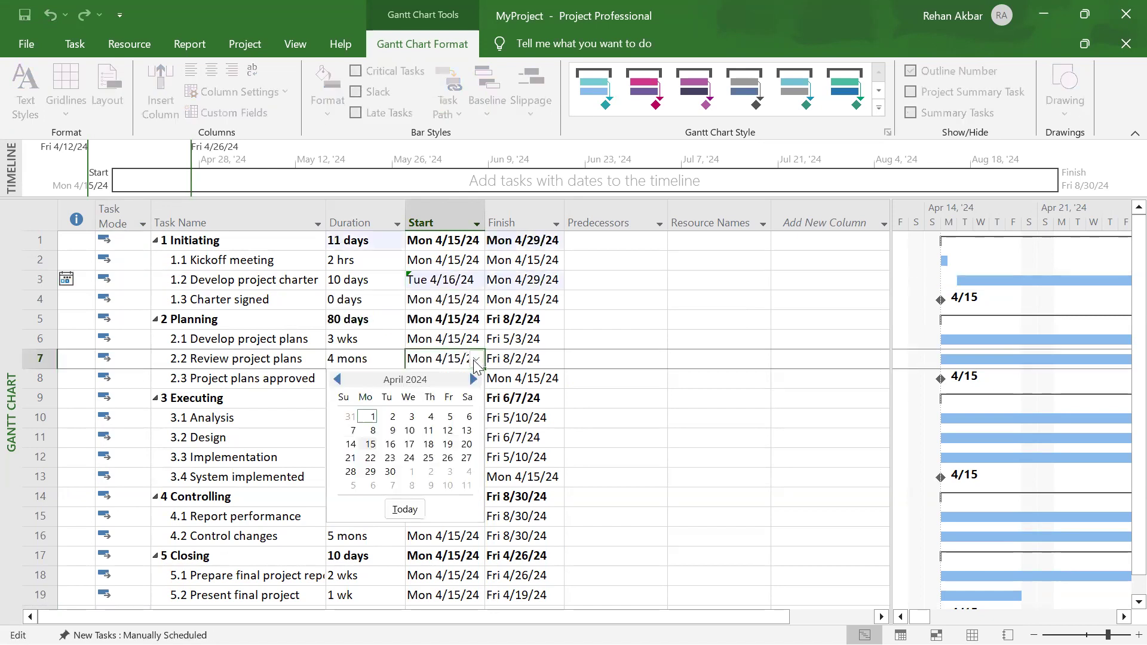
left_click(430, 445)
Set the start date of the Design task to Wed 4/24/24
left_click(455, 438)
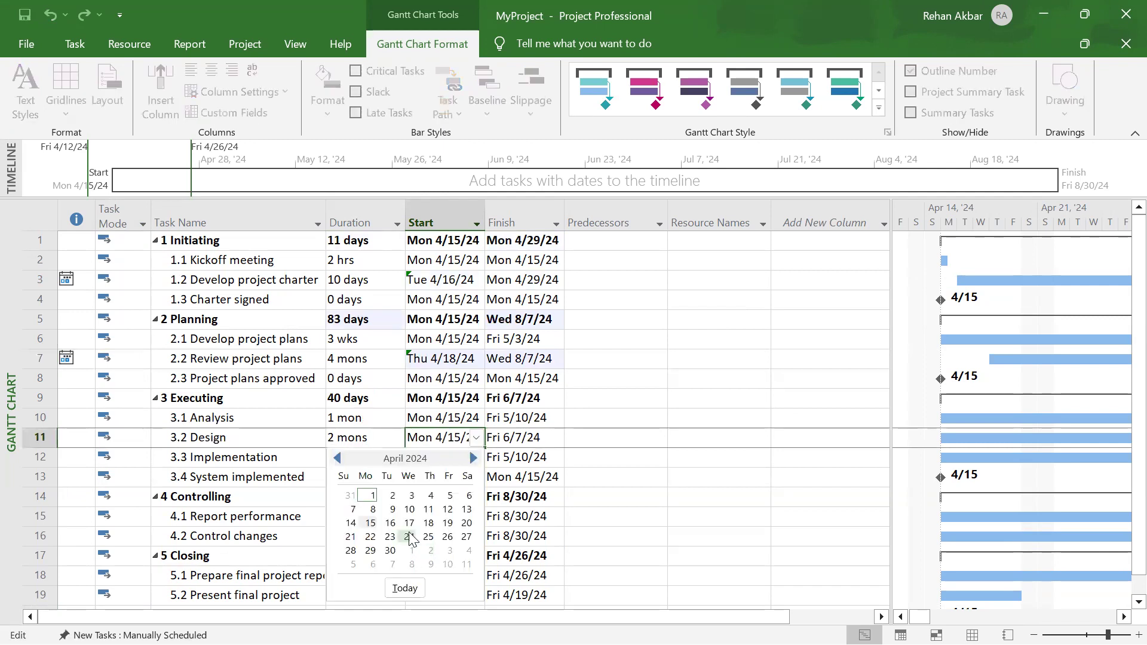
left_click(409, 537)
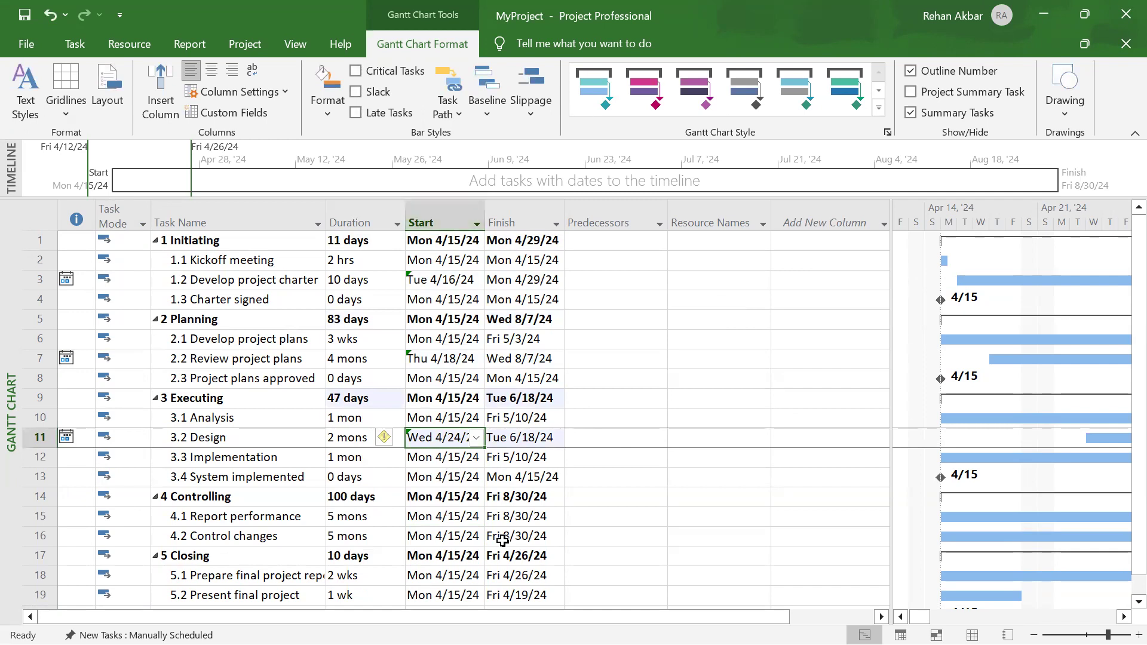
left_click(693, 404)
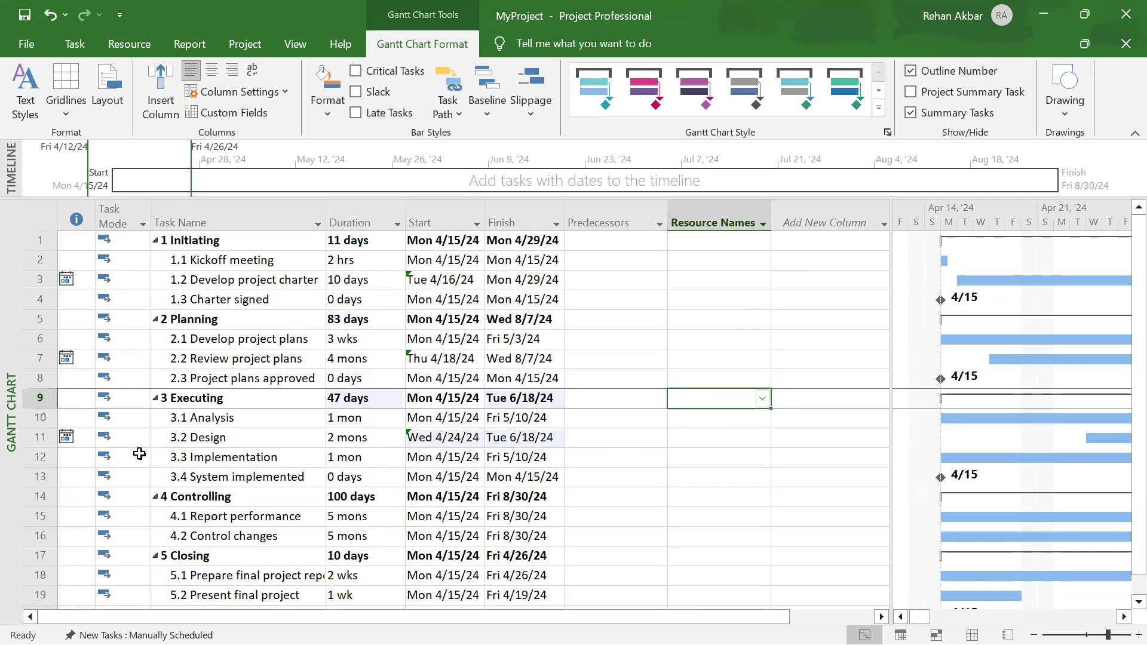
Insert a recurring task named Review Meeting above Report performance, lasting 1h and repeating every week on Monday
scroll(143, 448, "down", 1)
left_click(278, 463)
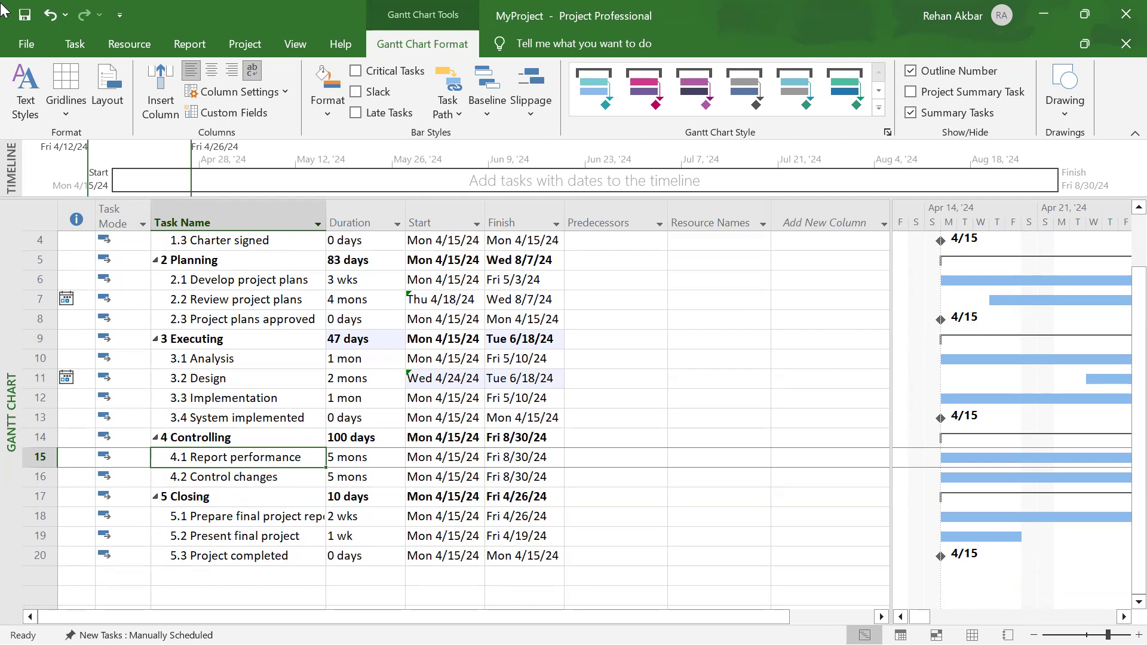
left_click(75, 45)
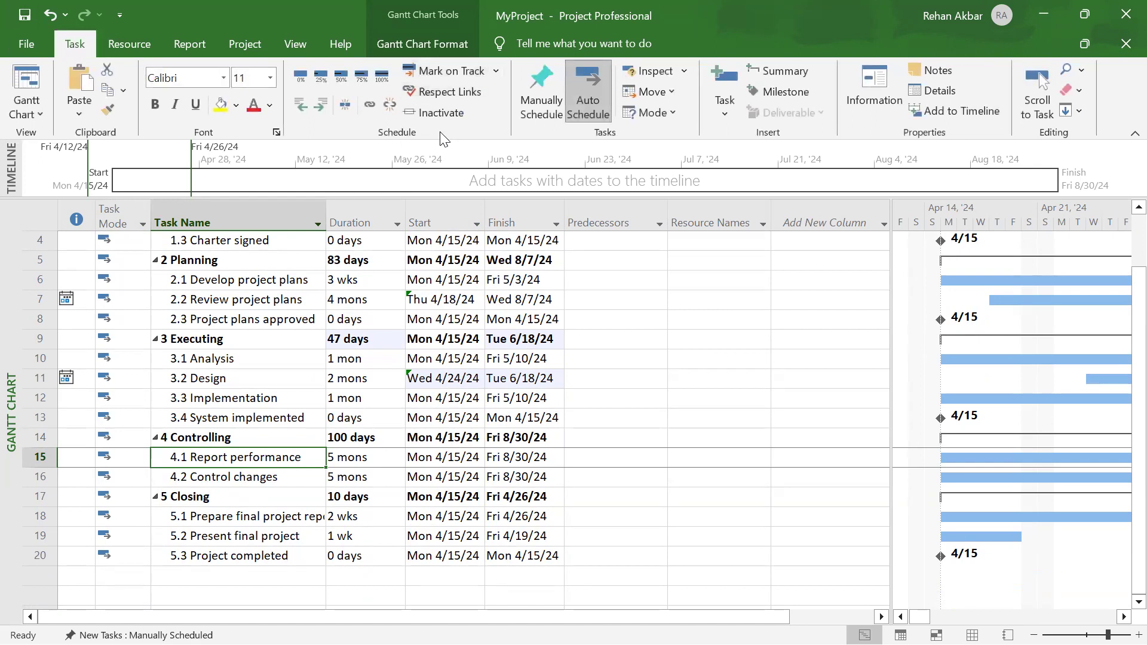
left_click(721, 116)
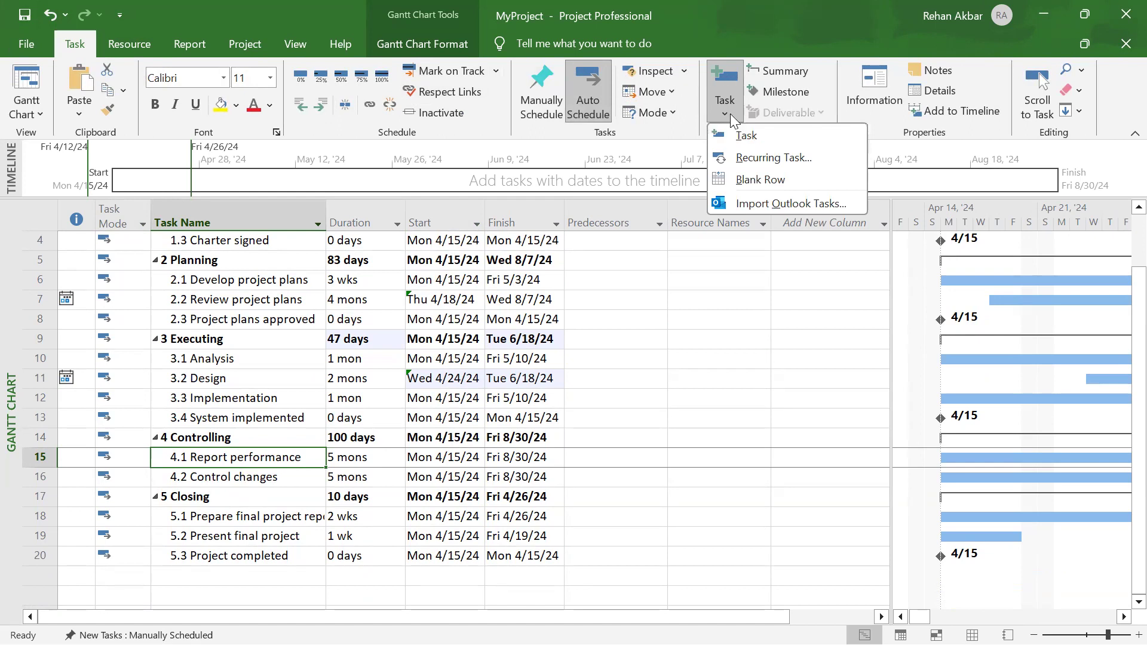
left_click(763, 157)
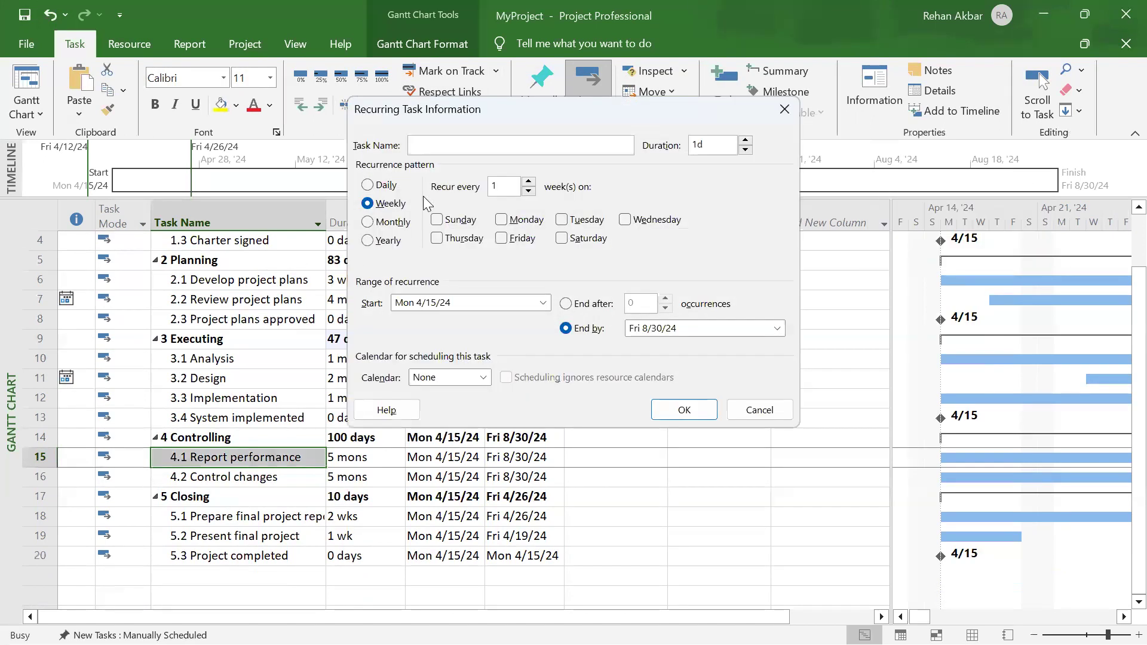
type("Revie")
key("BackSpace")
left_click(502, 221)
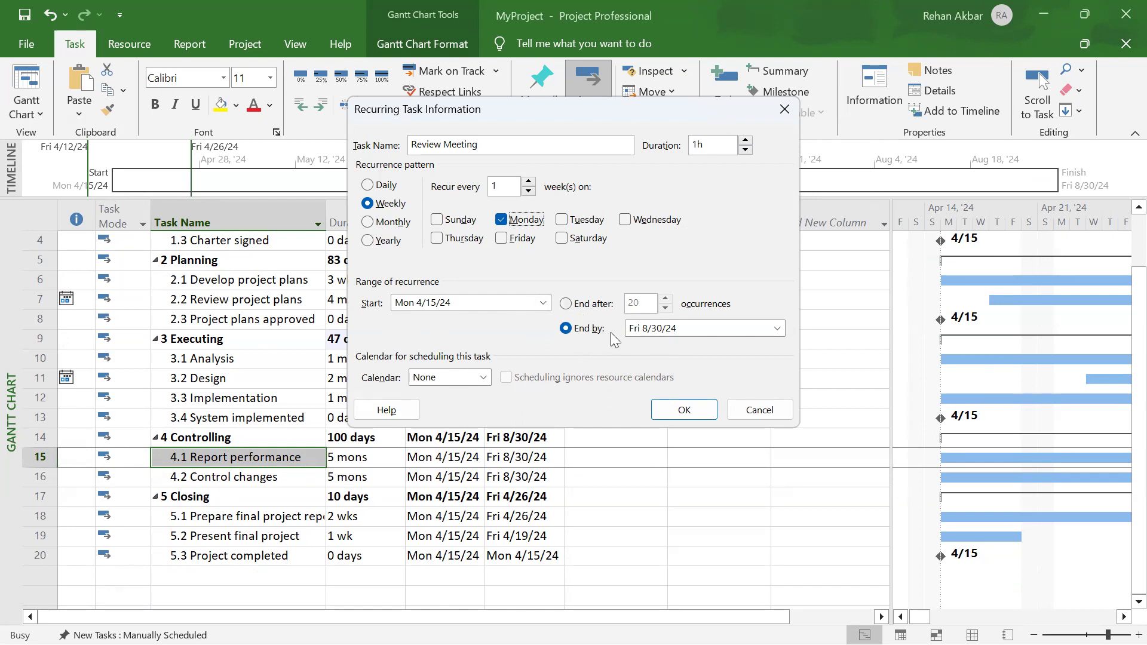
left_click(685, 411)
Collapse the individual occurrences under the Review Meeting recurring task
scroll(448, 440, "down", 6)
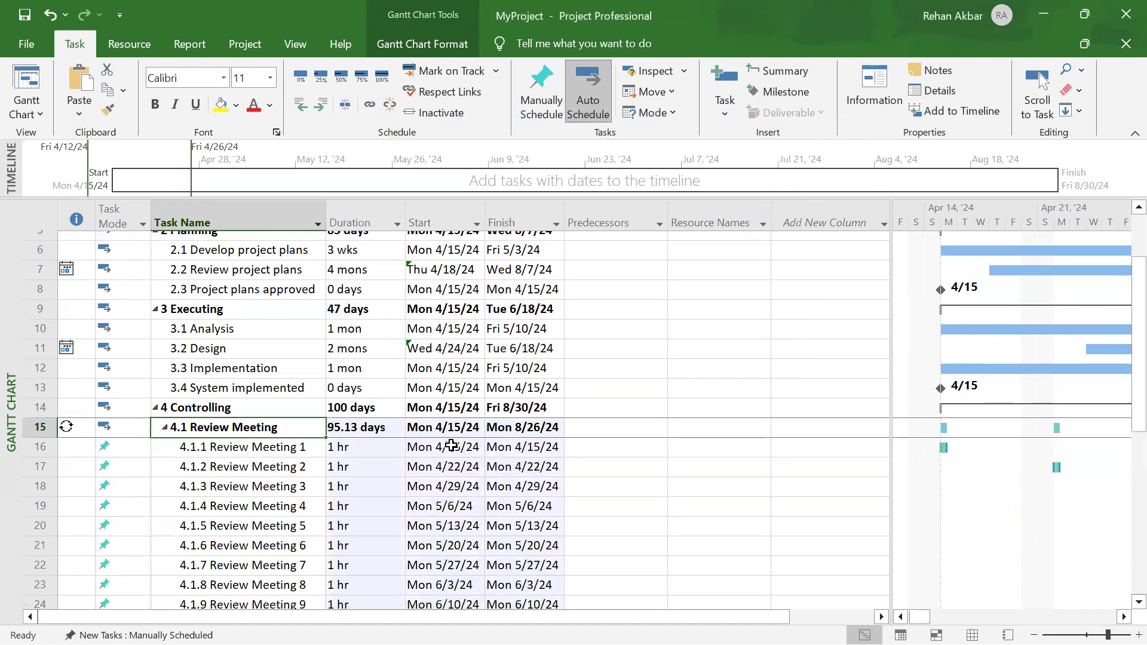
scroll(322, 413, "up", 3)
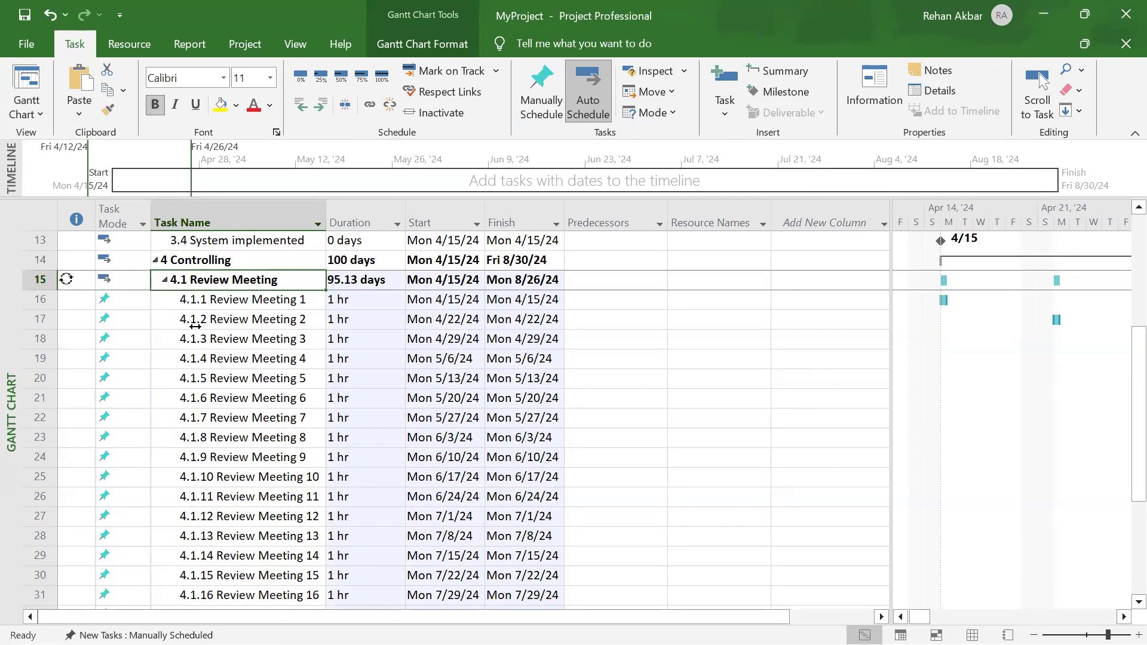
left_click(164, 280)
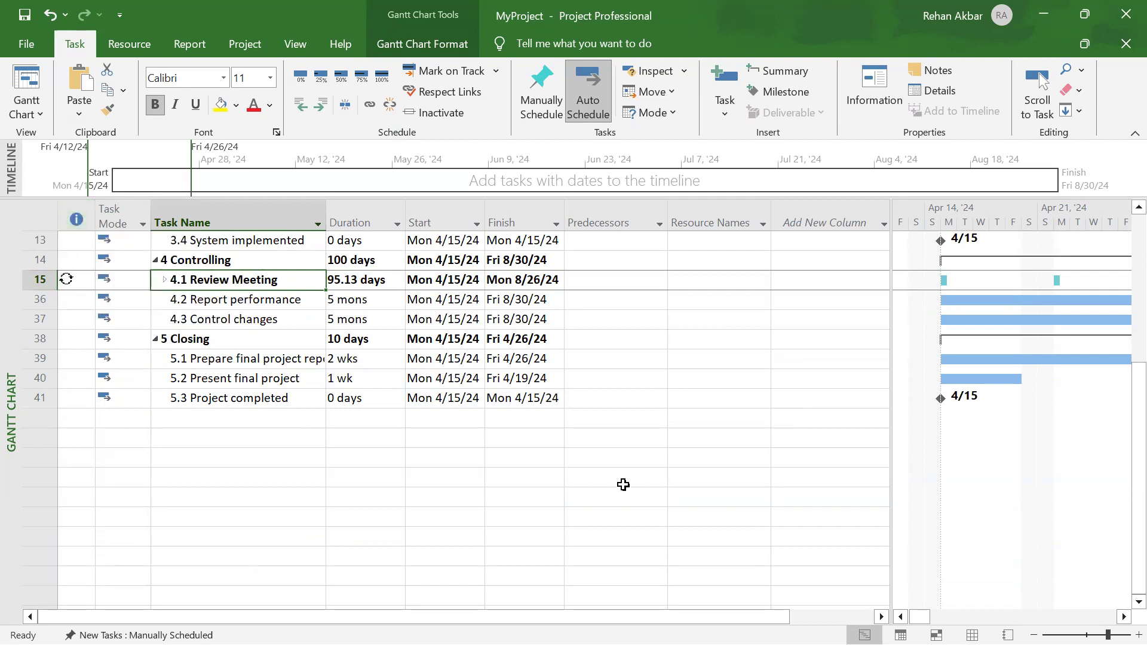
Make Kickoff meeting (task 2) the predecessor of Develop project charter
scroll(625, 473, "up", 3)
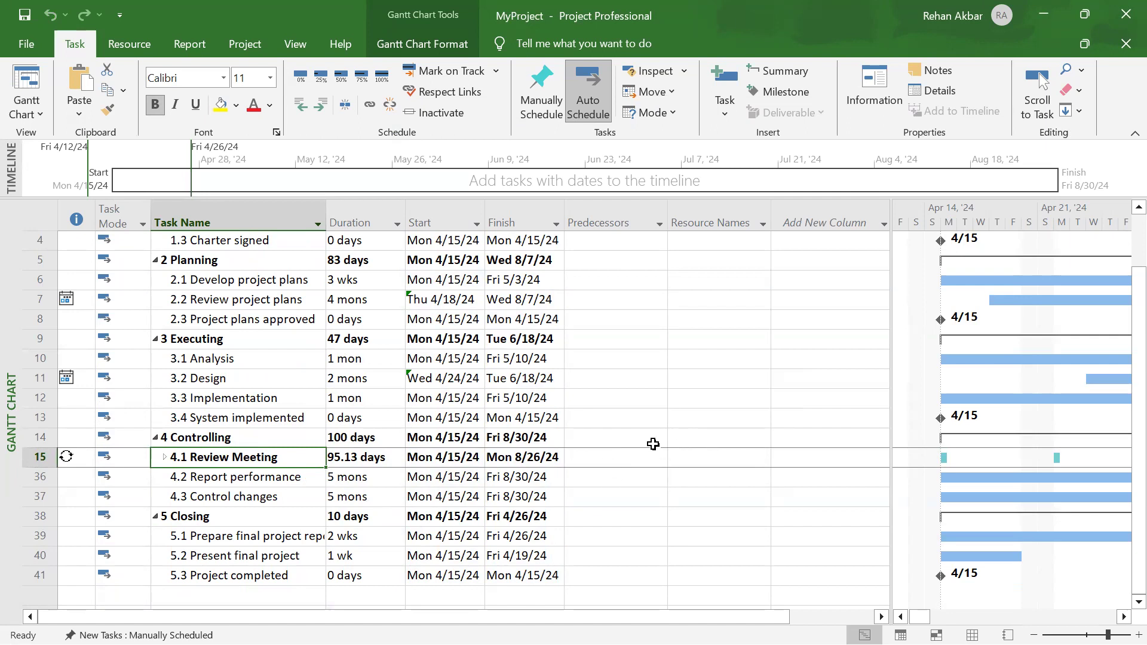
scroll(652, 434, "up", 1)
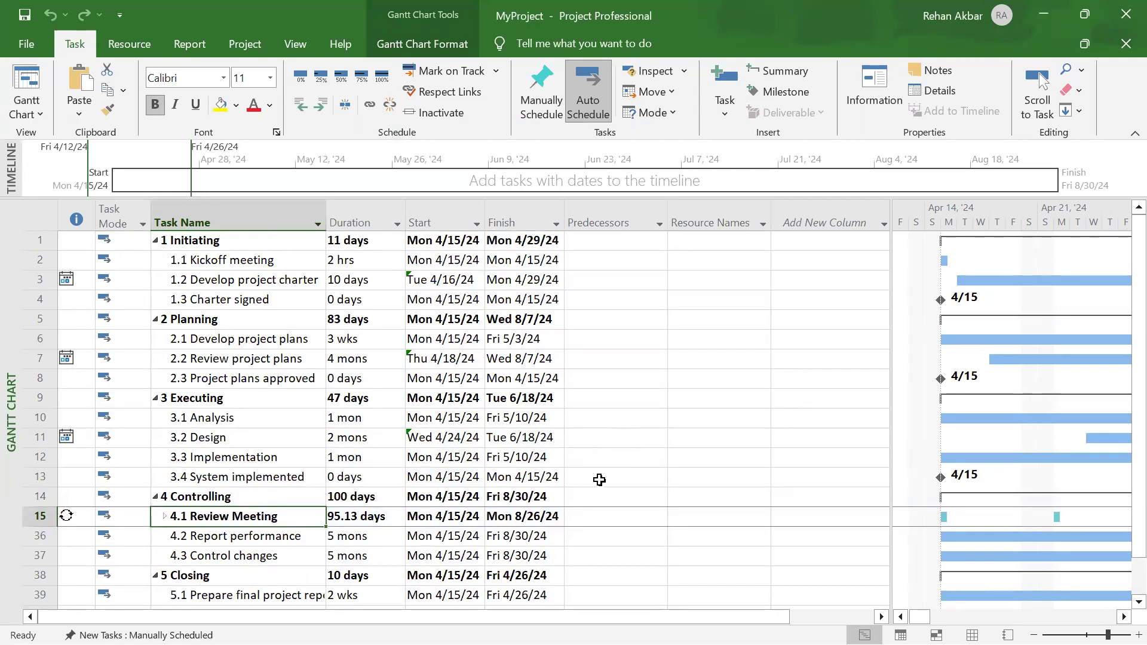
scroll(361, 407, "down", 1)
scroll(362, 407, "up", 1)
left_click(601, 284)
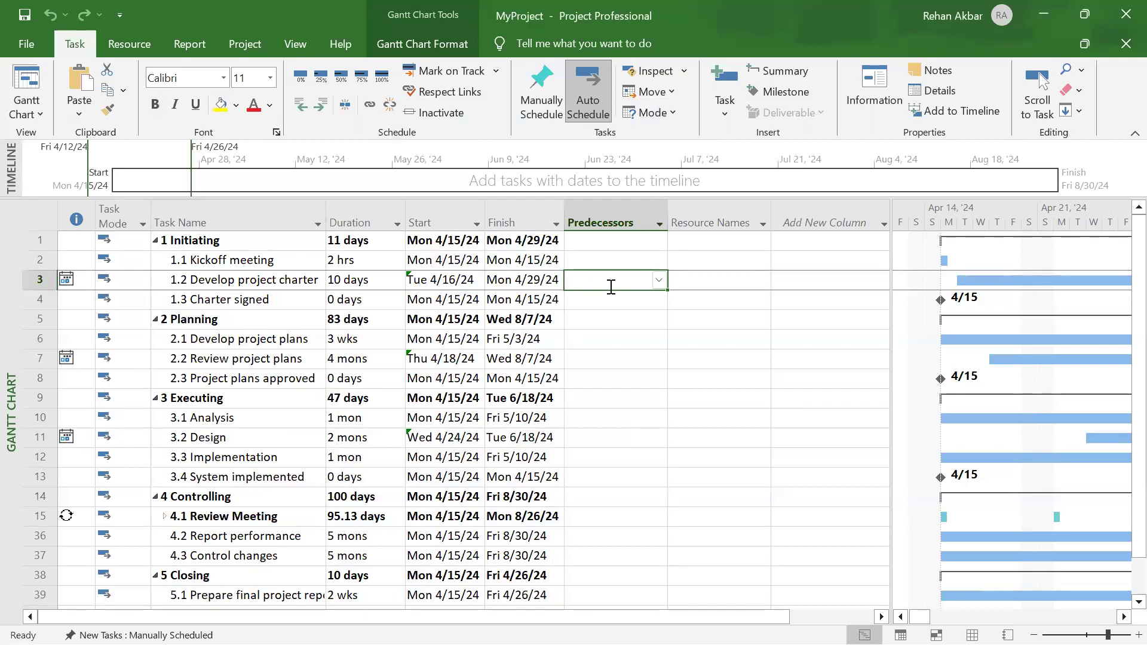
type("2")
key("Return")
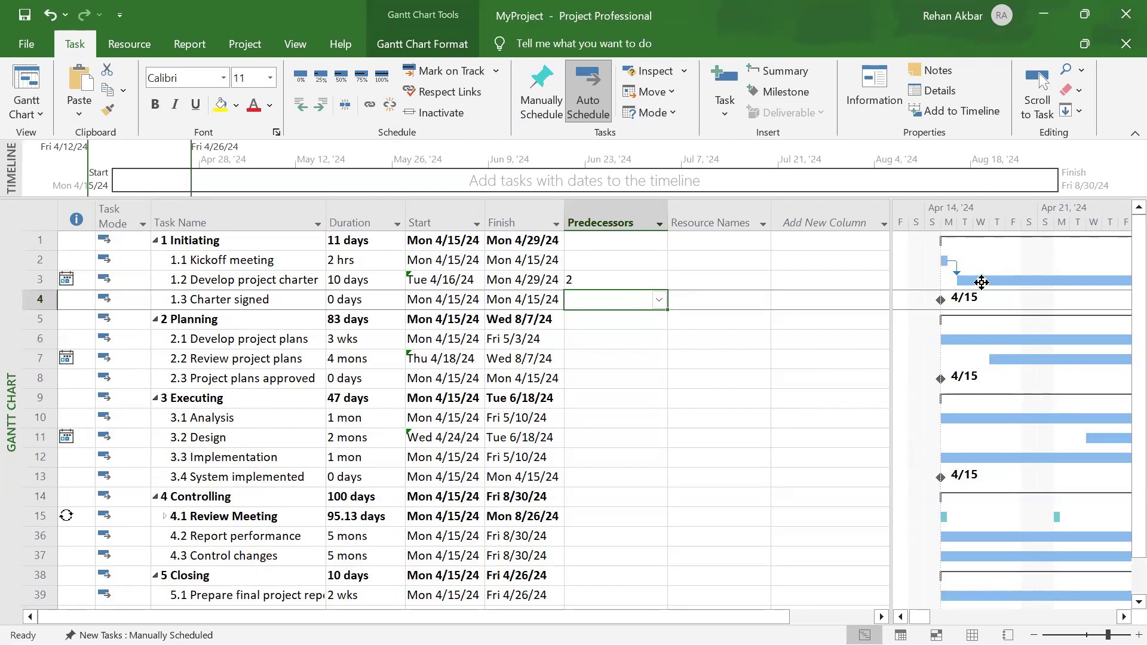
Widen the Gantt chart area and make Develop project charter (task 3) the predecessor of Charter signed
left_click_drag(891, 333, 771, 327)
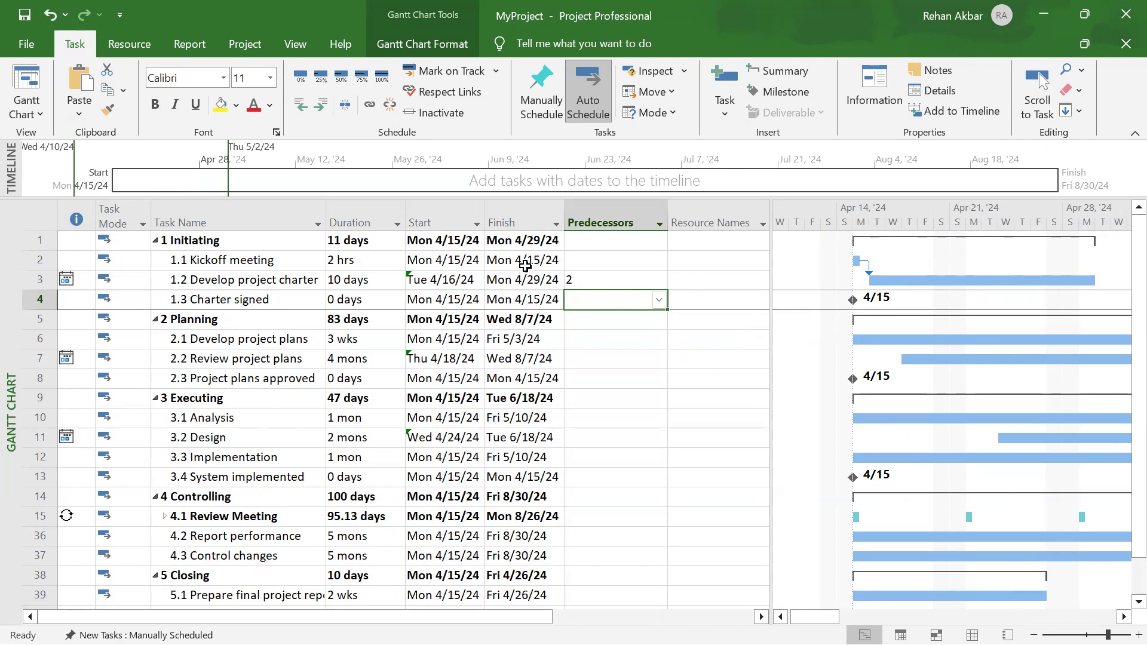
mouse_move(466, 282)
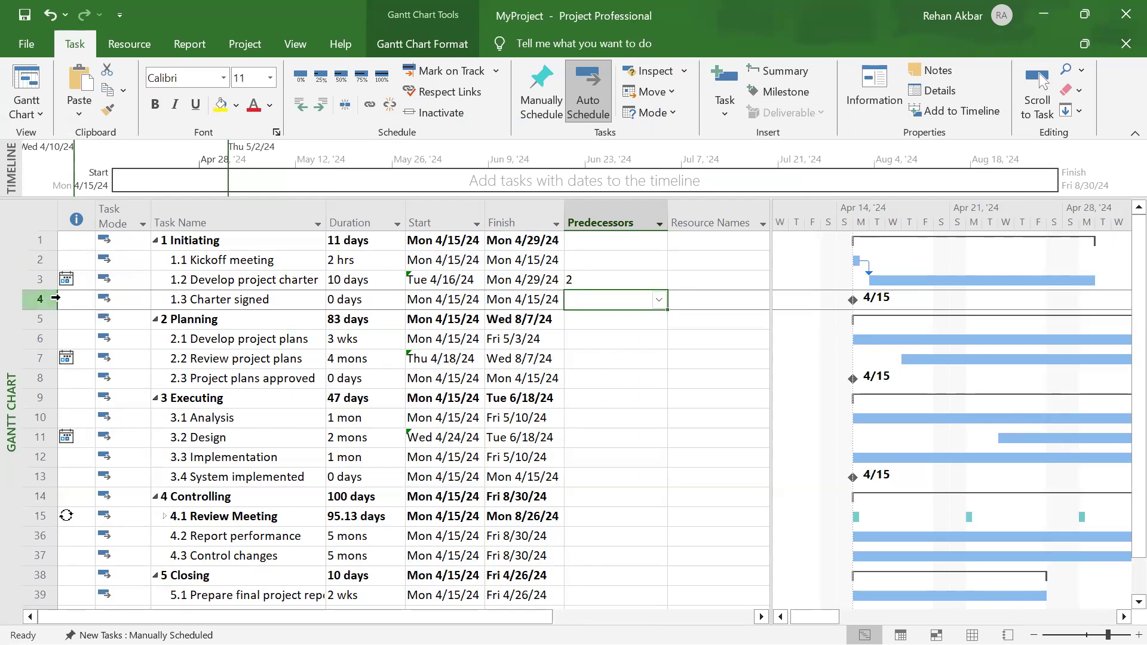
type("3")
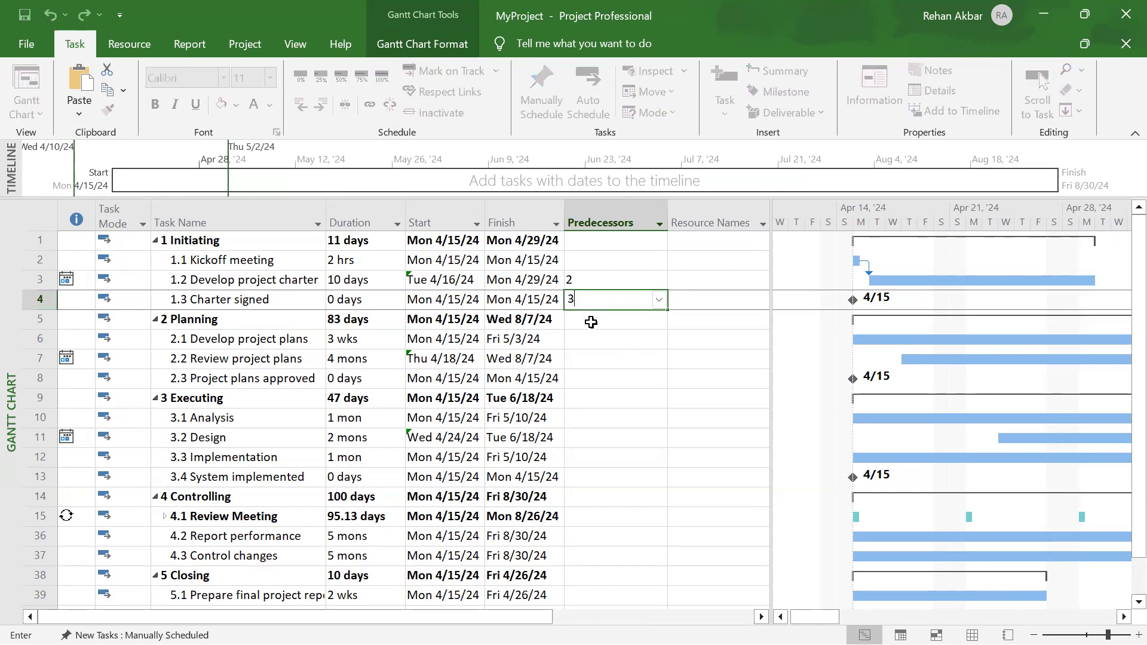
key("Return")
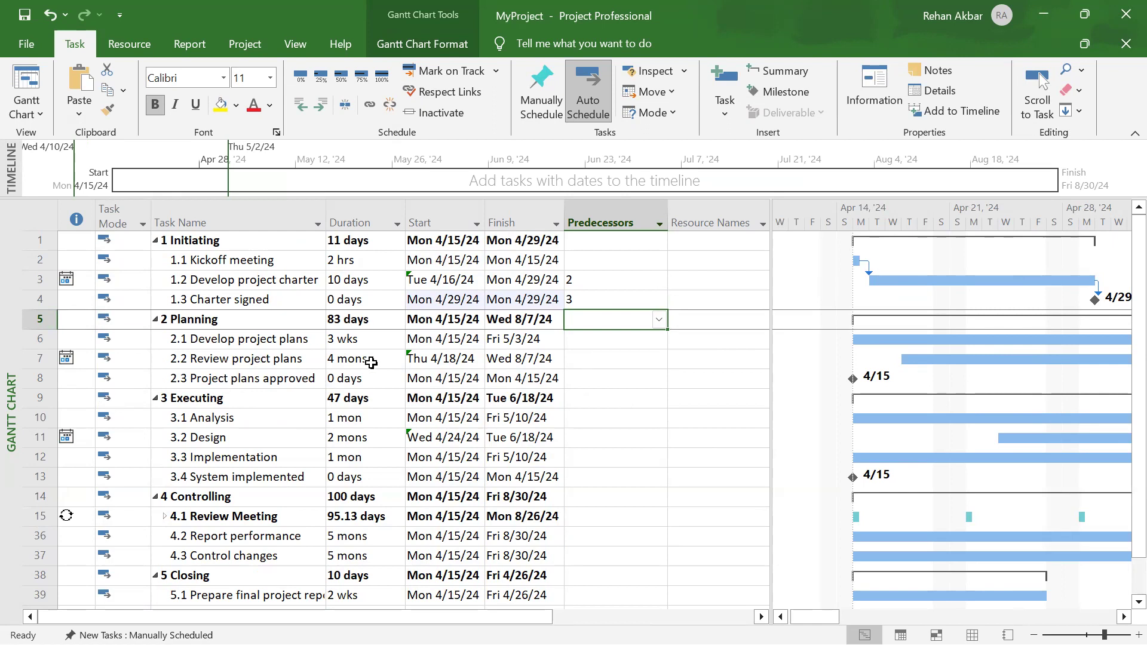
Make Develop project plans (task 6) the predecessor of Review project plans
left_click(637, 362)
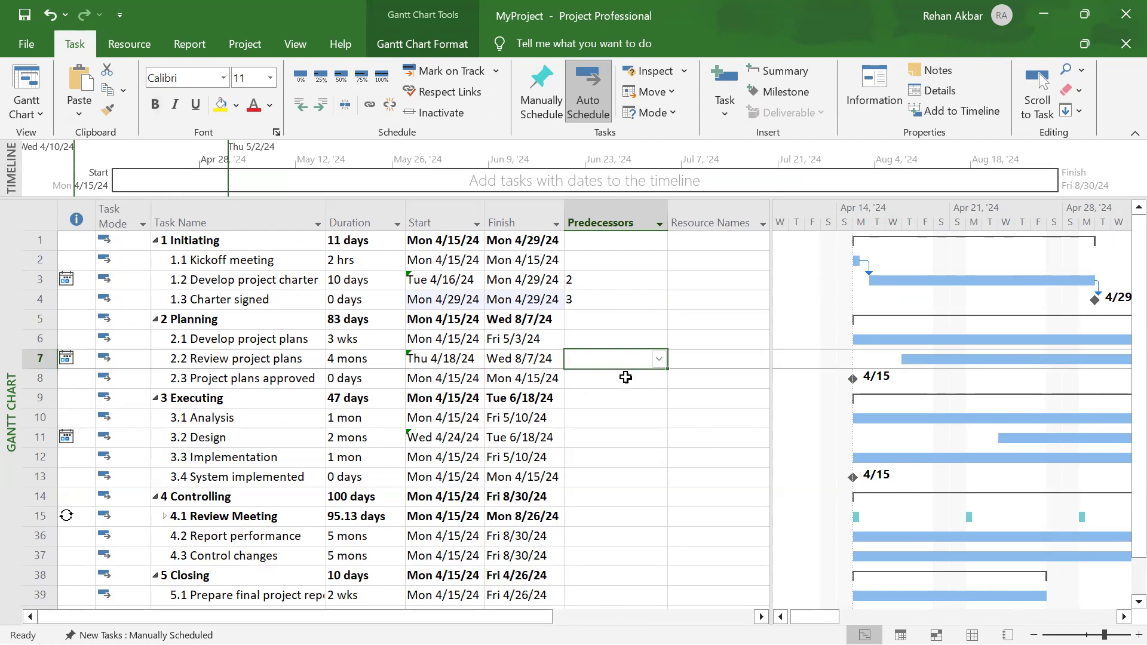
type("6")
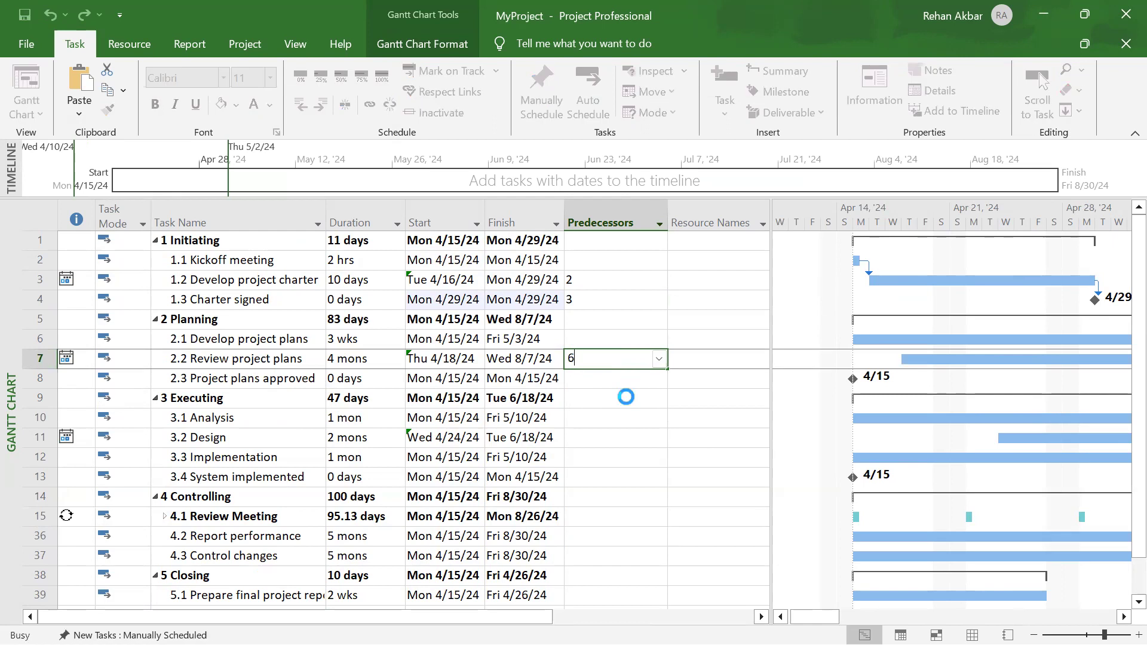
key("Return")
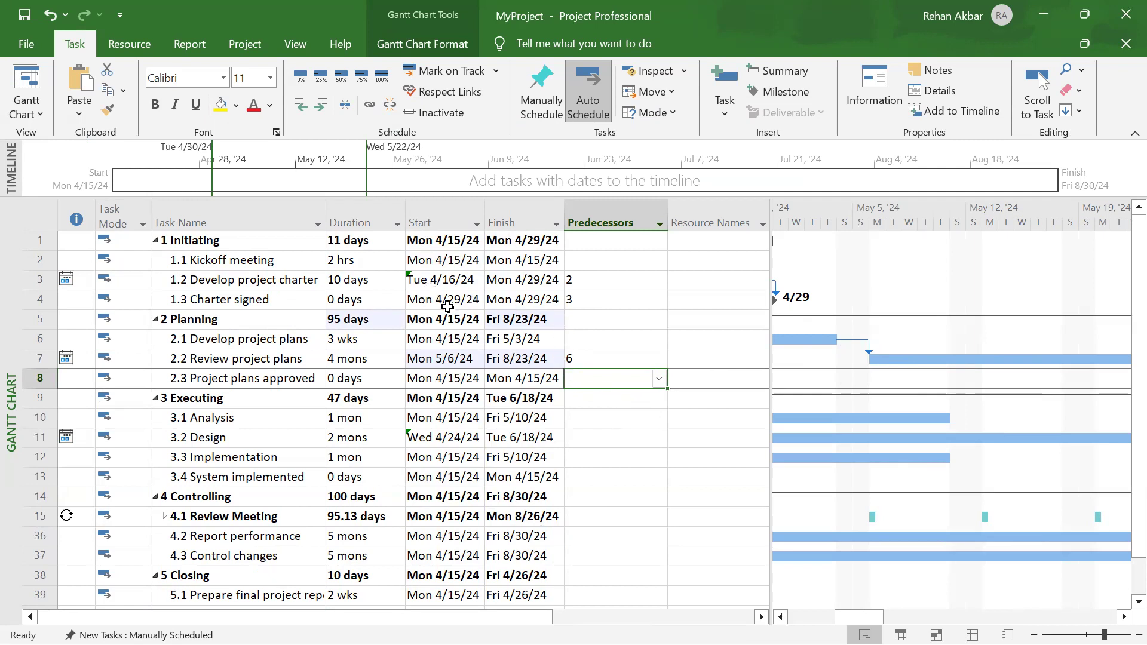
Examine the predecessor link type and lag in the task information of Charter signed, and close it without changes
left_click(621, 300)
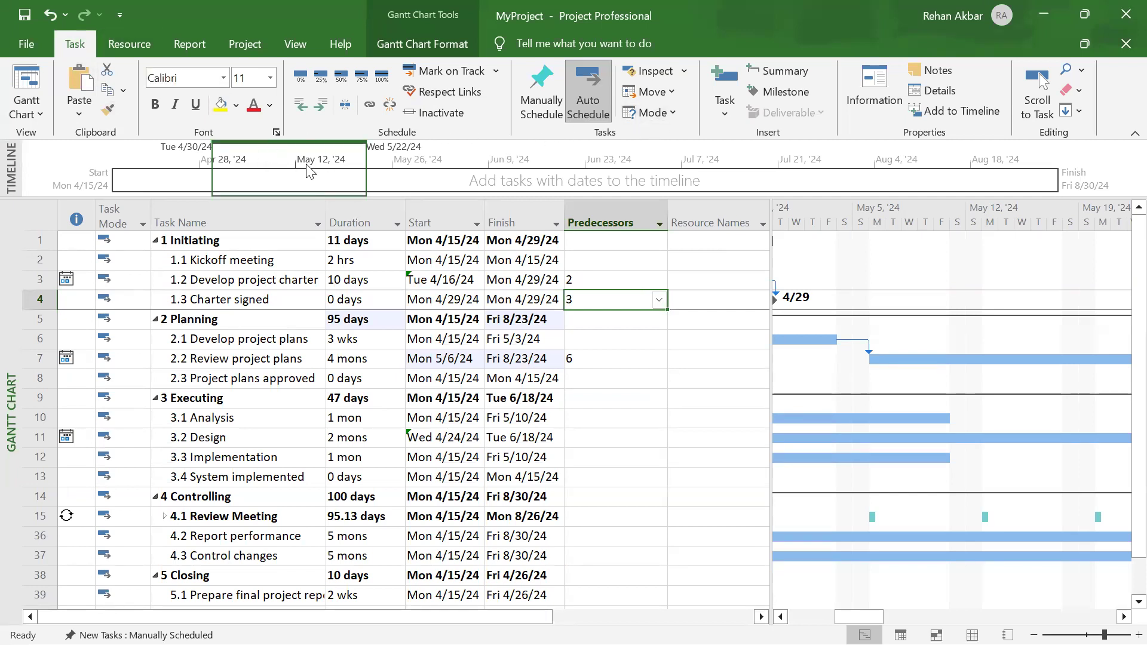
left_click(874, 97)
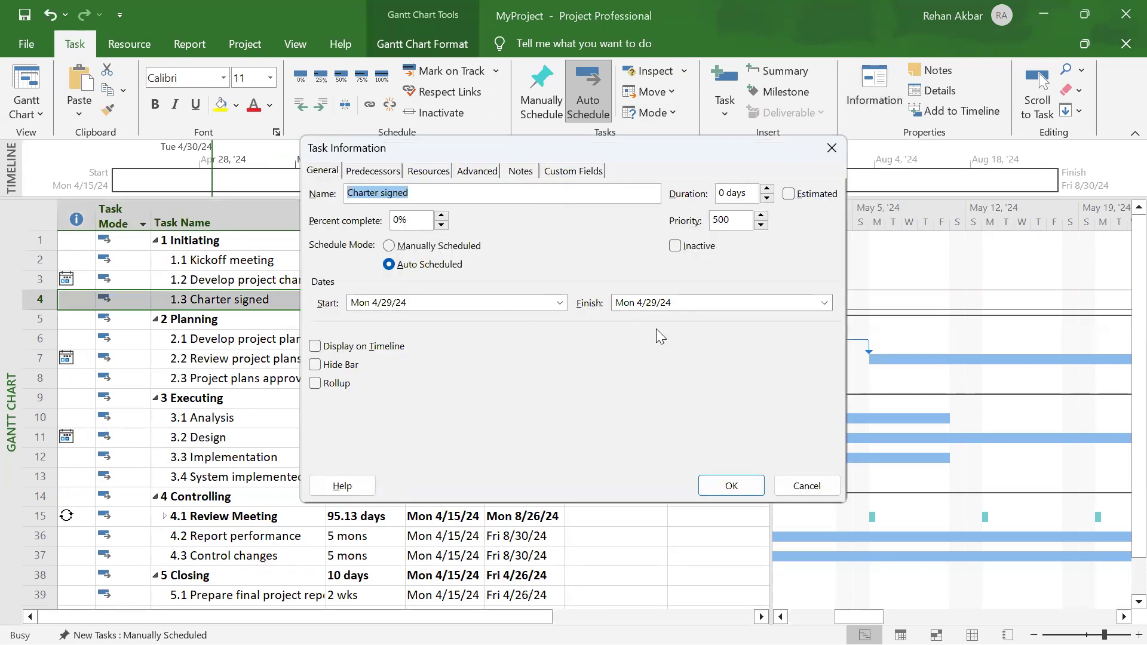
left_click(807, 486)
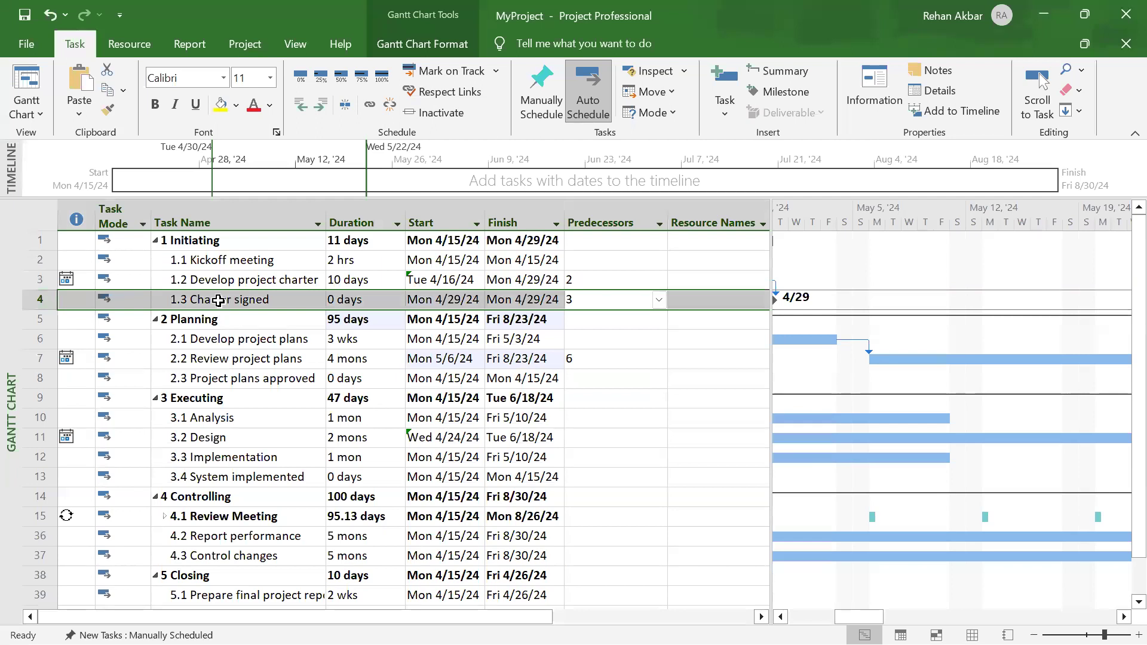
right_click(219, 300)
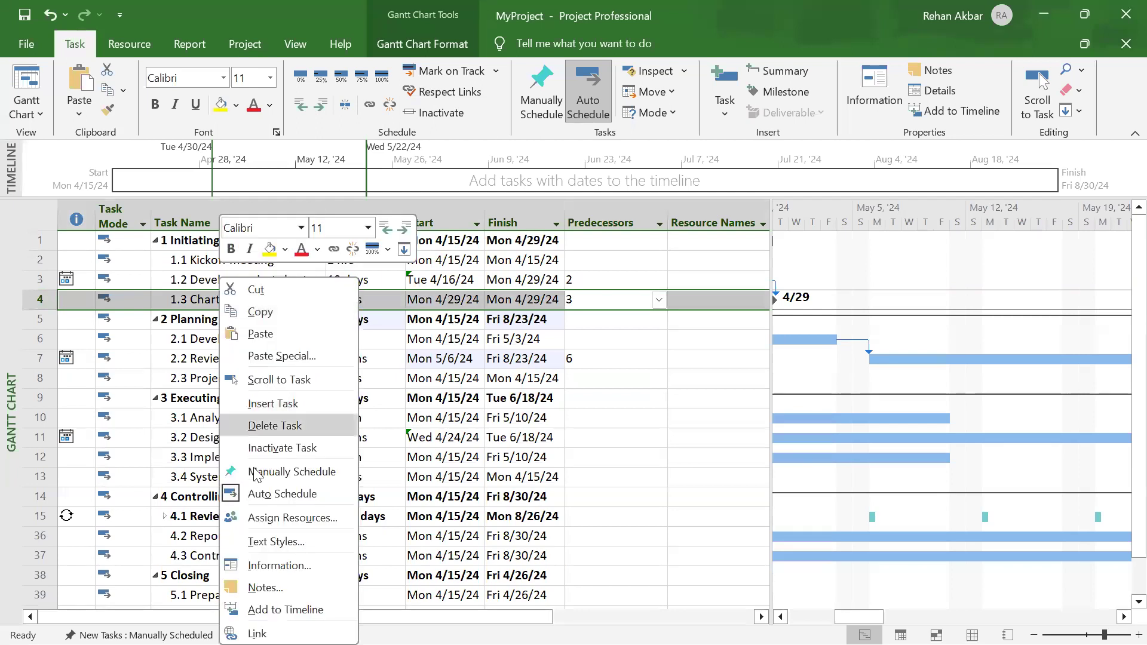
left_click(263, 563)
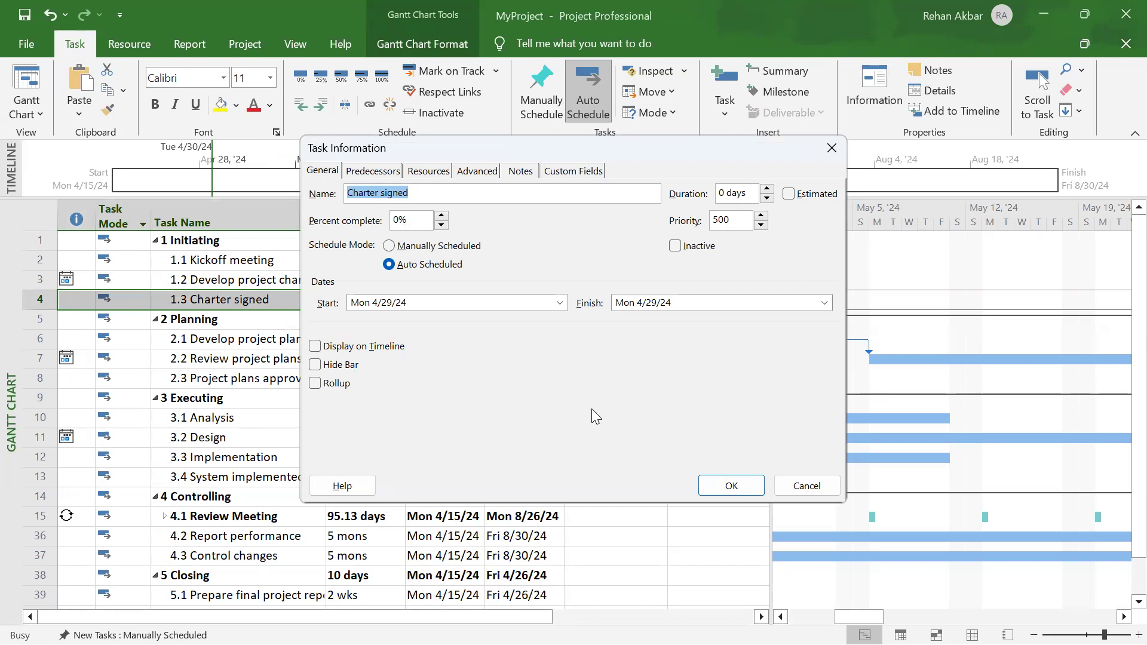
left_click(374, 171)
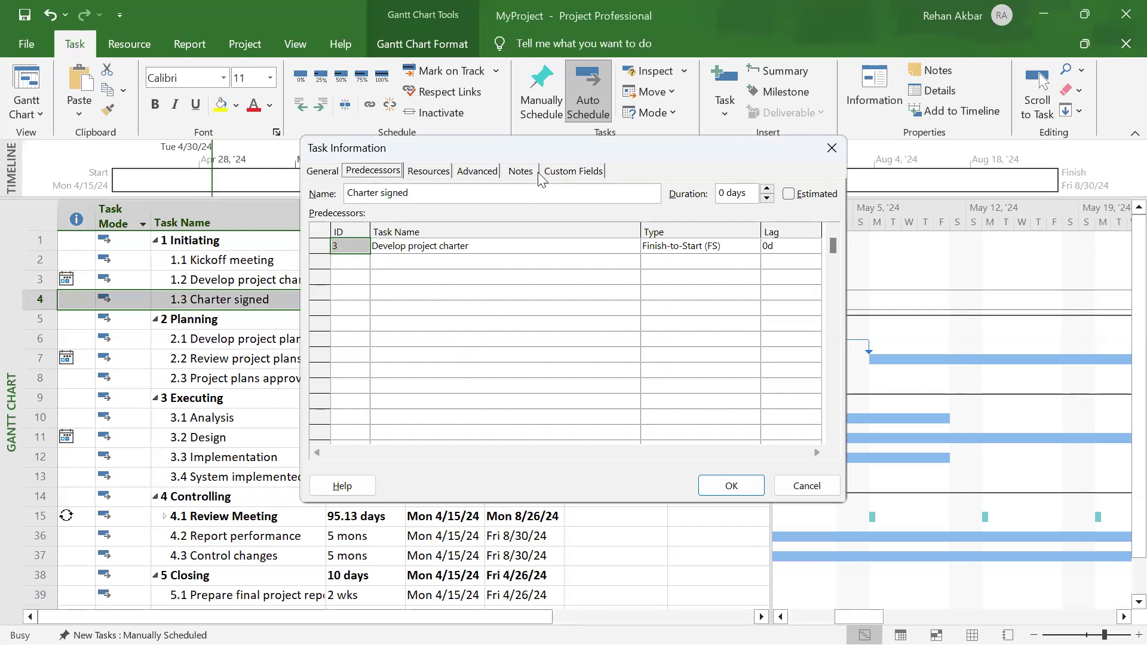
left_click_drag(540, 144, 492, 146)
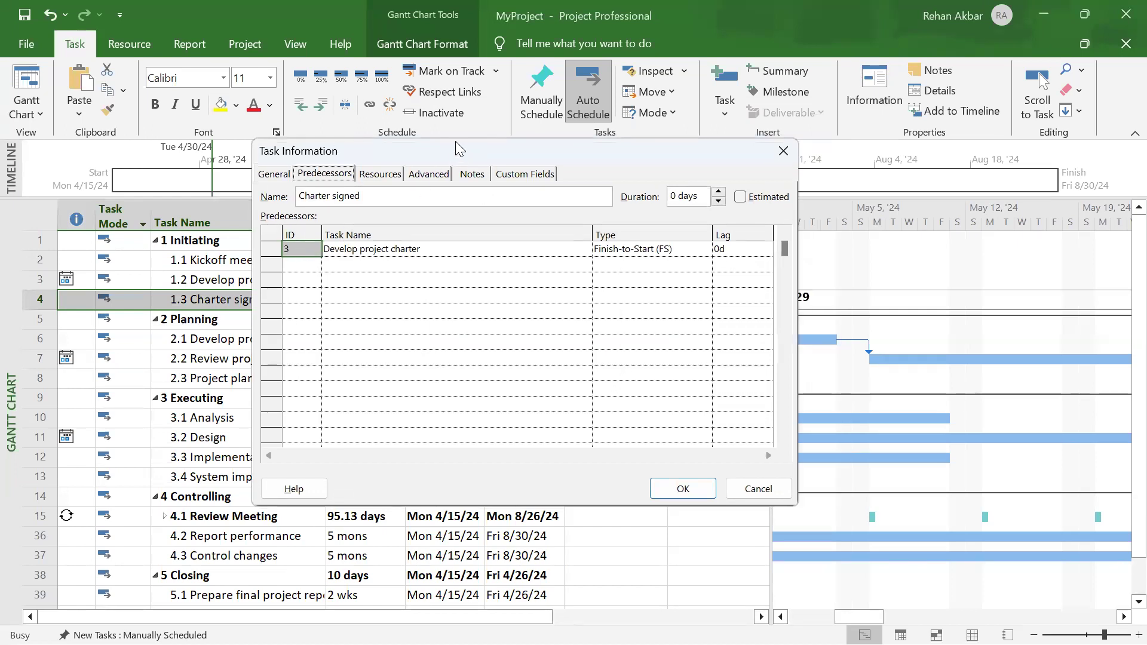
left_click_drag(459, 148, 495, 165)
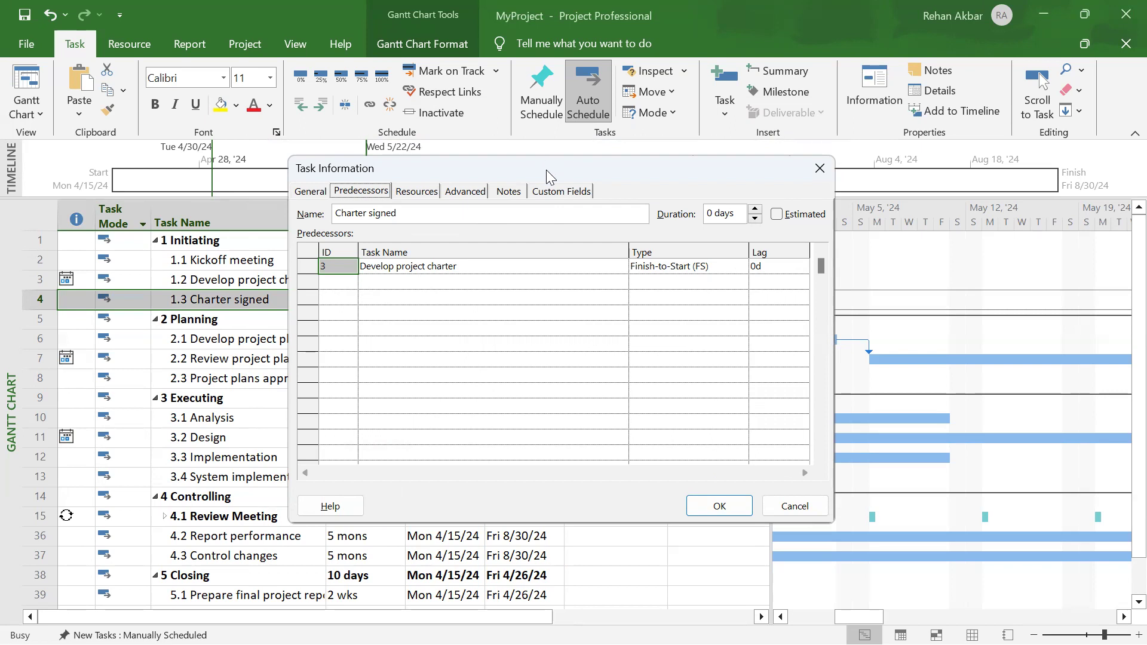
left_click_drag(548, 175, 500, 342)
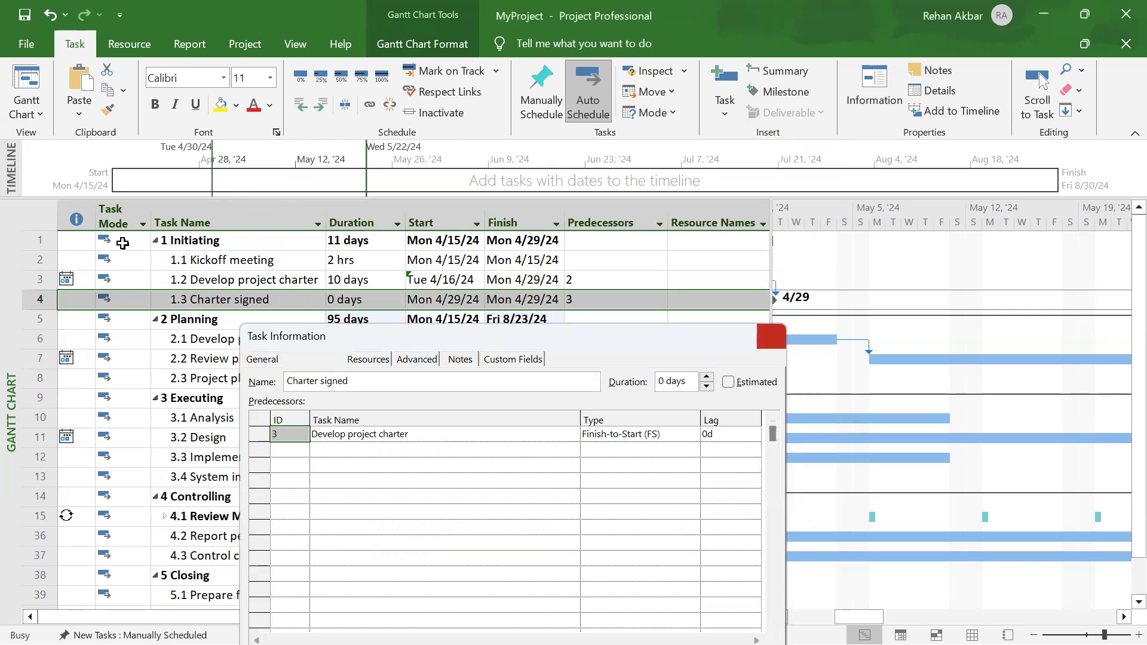
key("Escape")
Set a 2-day lag on the Finish-to-Start link from Kickoff meeting to Develop project charter
left_click(296, 281)
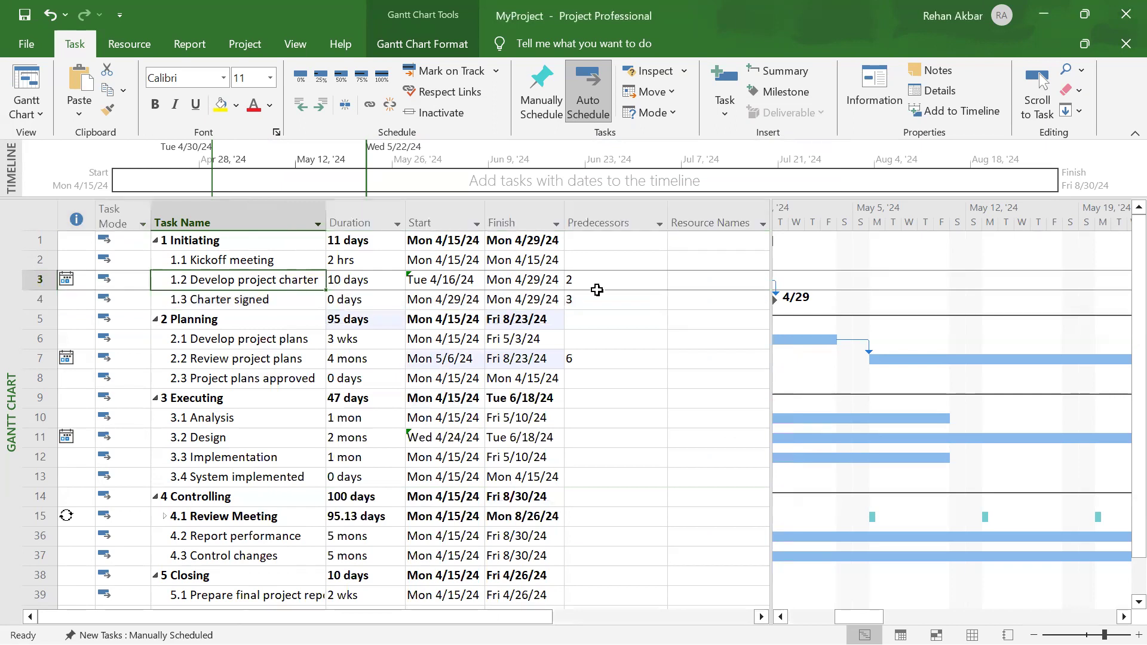
left_click(598, 280)
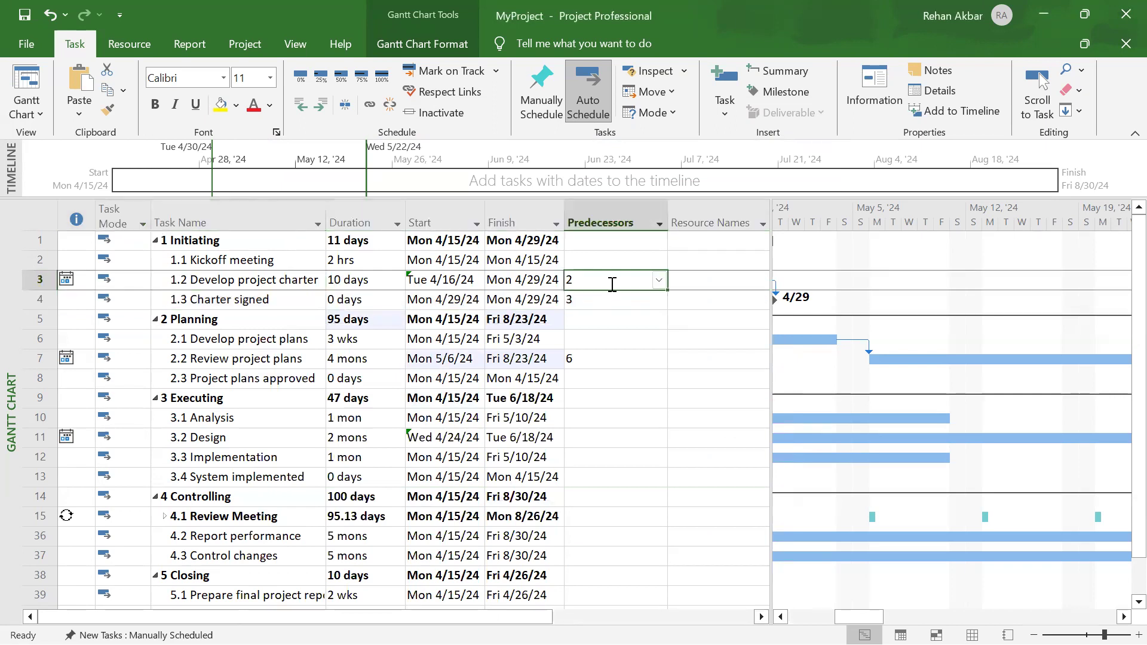
right_click(263, 281)
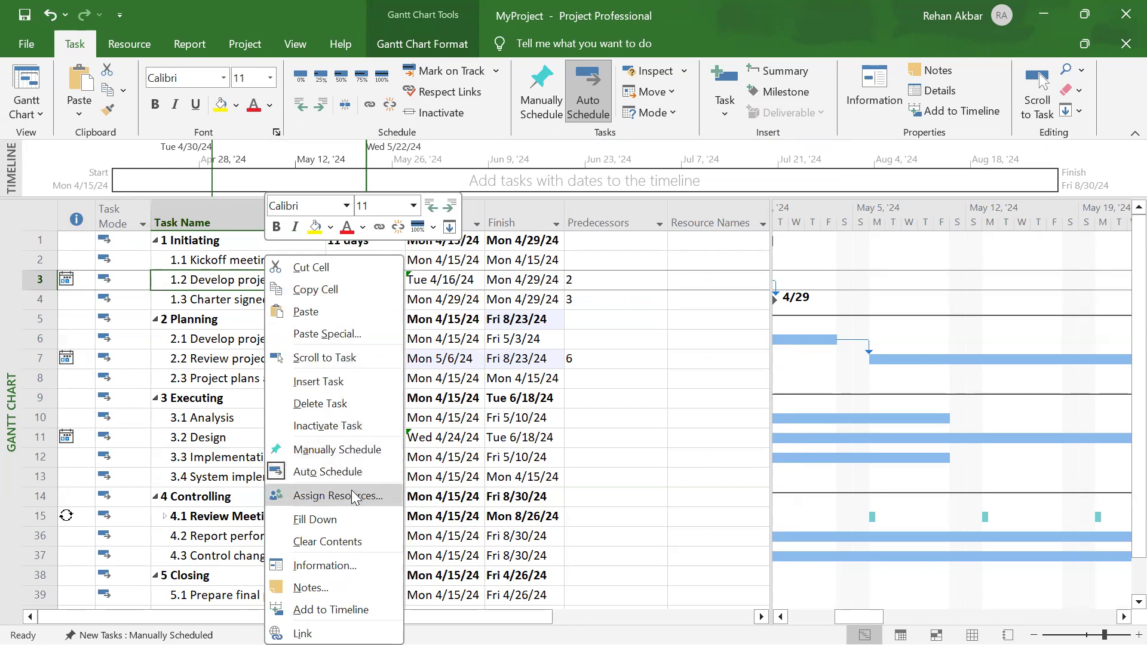
left_click(326, 566)
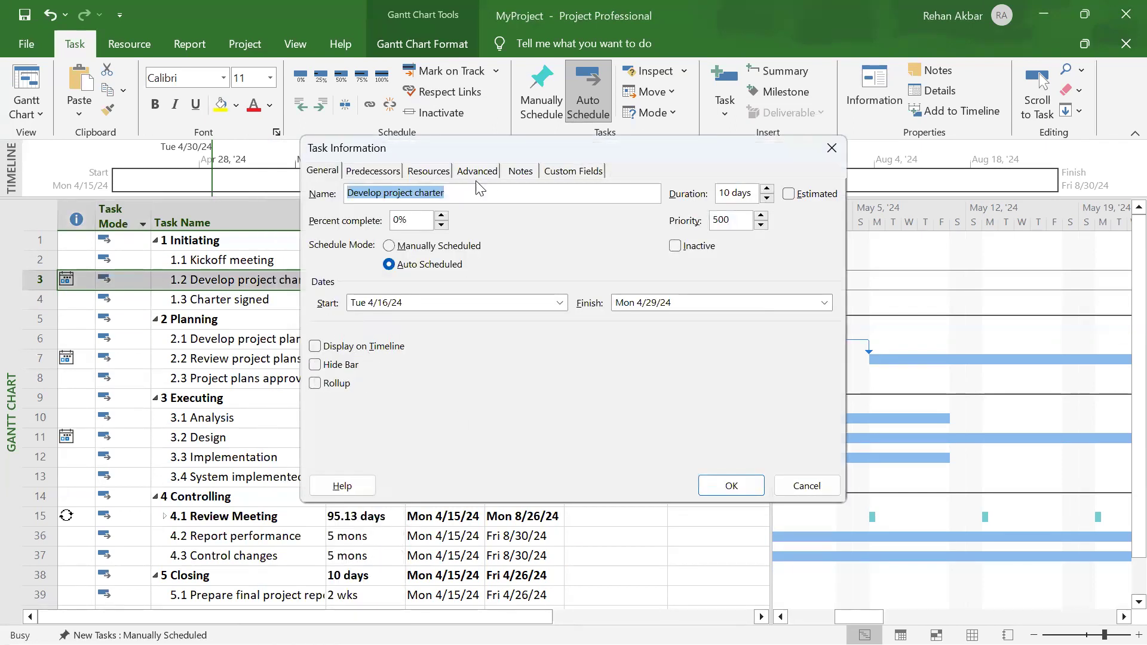
left_click(383, 174)
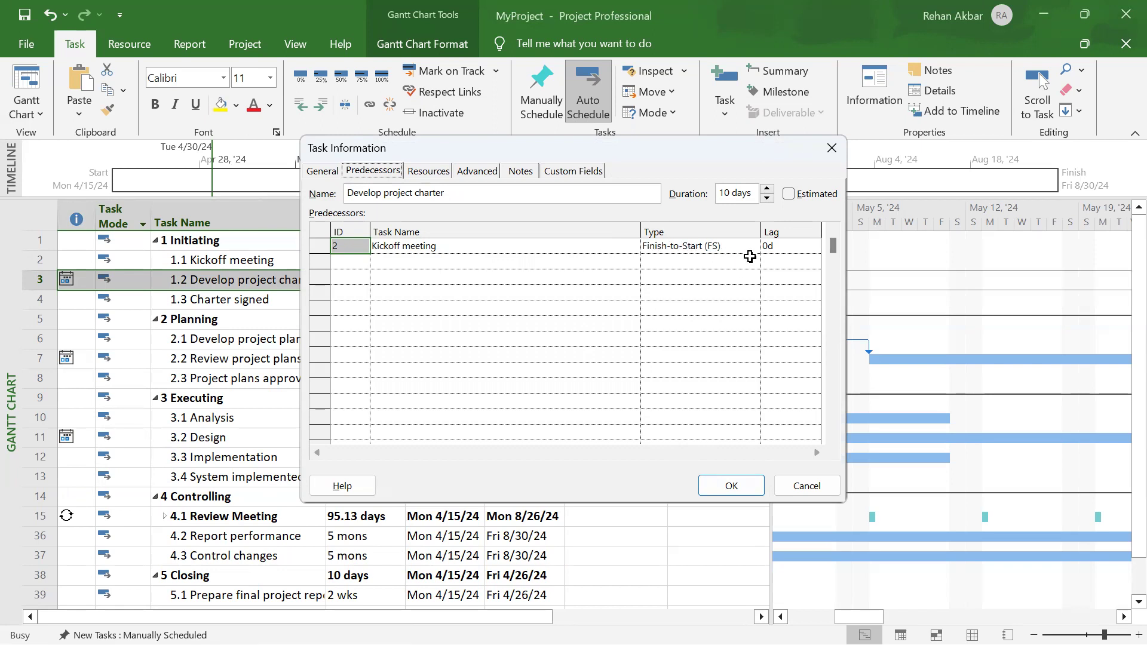
left_click(792, 245)
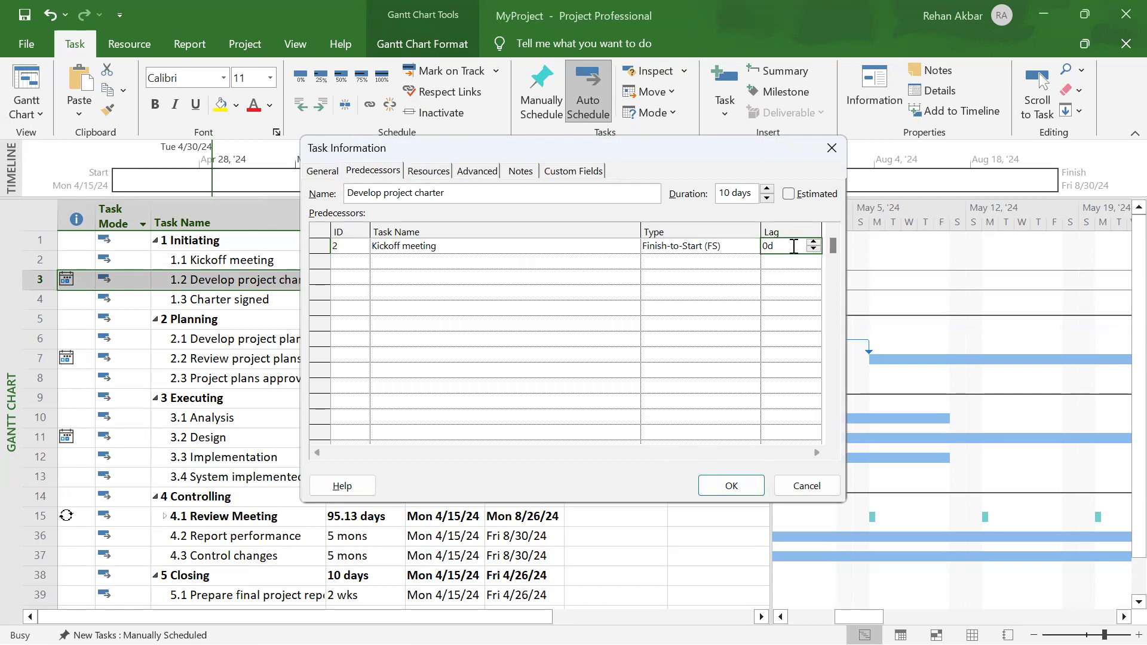
left_click(812, 242)
left_click(730, 487)
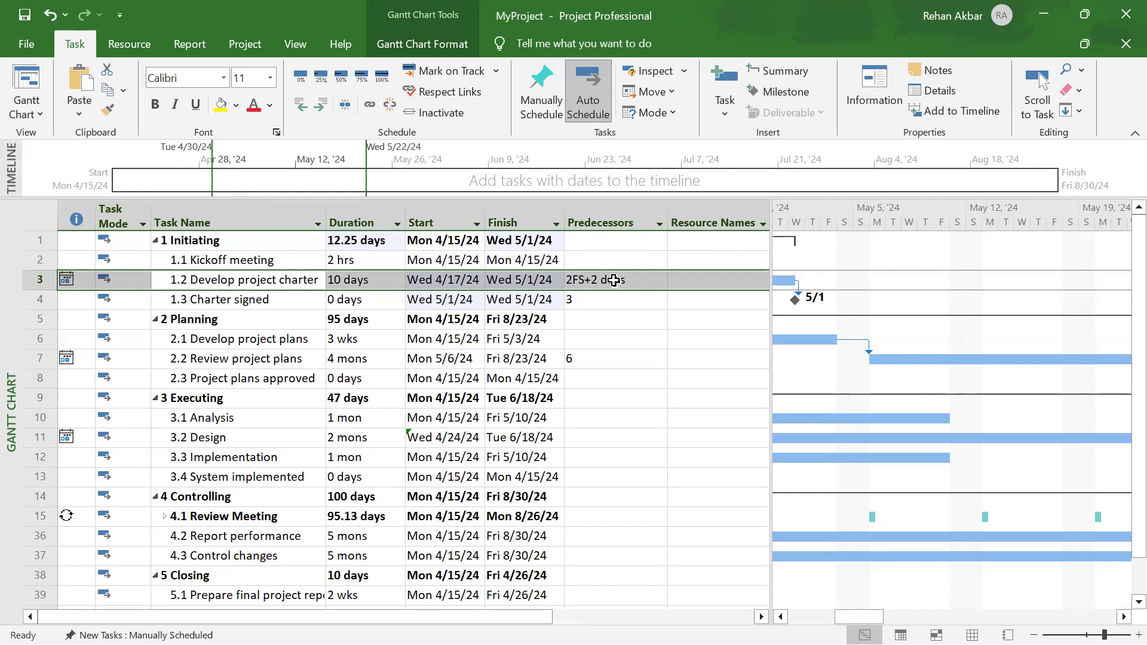
Widen the task table and assign a different team member by first name as resource to Develop project charter and to Charter signed
scroll(866, 556, "left", 3)
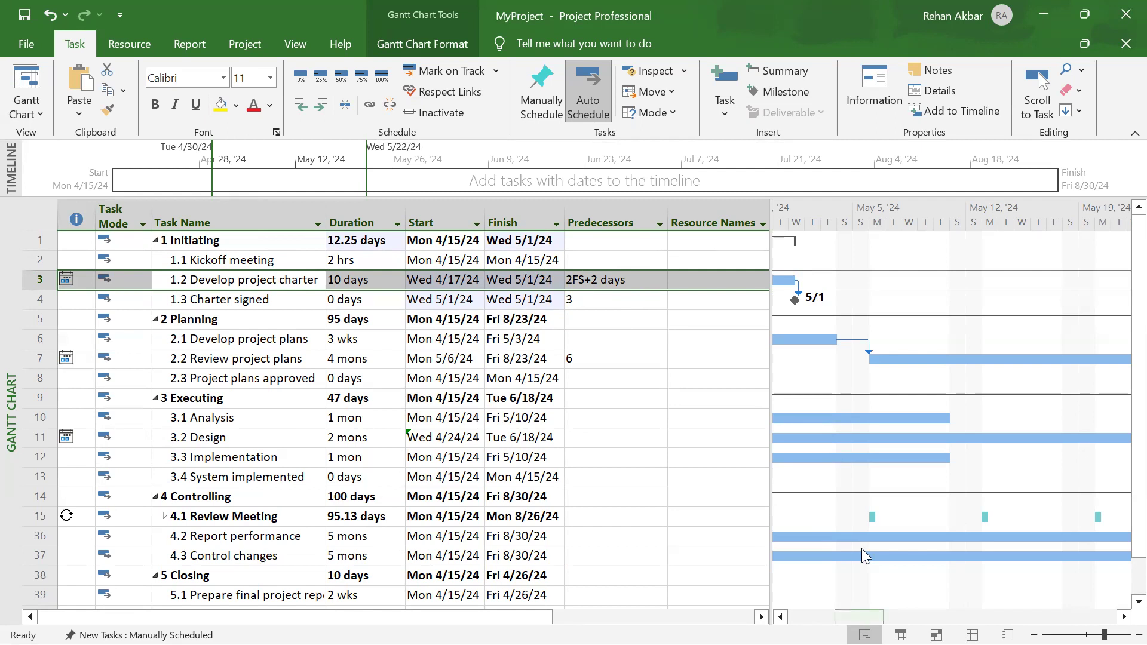
scroll(862, 549, "left", 3)
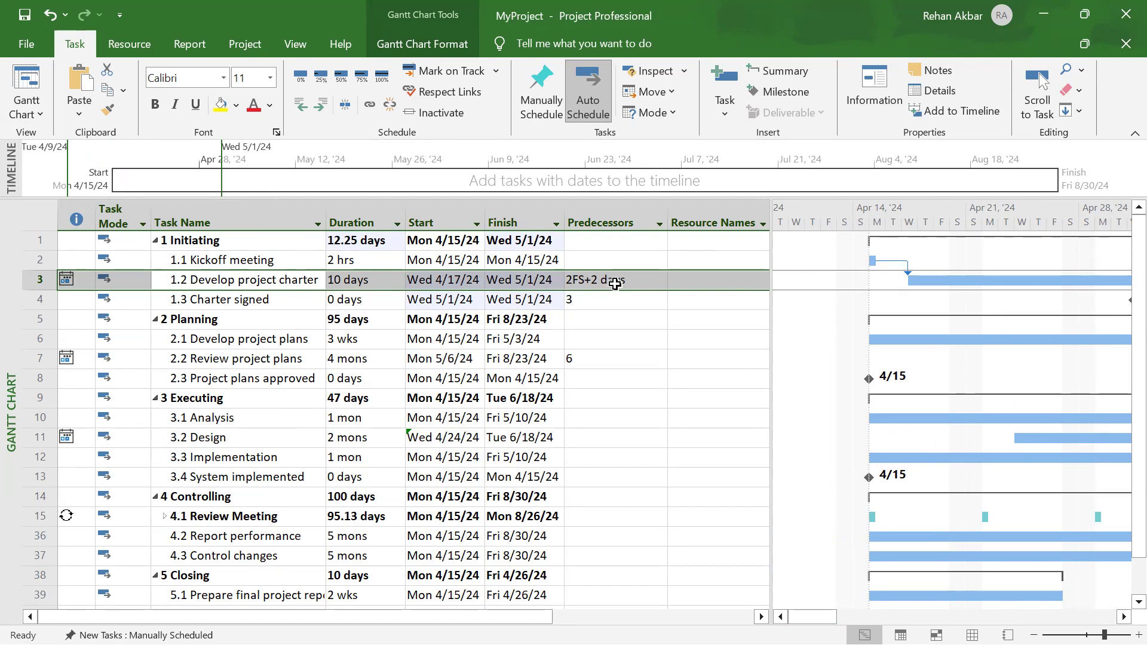
left_click_drag(771, 260, 819, 262)
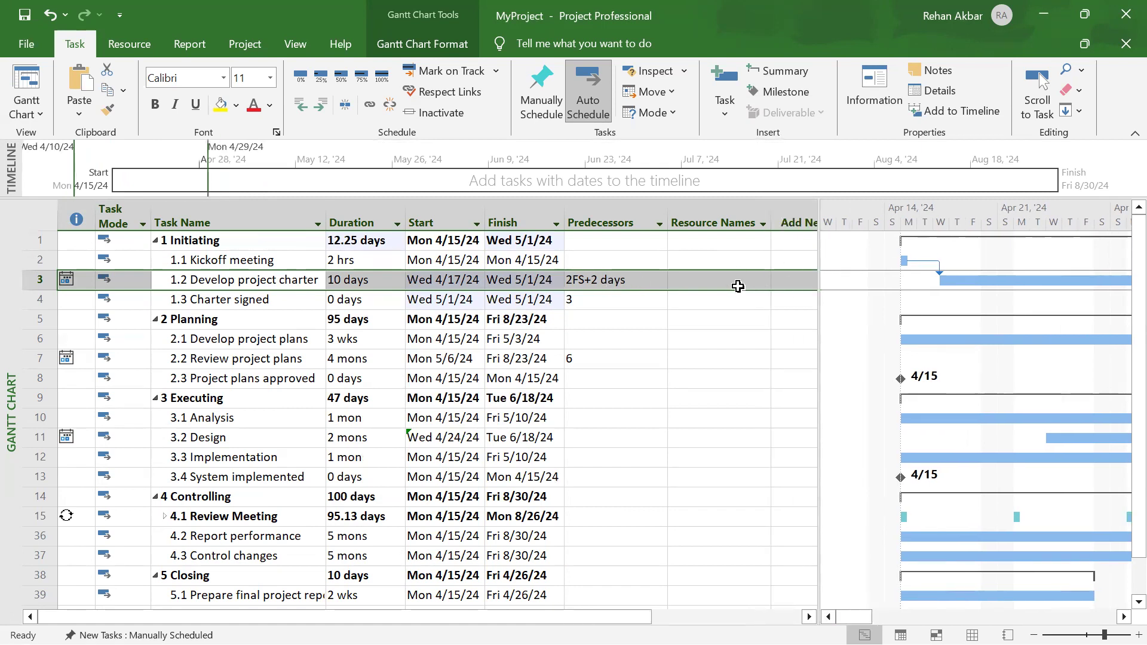
left_click(738, 285)
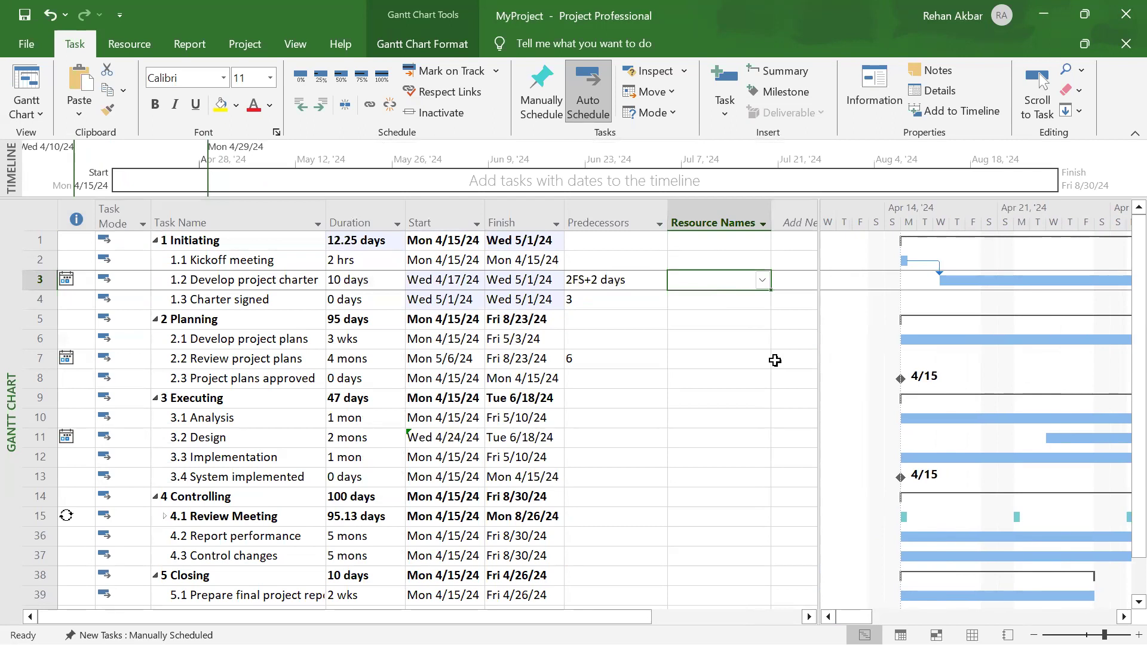
type("John")
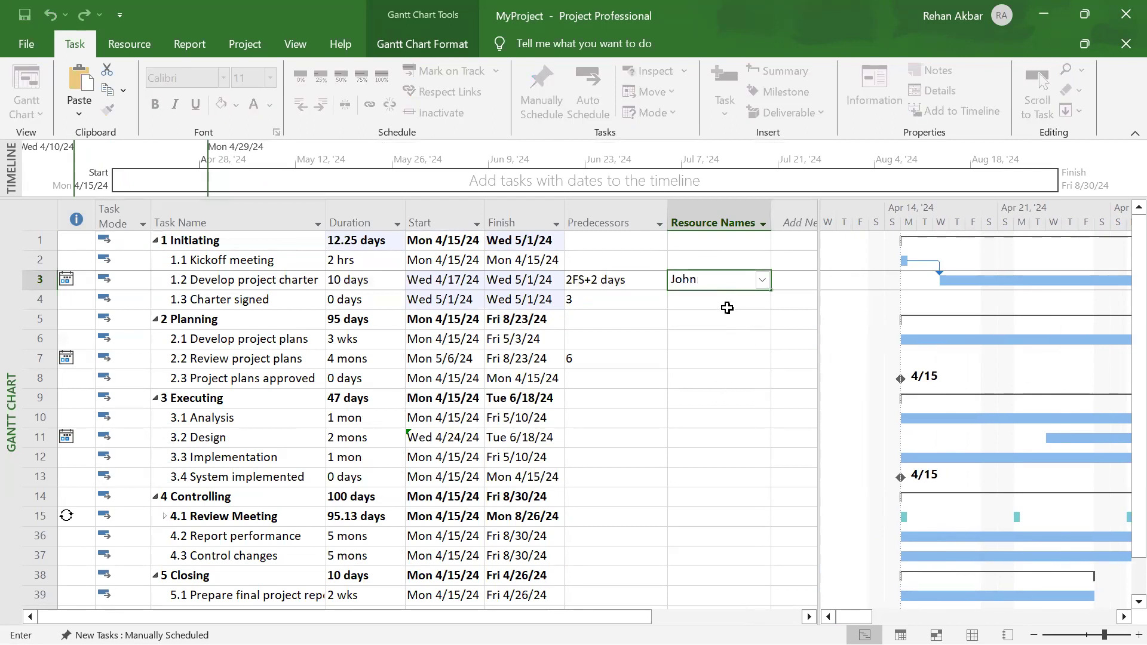
left_click(696, 297)
type("Michael")
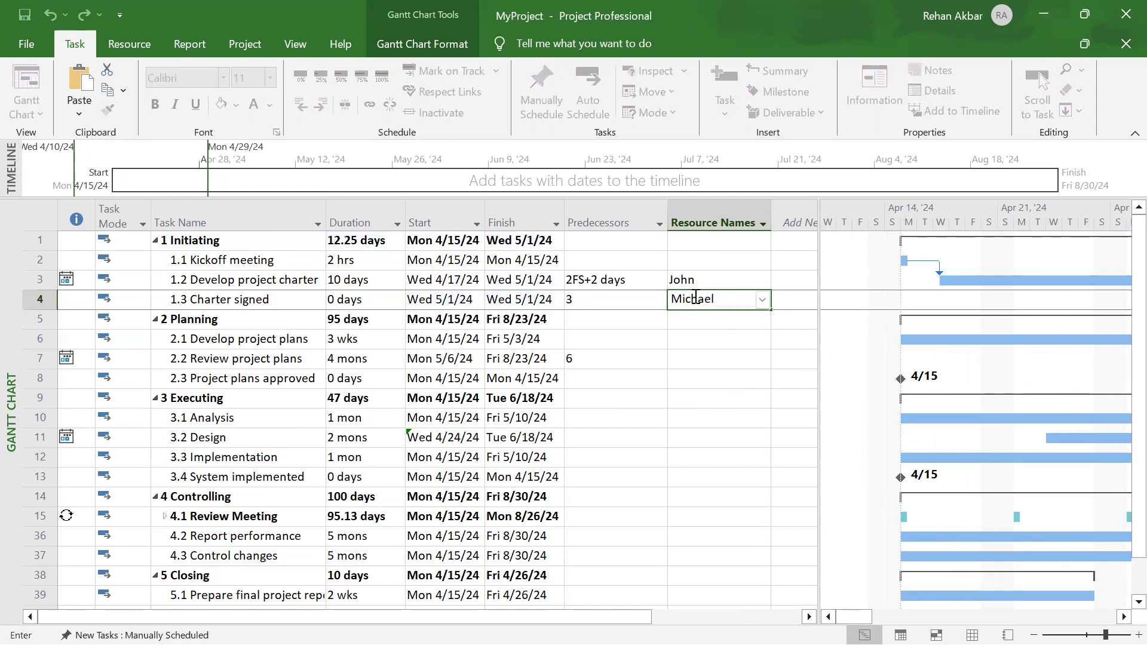
left_click(662, 411)
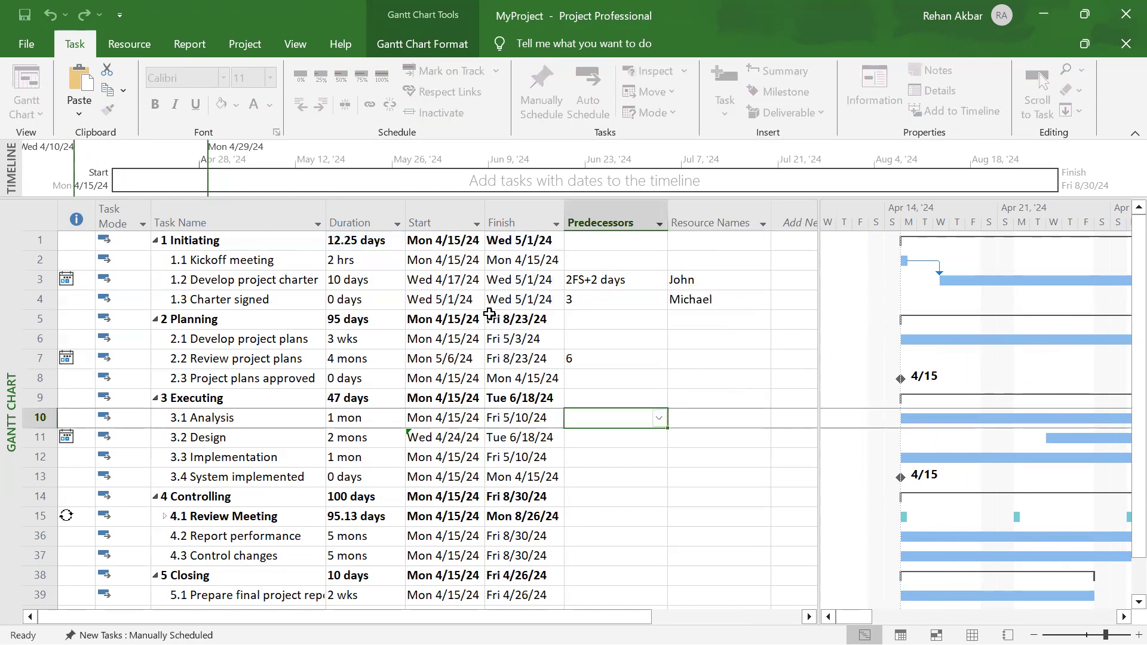
Assign a new team member by first name as the resource of Develop project plans
left_click(720, 341)
left_click(763, 339)
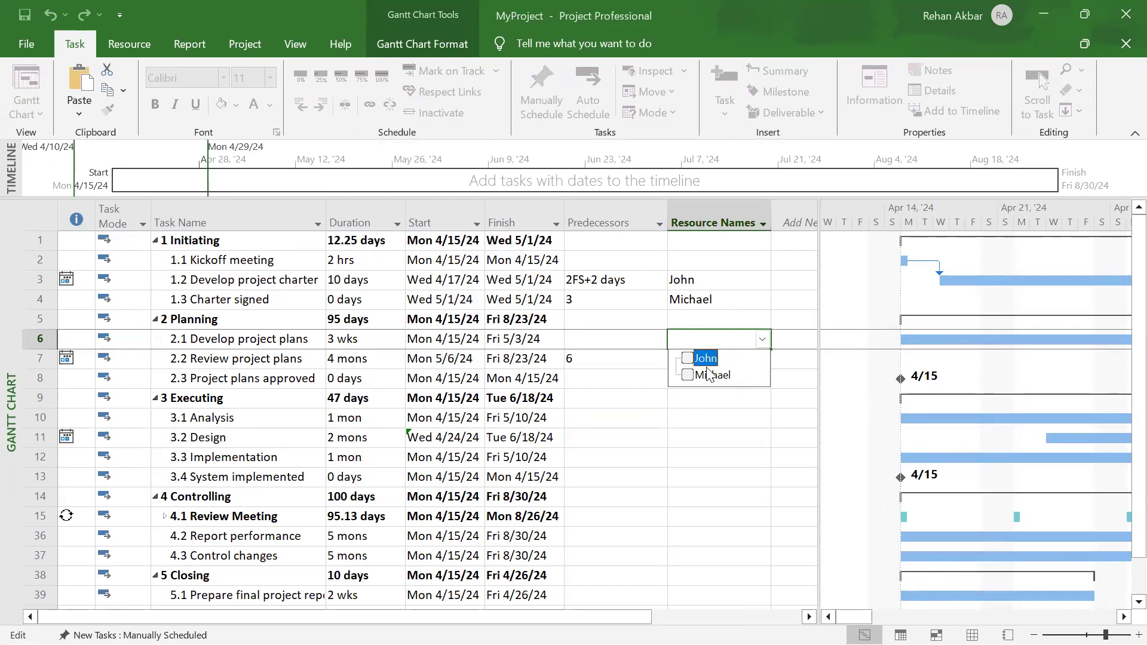
key("Escape")
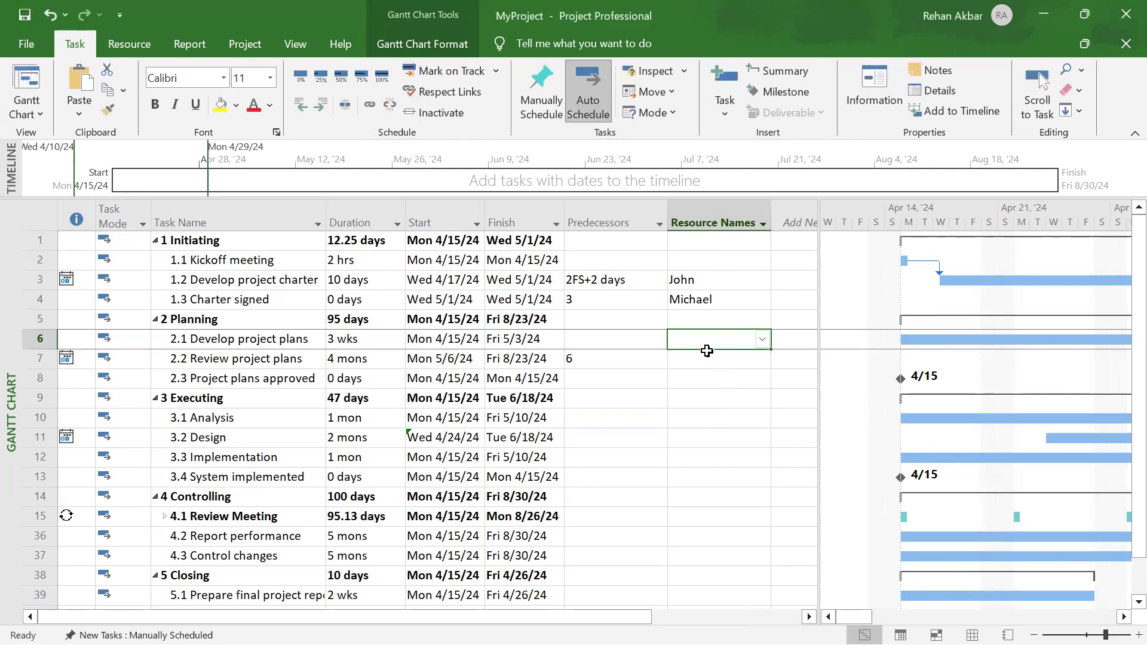
type("Sira")
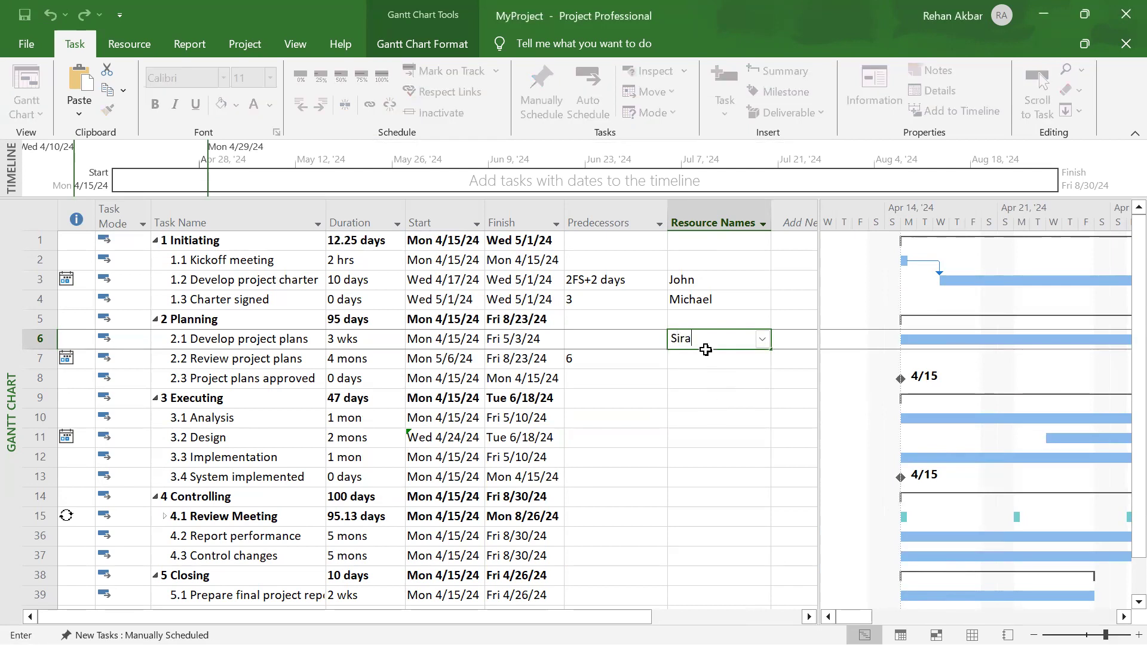
left_click(735, 434)
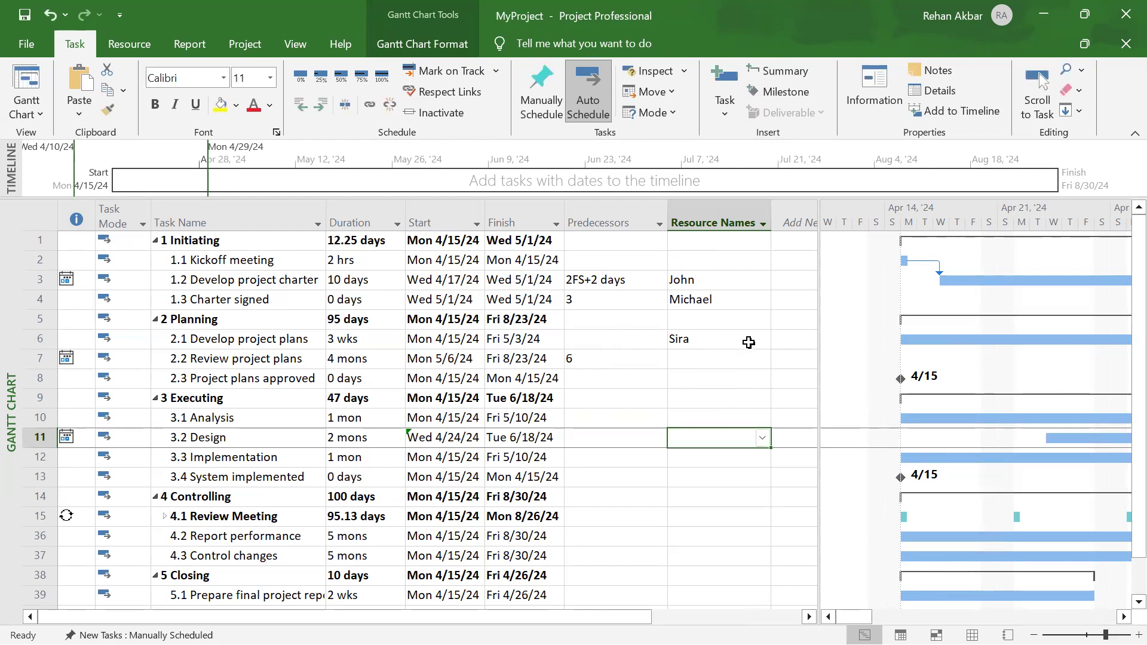
Assign another new team member as the resource of Review project plans through its task information
left_click(741, 359)
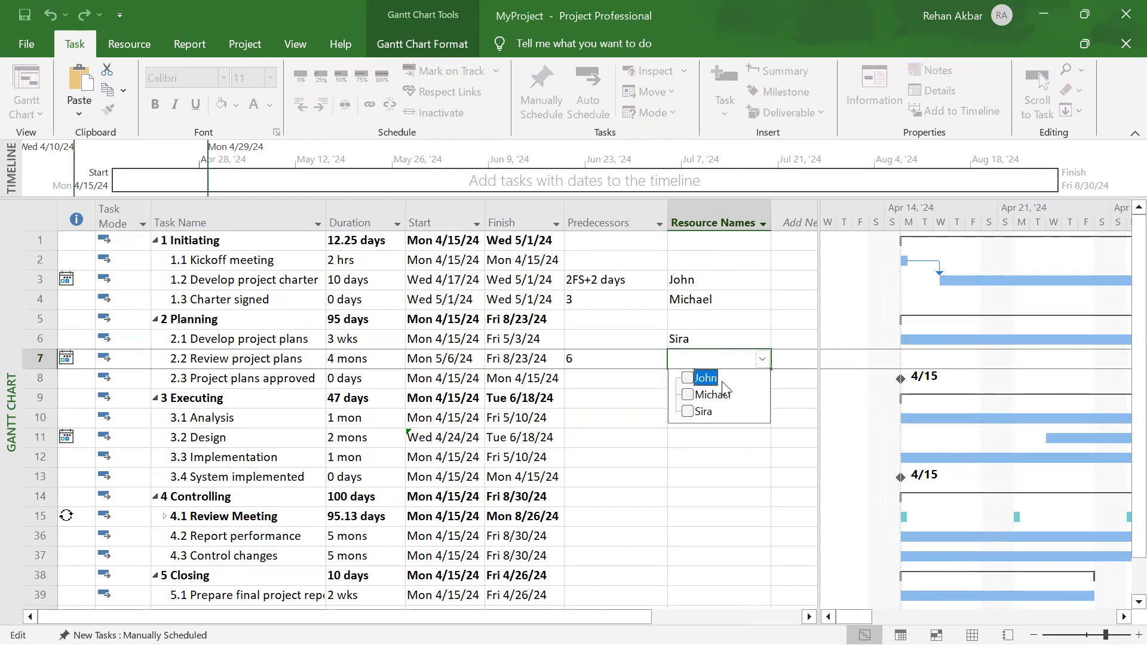
key("Escape")
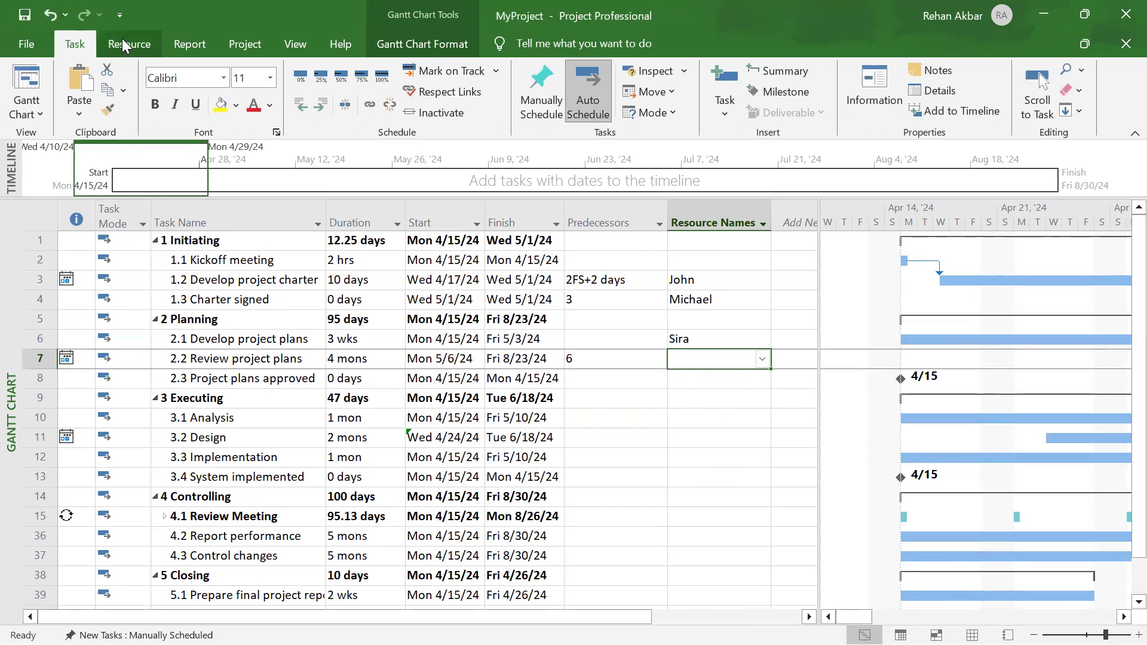
right_click(200, 359)
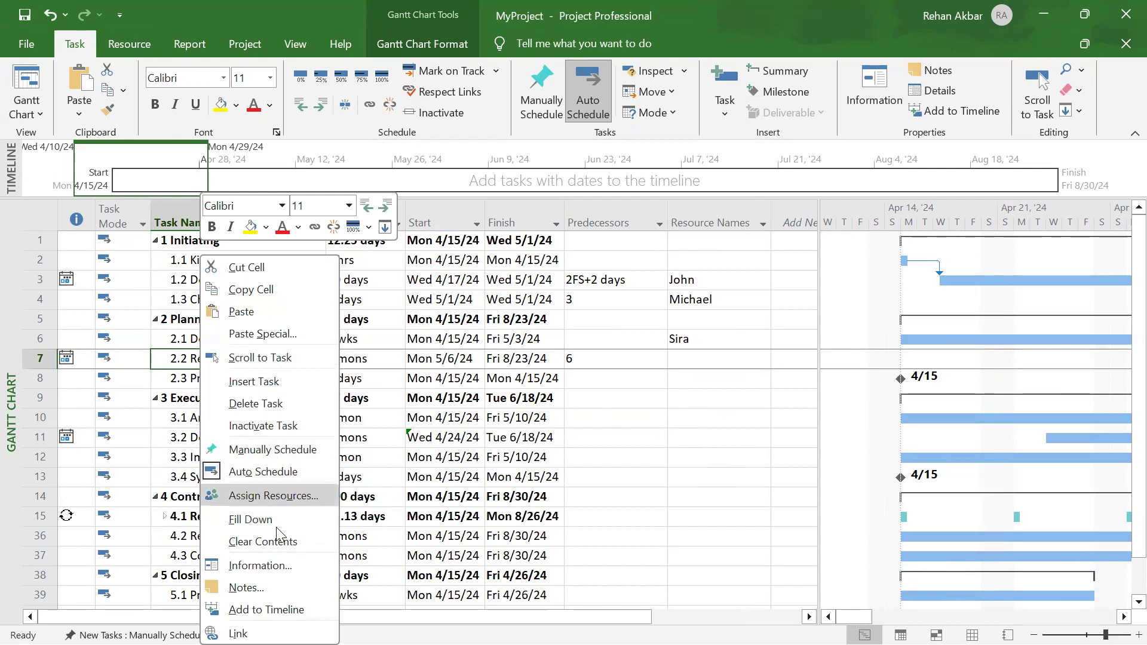
left_click(268, 570)
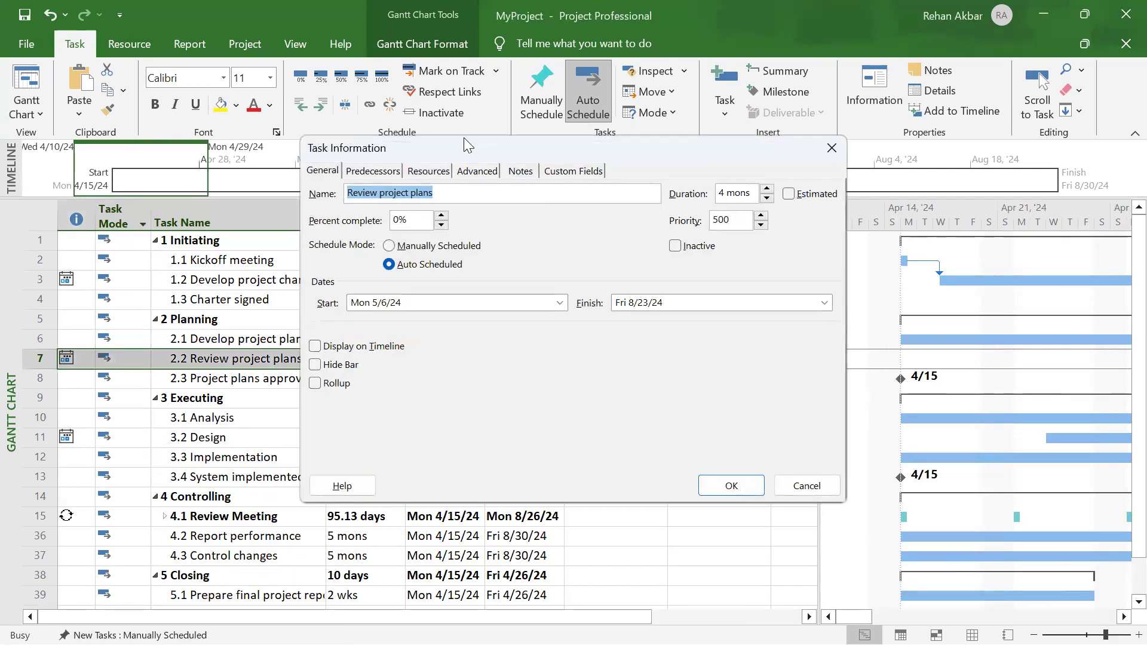
left_click(429, 171)
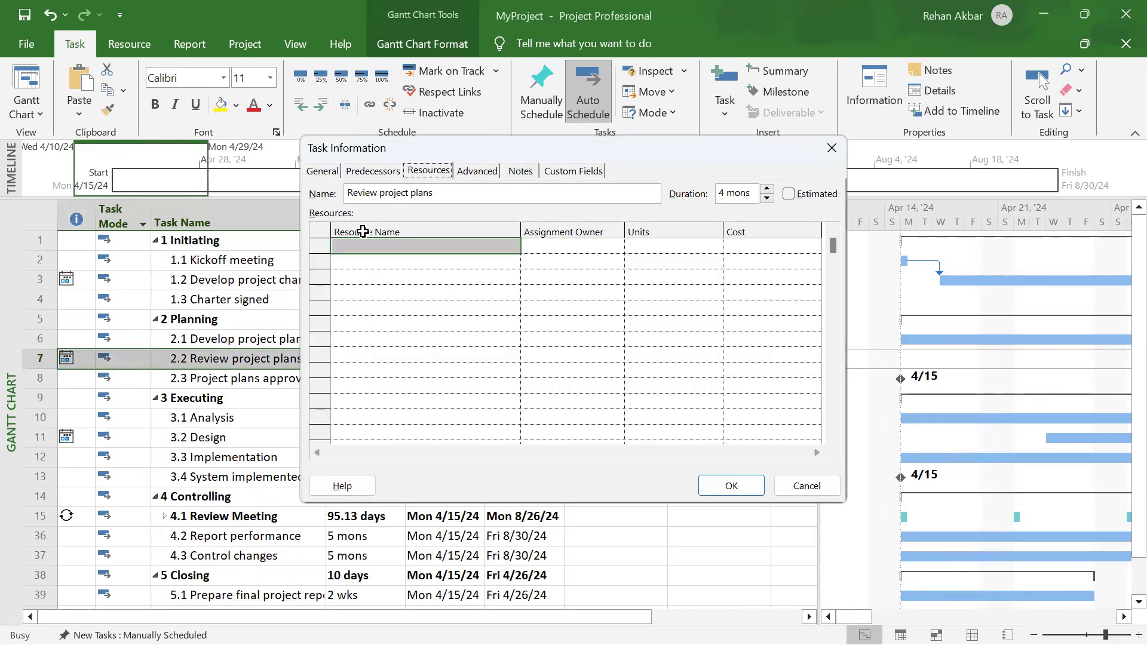
left_click(379, 246)
left_click(513, 246)
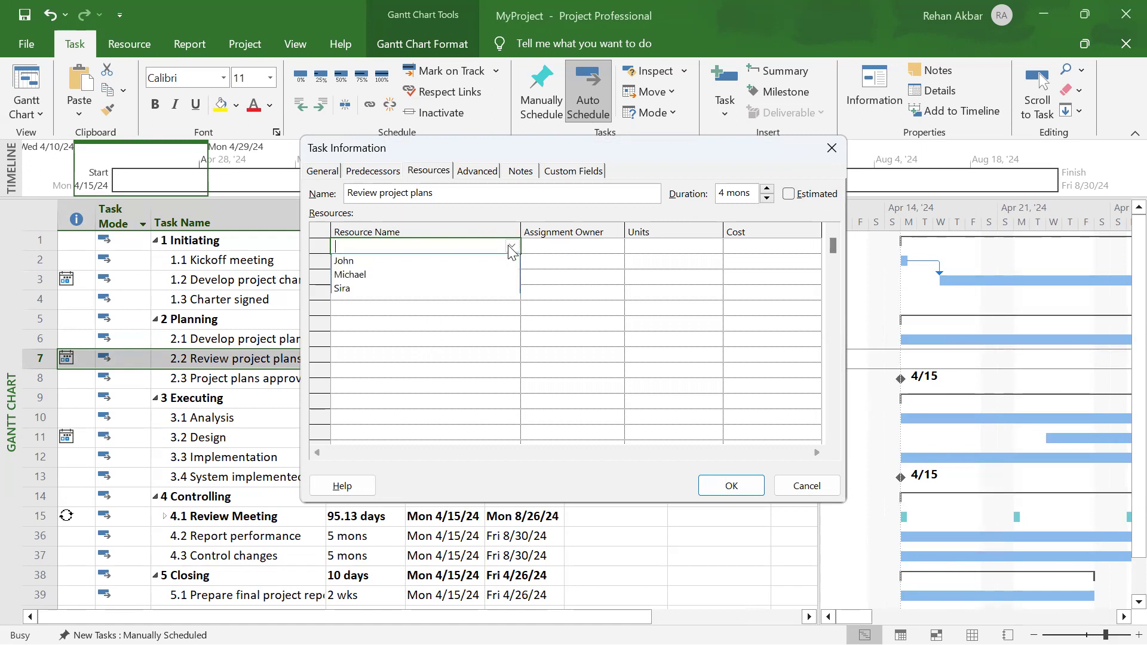
left_click(512, 246)
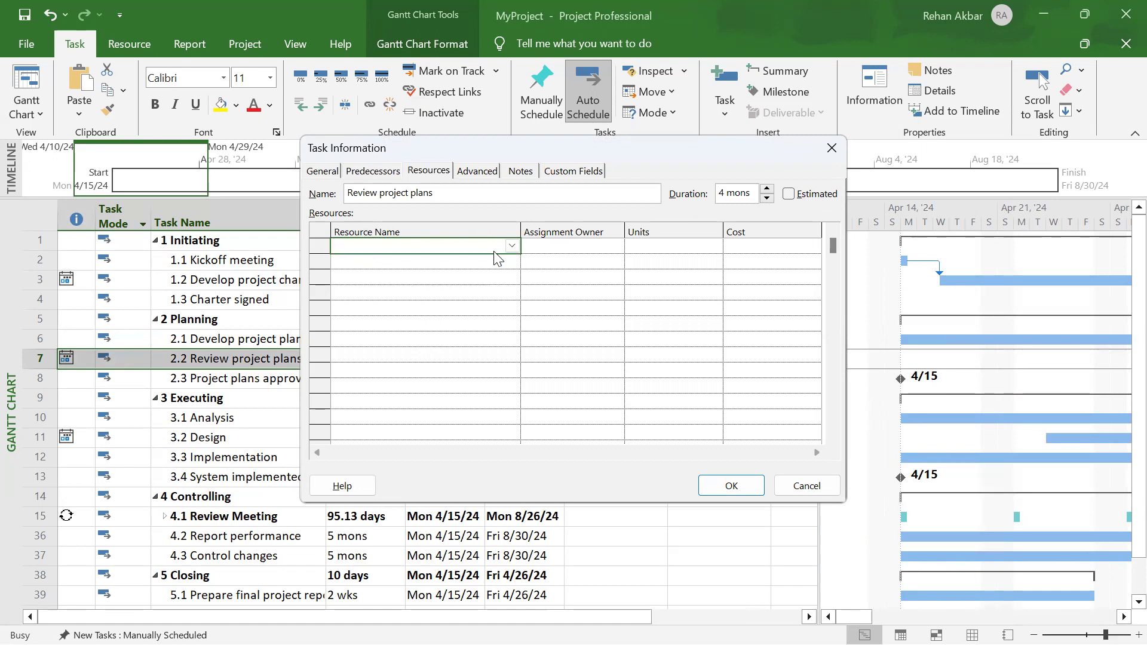
type("Mike")
left_click(730, 484)
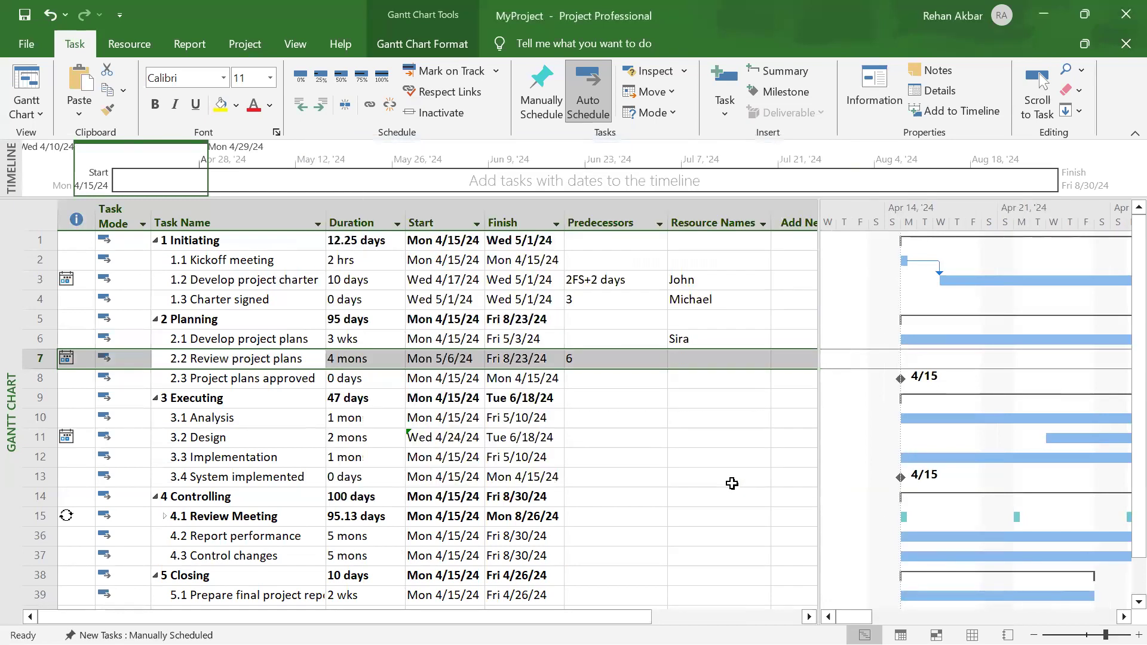
Check which resources are selected for Review project plans in its resource list
left_click(718, 359)
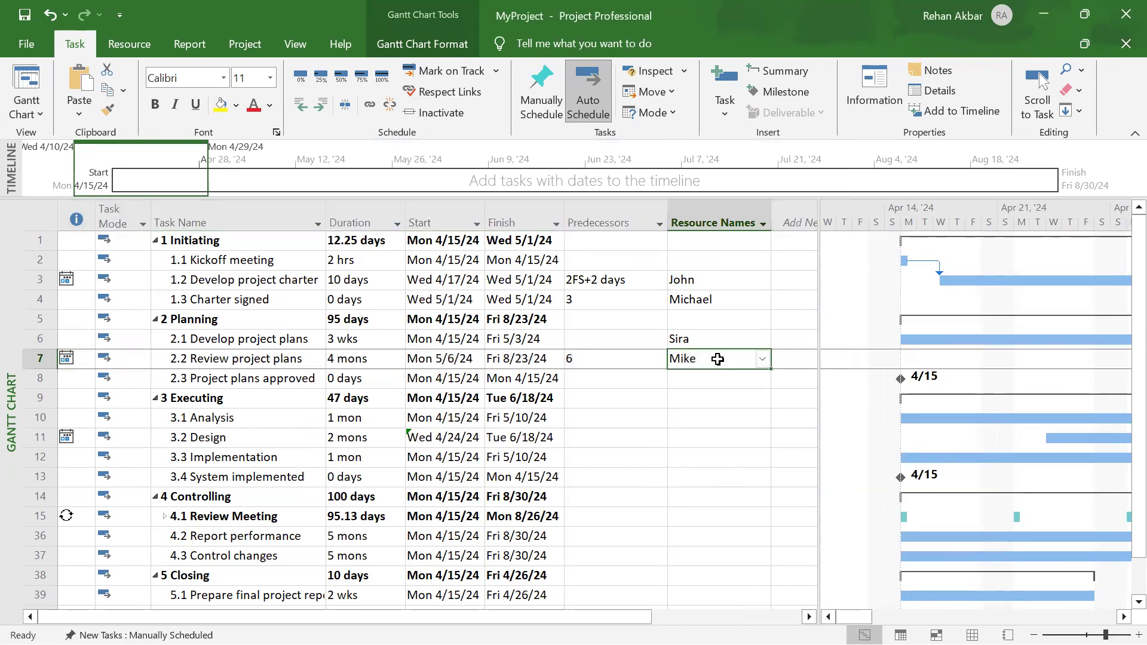
left_click(762, 361)
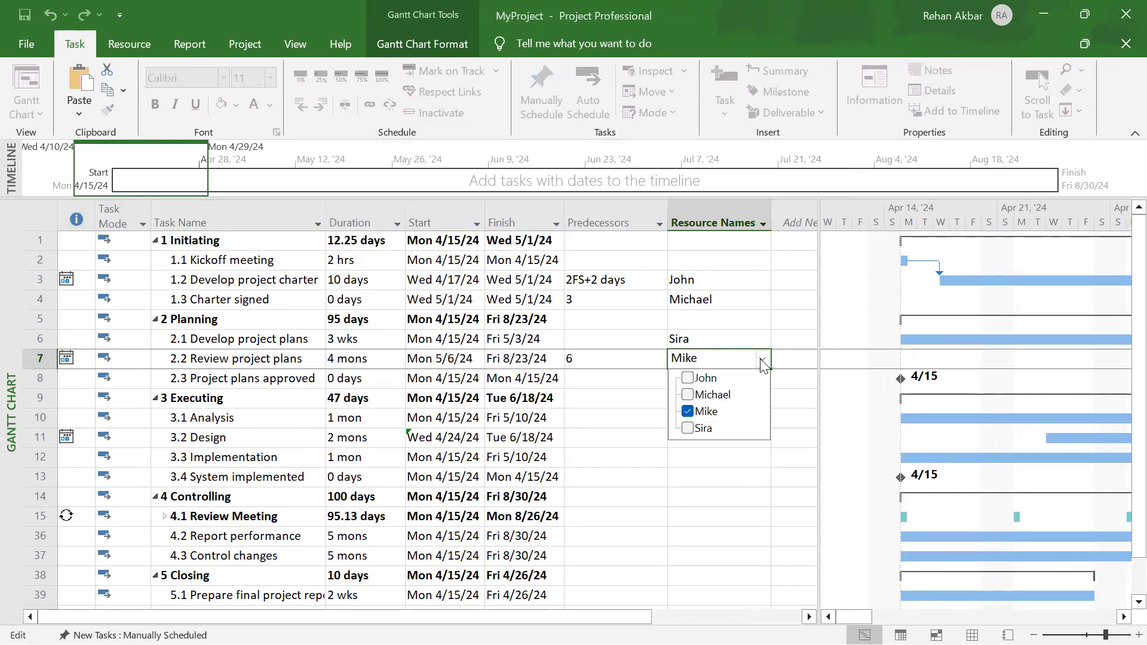
left_click(735, 492)
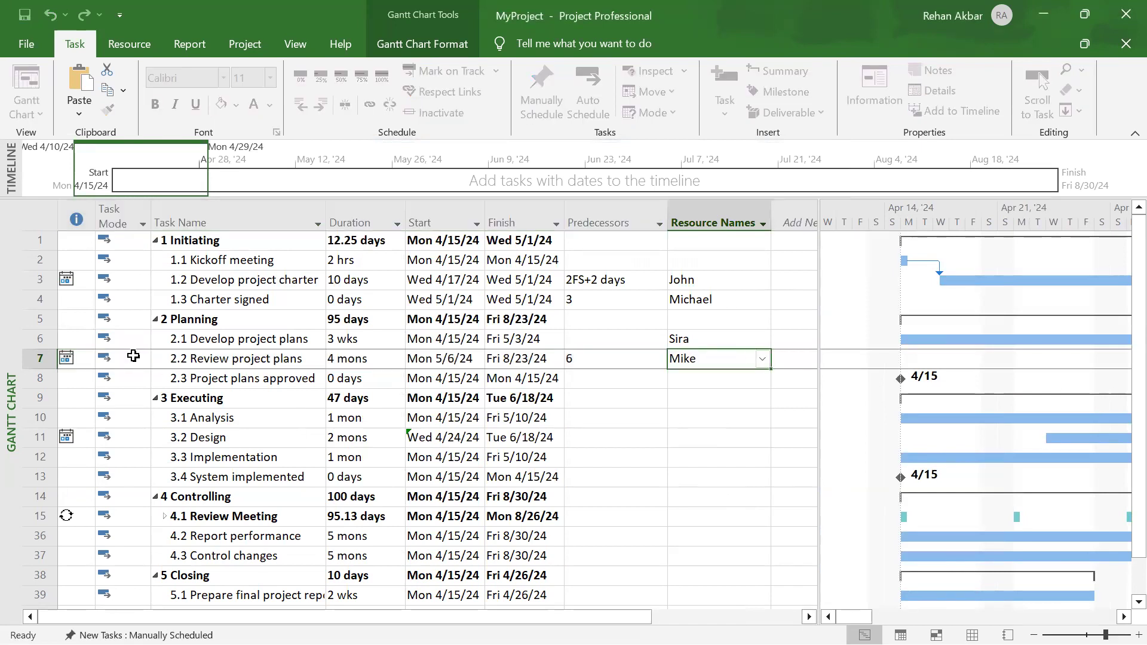
Try the milestone option in the advanced task information of Review project plans, and discard the change
left_click(191, 359)
right_click(191, 359)
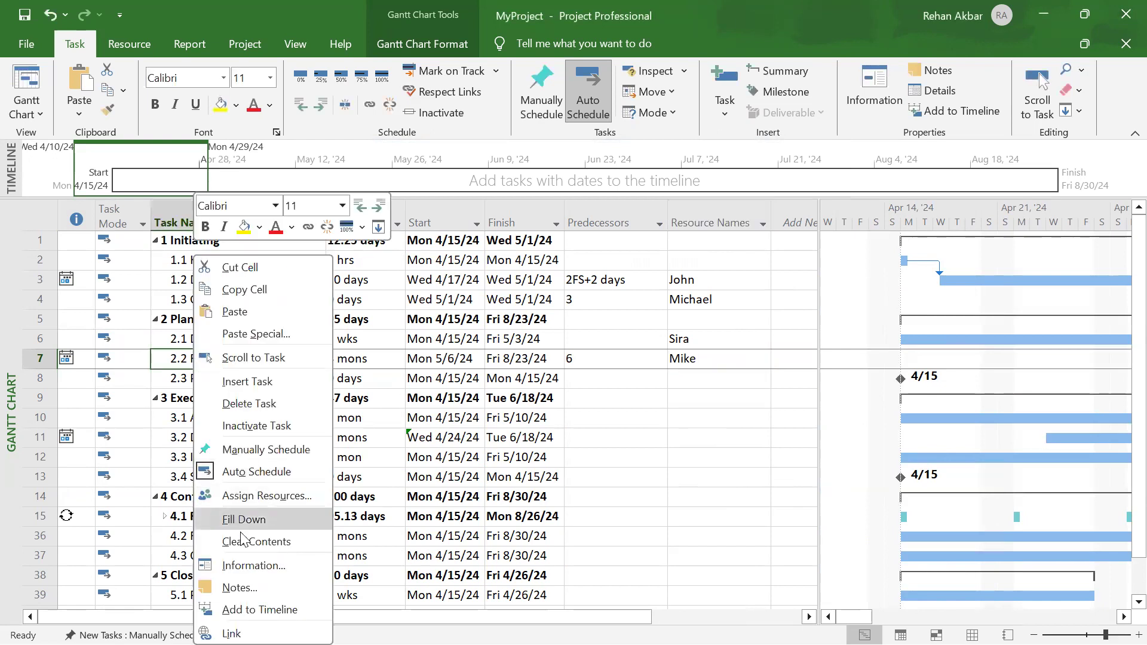
left_click(248, 560)
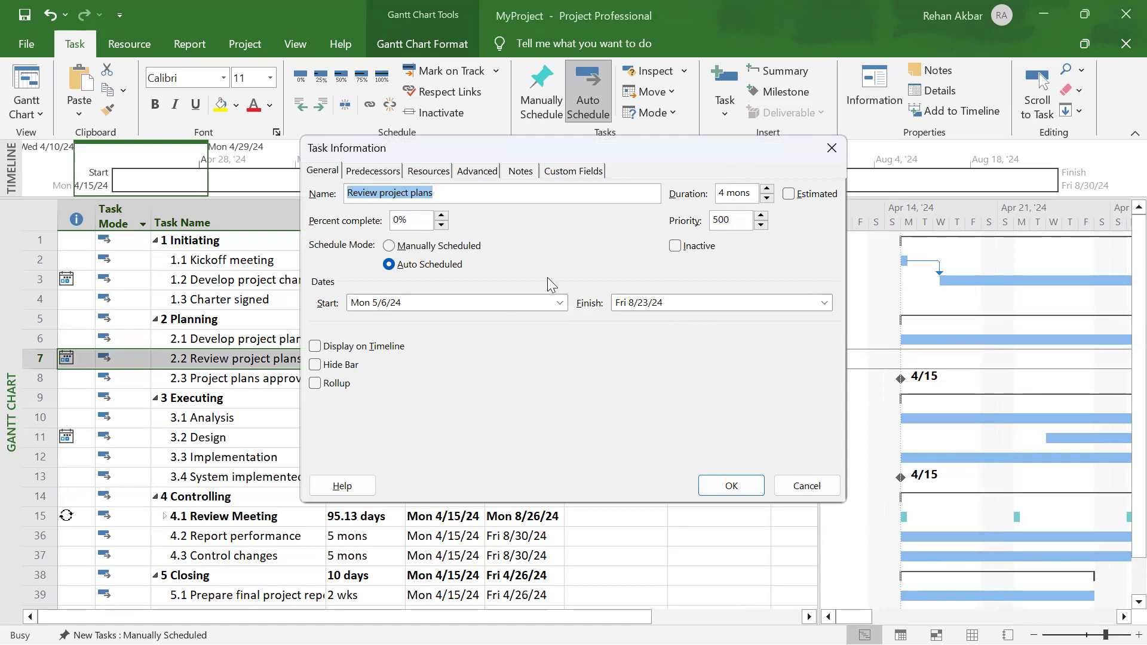
left_click(481, 171)
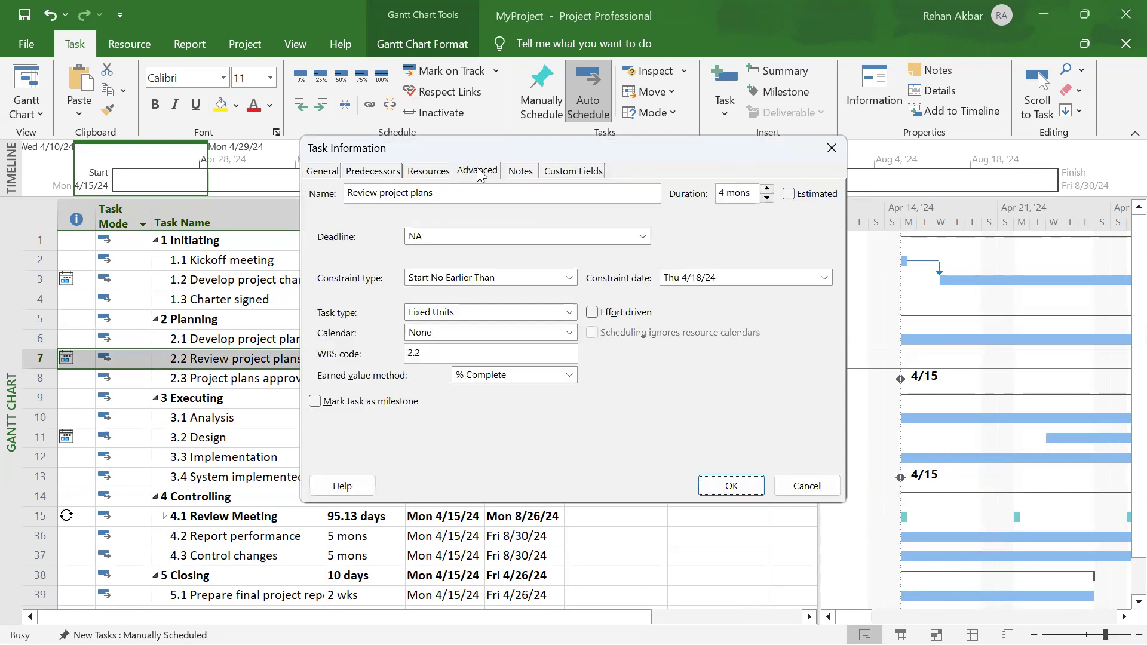
left_click(315, 401)
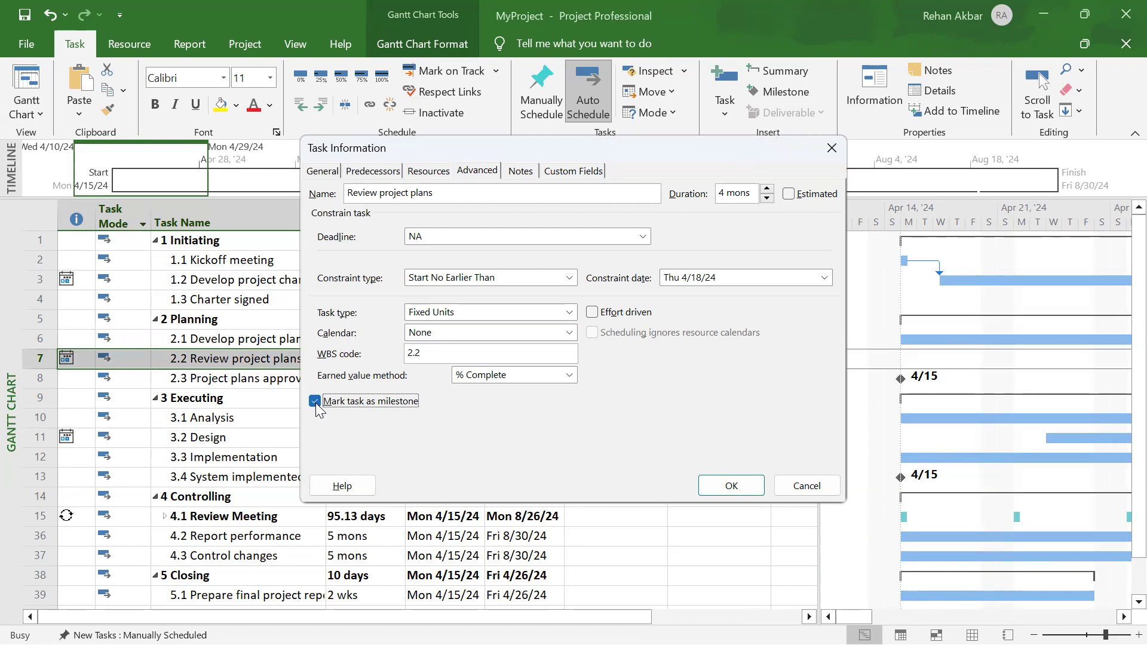
left_click(315, 404)
left_click(802, 484)
left_click(302, 429)
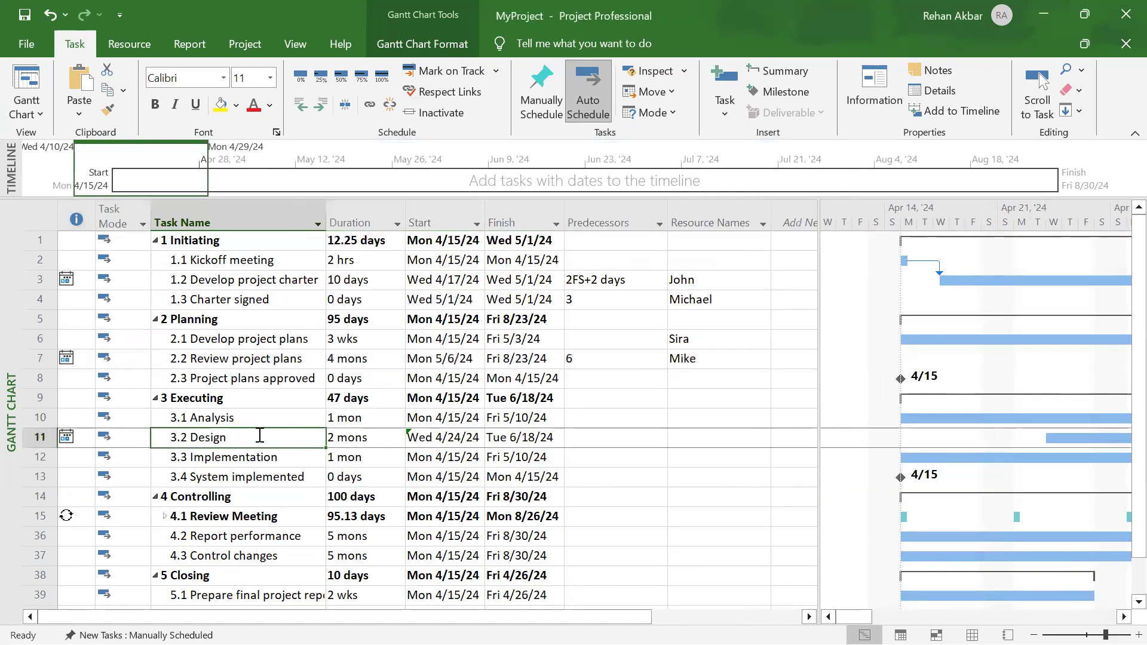
Set the percent complete of Develop project charter to 70% in its task information
right_click(233, 283)
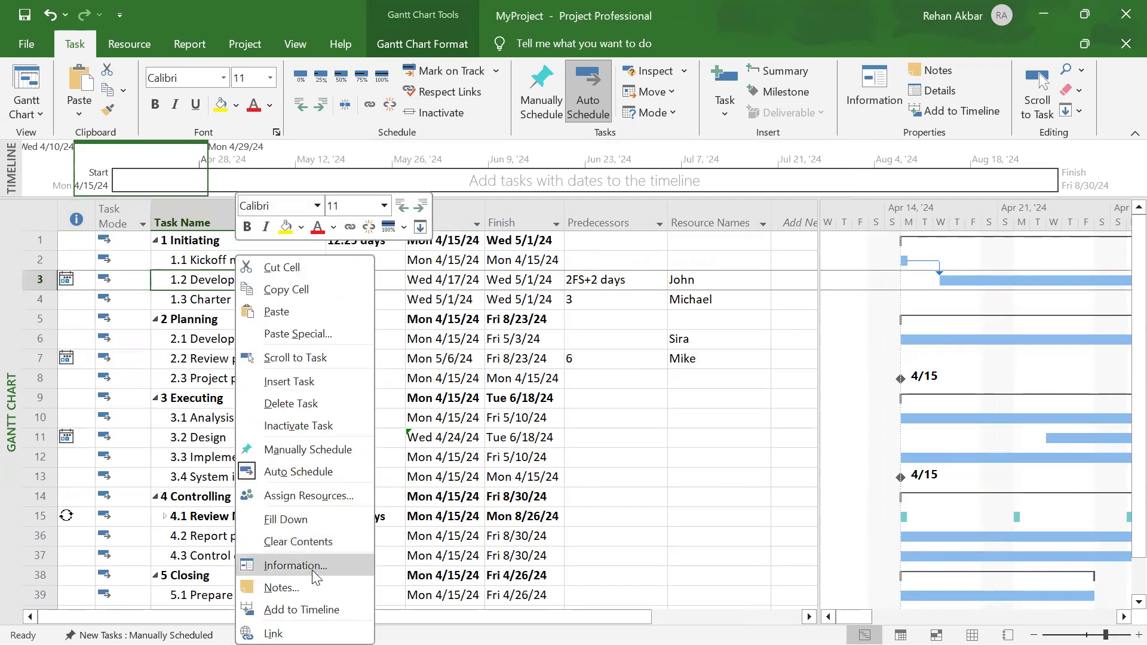
left_click(312, 570)
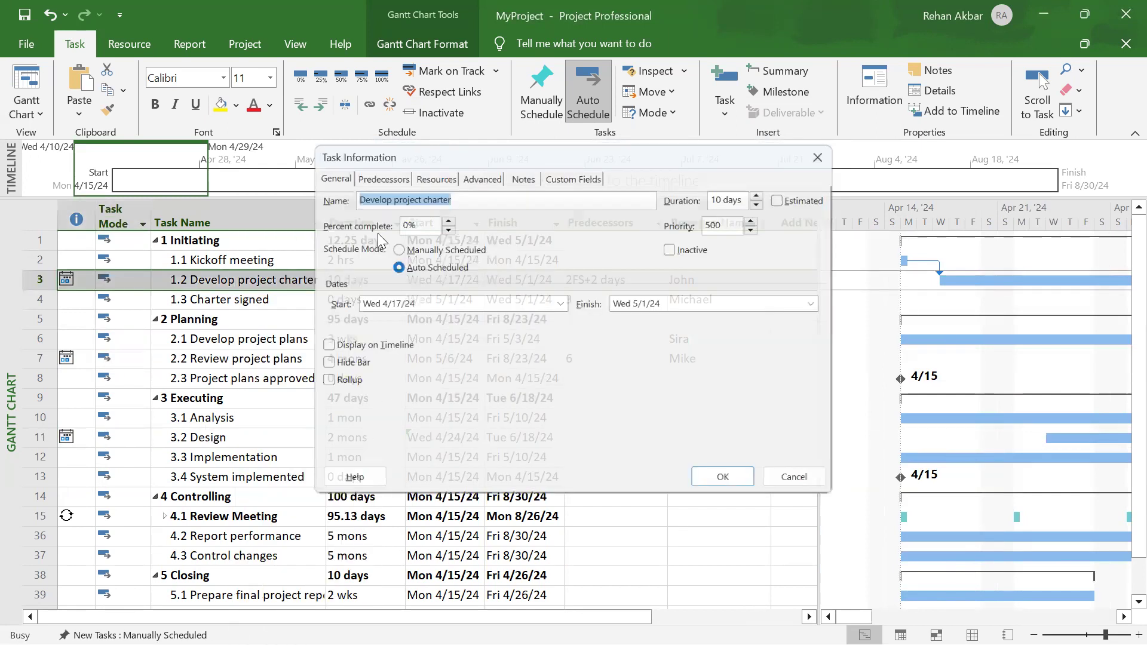
left_click(442, 217)
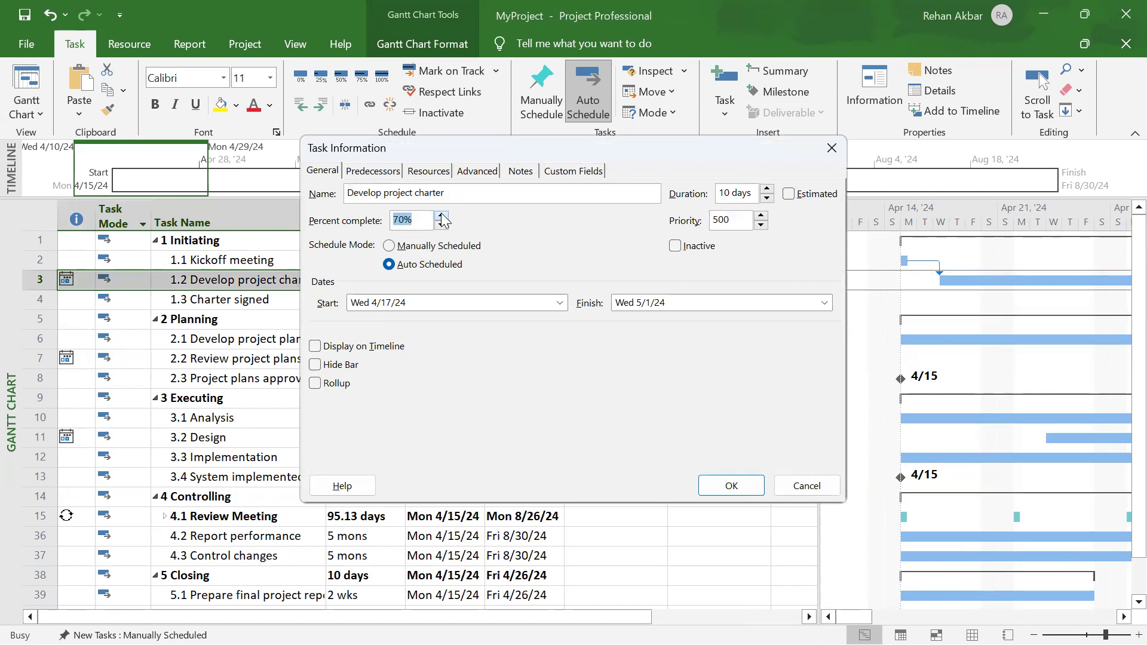
left_click(733, 481)
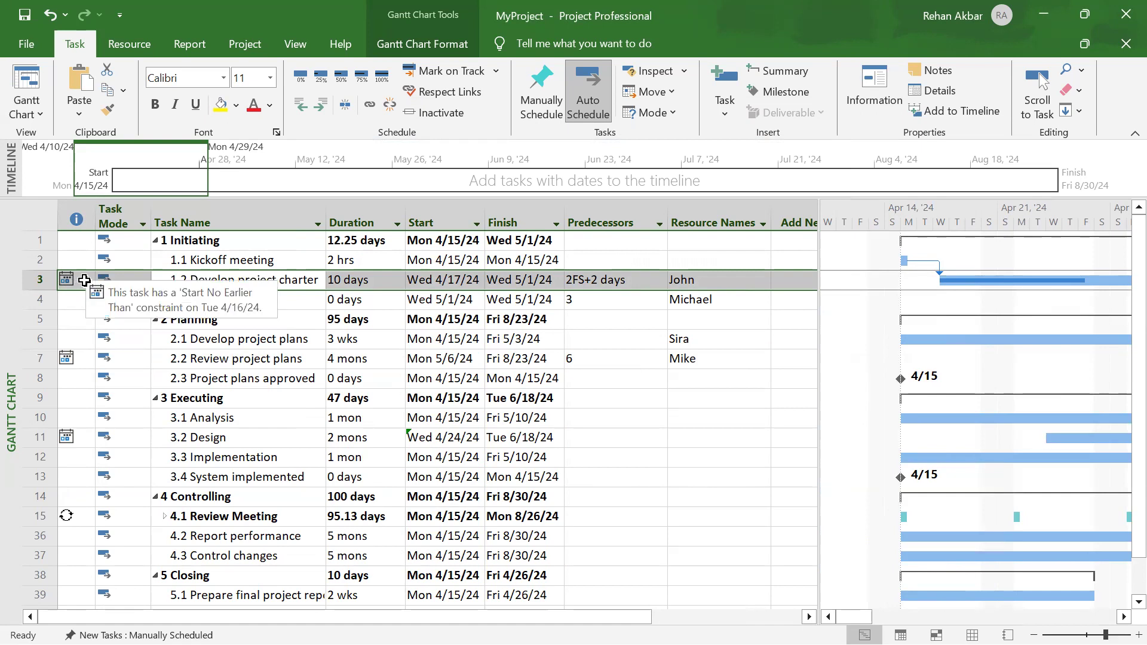
Add the note "Needs discussion with the client" to the Develop project charter task in its task information
right_click(190, 279)
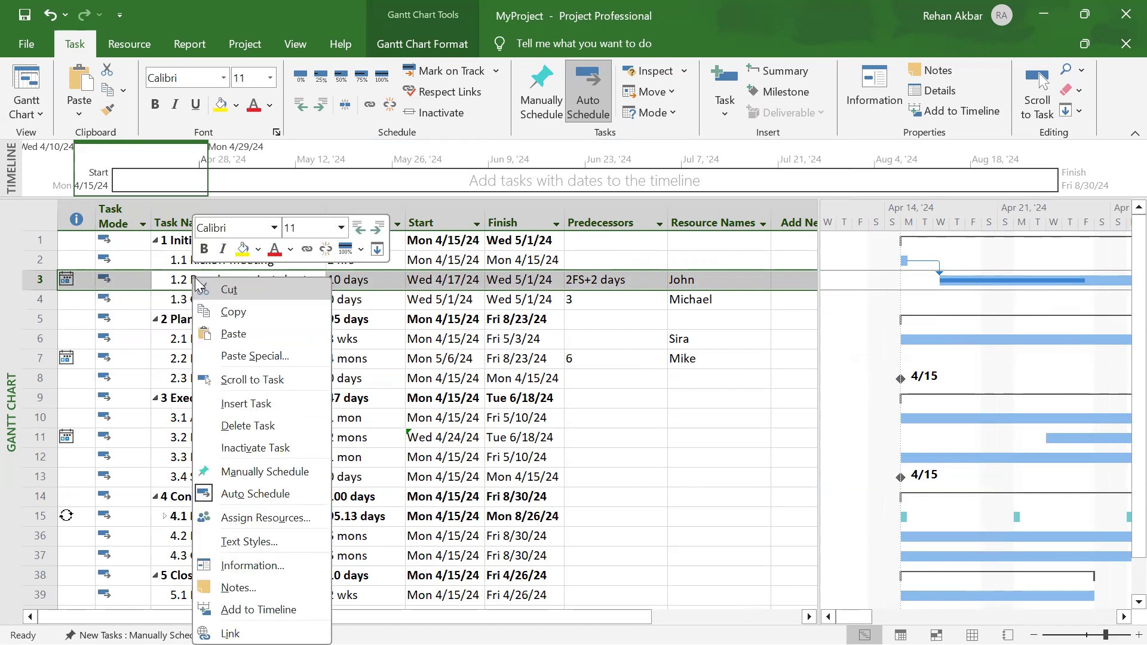
left_click(211, 565)
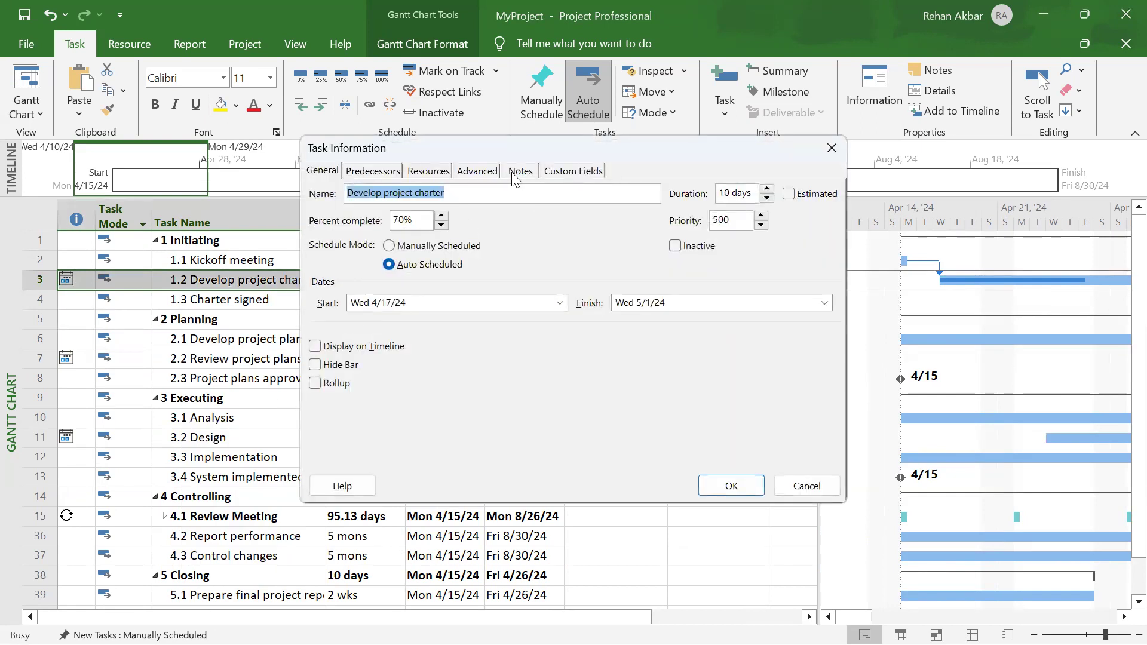
left_click(521, 172)
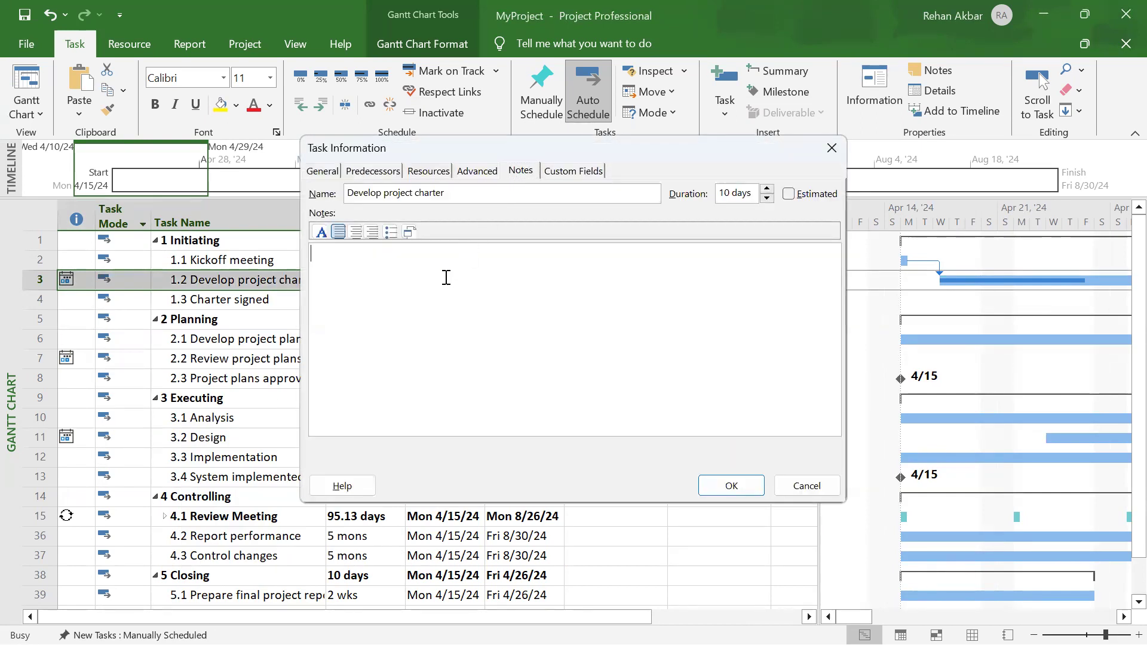
type("Needs discussion with the client")
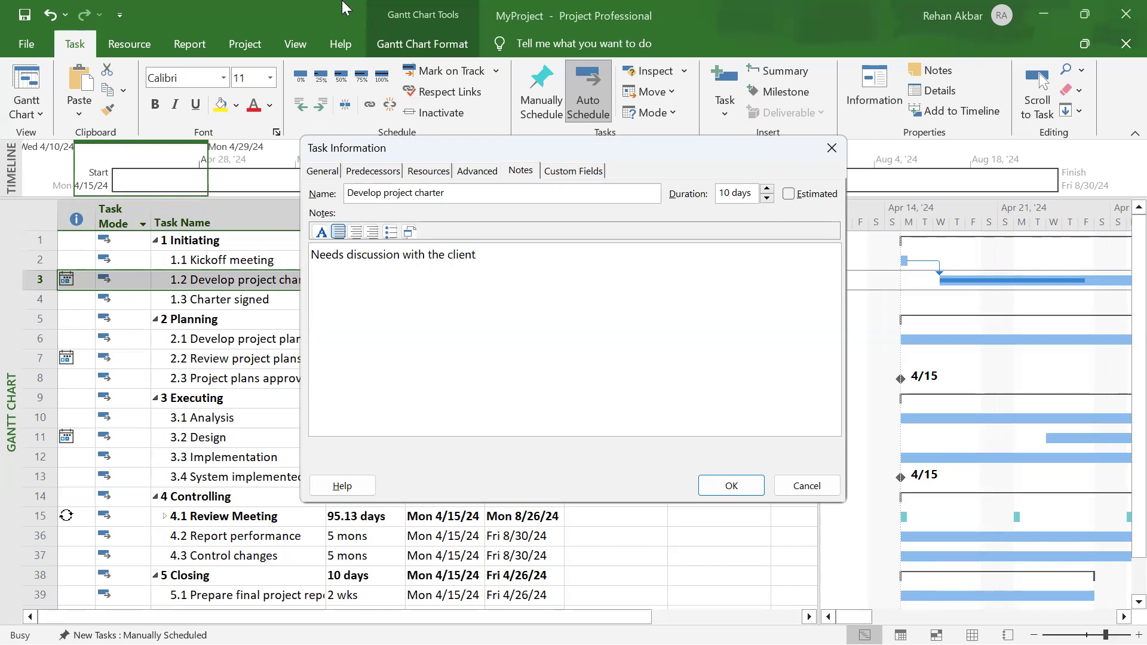
left_click(732, 486)
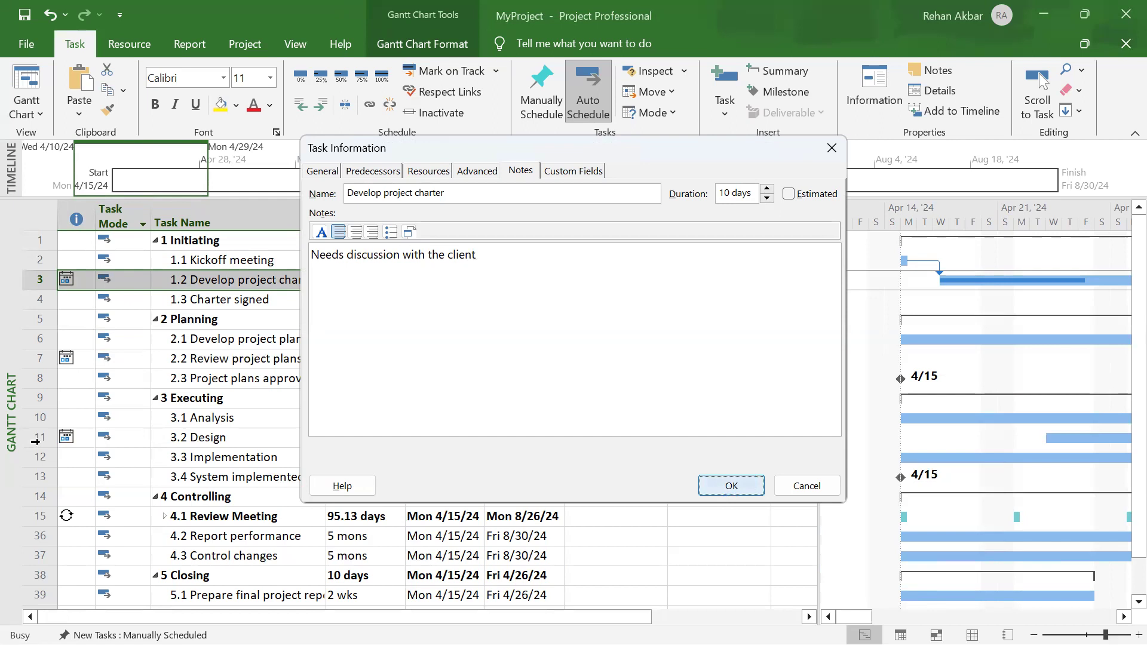
mouse_move(82, 279)
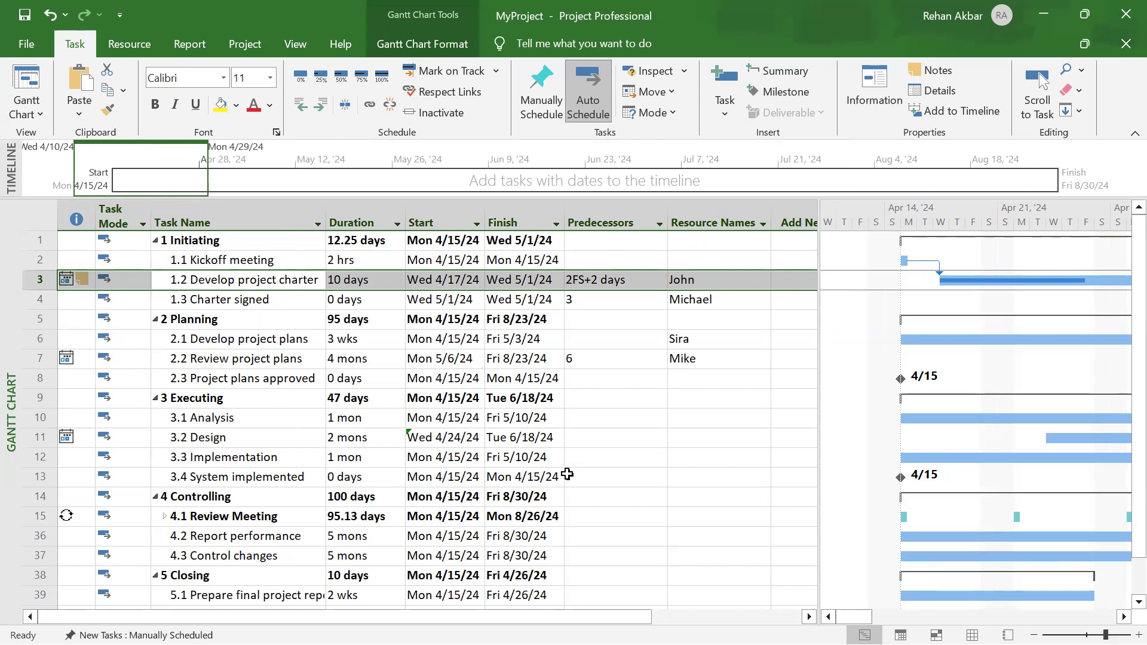
Narrow the task table so that it ends at the Resource Names column, giving the Gantt bars more room
scroll(238, 433, "down", 6)
scroll(238, 434, "up", 6)
left_click_drag(817, 362, 774, 374)
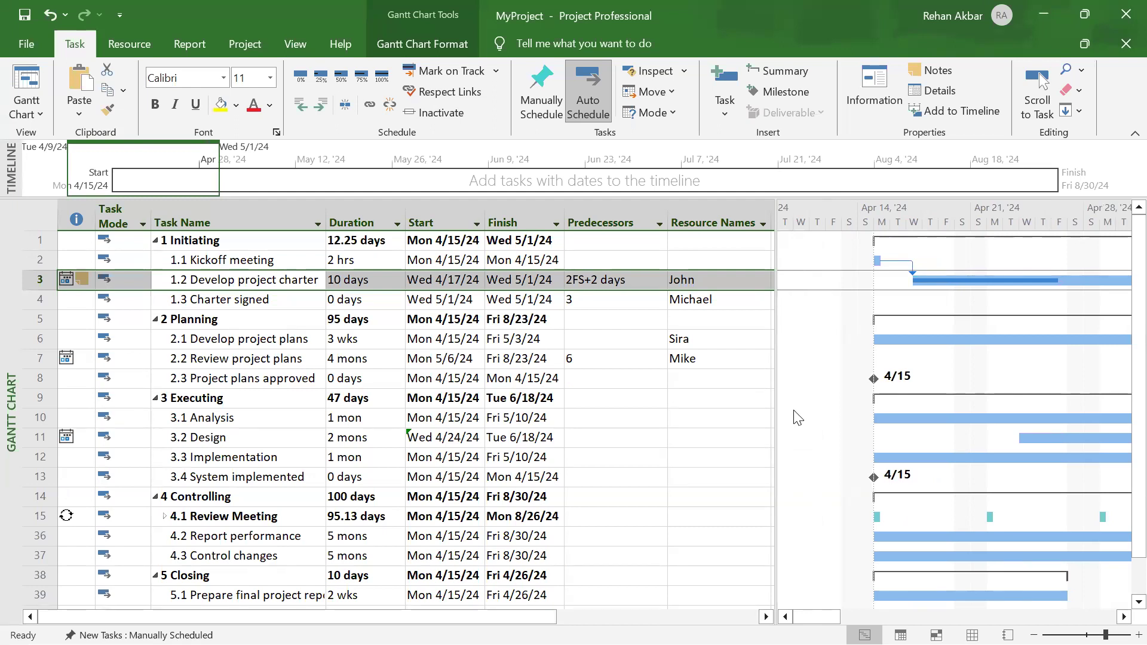
Examine the task completion percentages in the Tracking Gantt view, and return to the Gantt Chart view
left_click(38, 114)
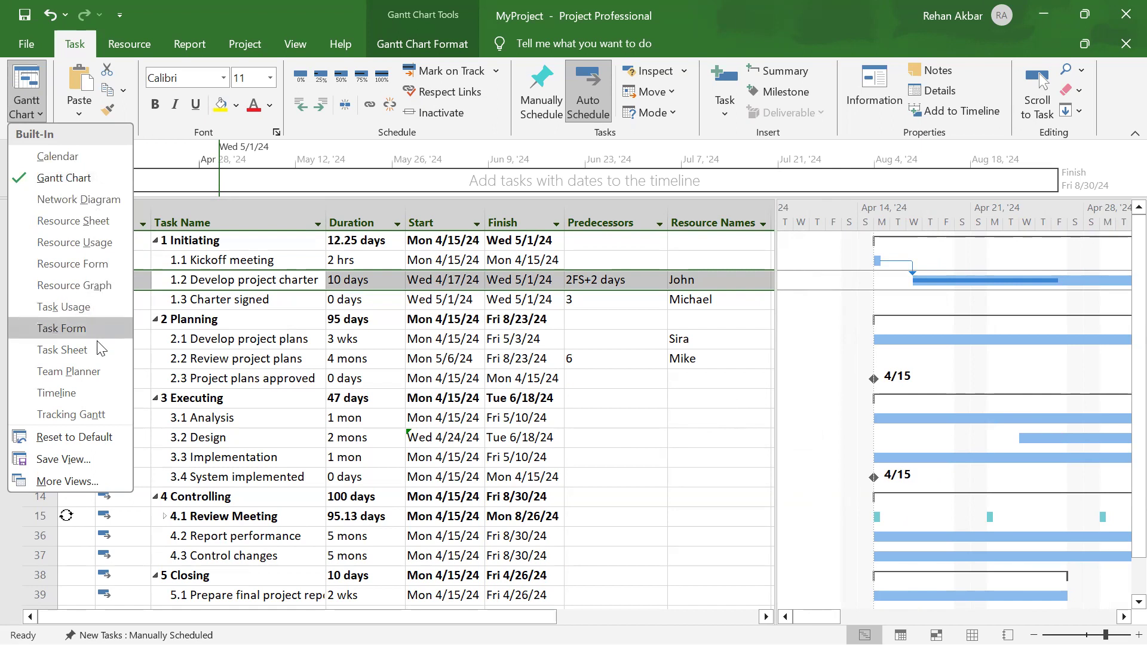
left_click(91, 420)
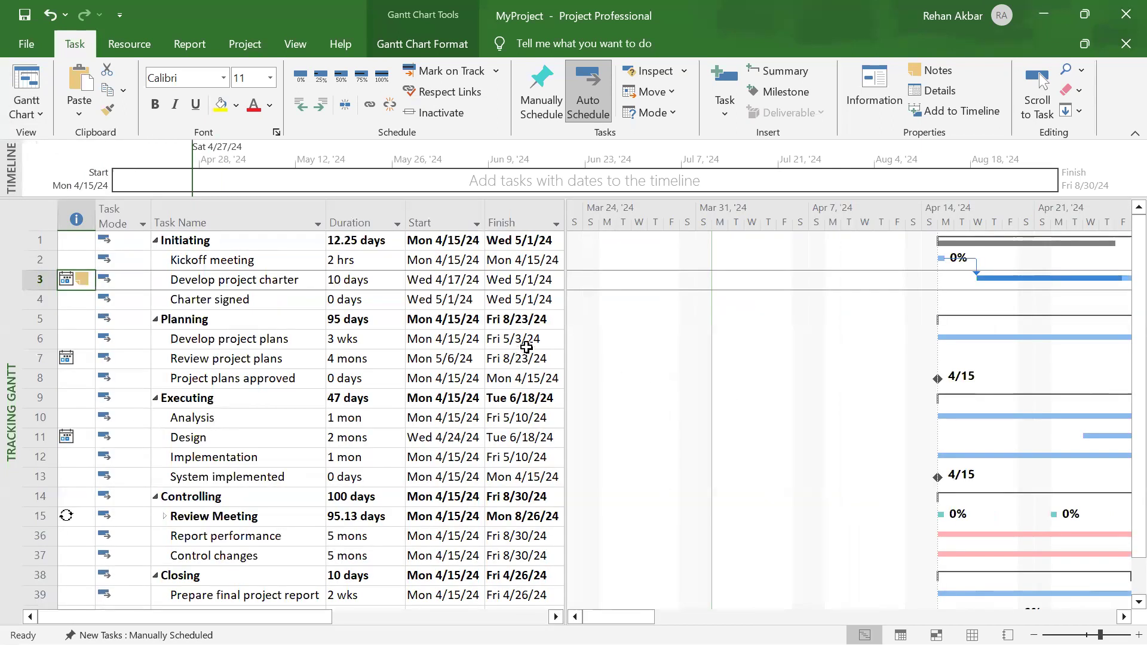
left_click(1041, 74)
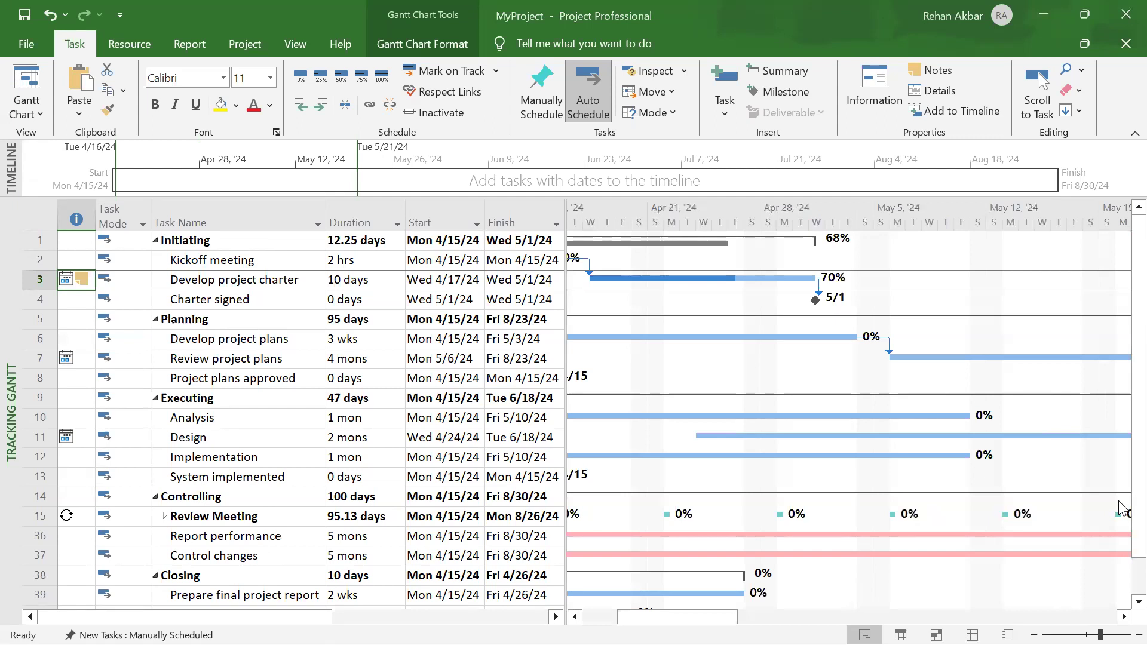
scroll(143, 174, "down", 3)
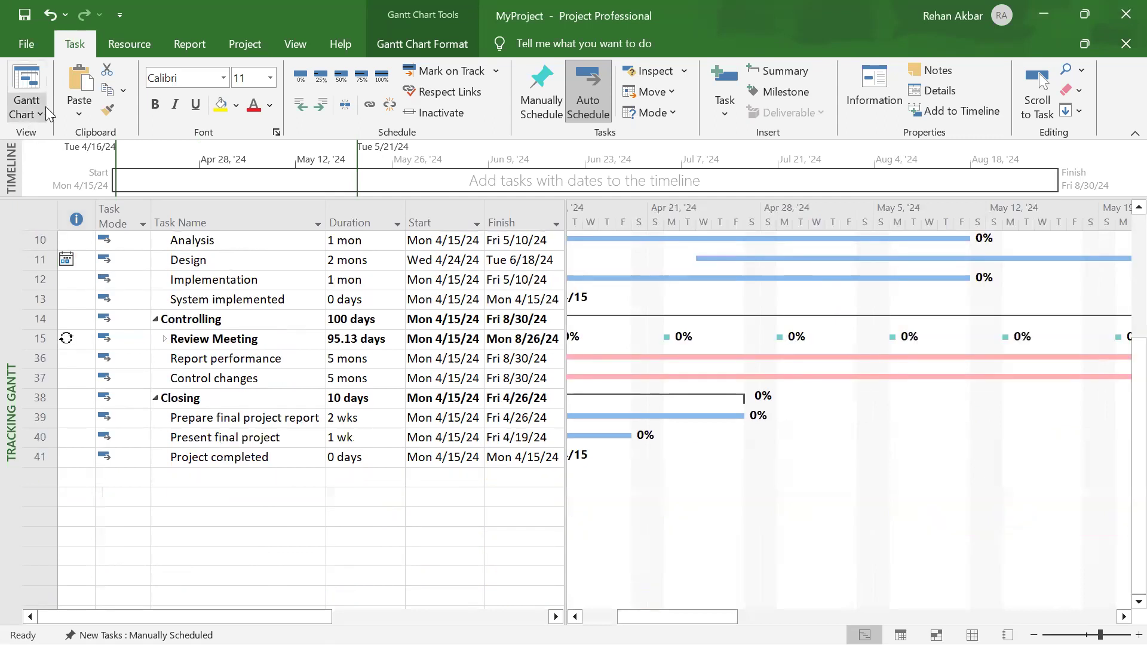
left_click(46, 109)
left_click(61, 174)
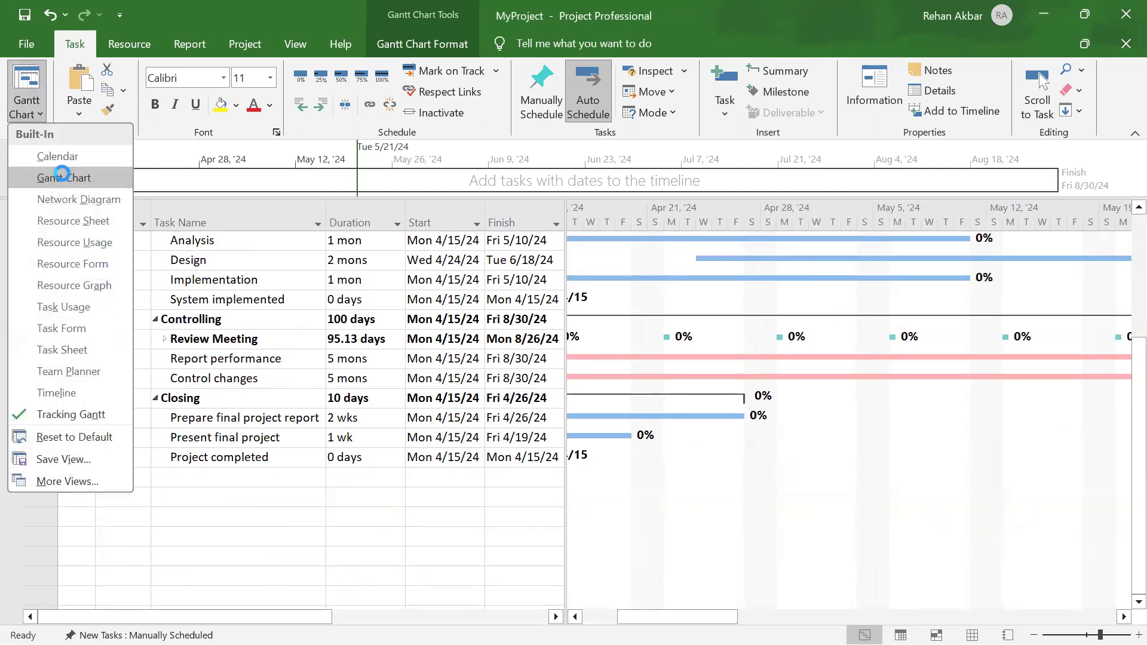
Display the project as a Network Diagram and examine the task boxes from the Initiating phase onward
left_click(29, 113)
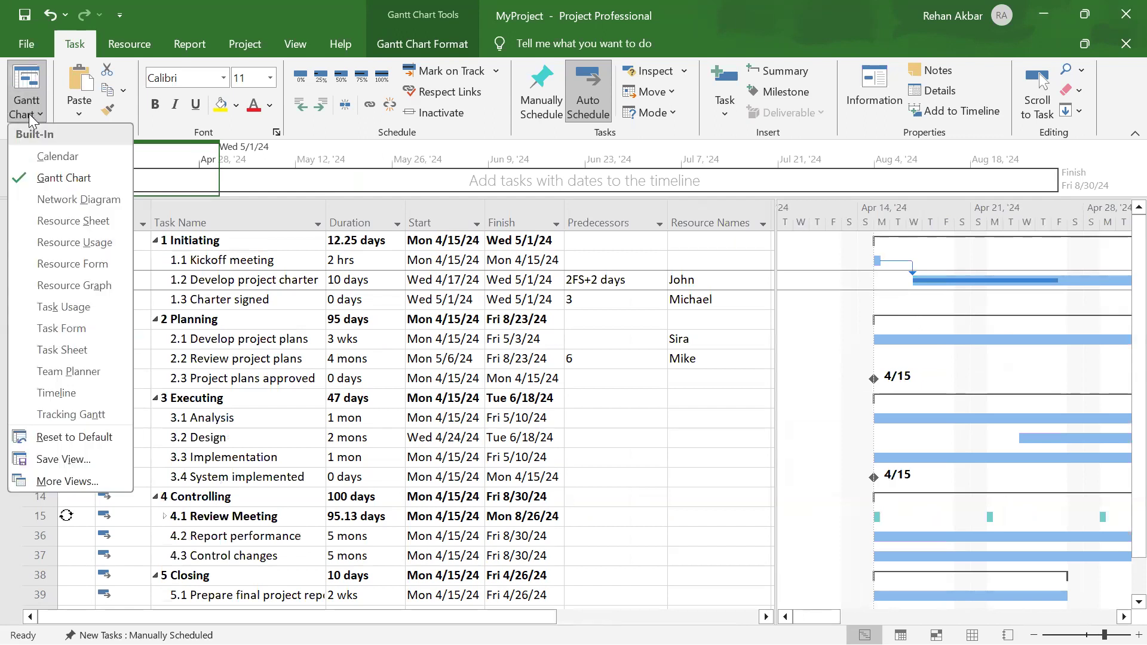
left_click(47, 197)
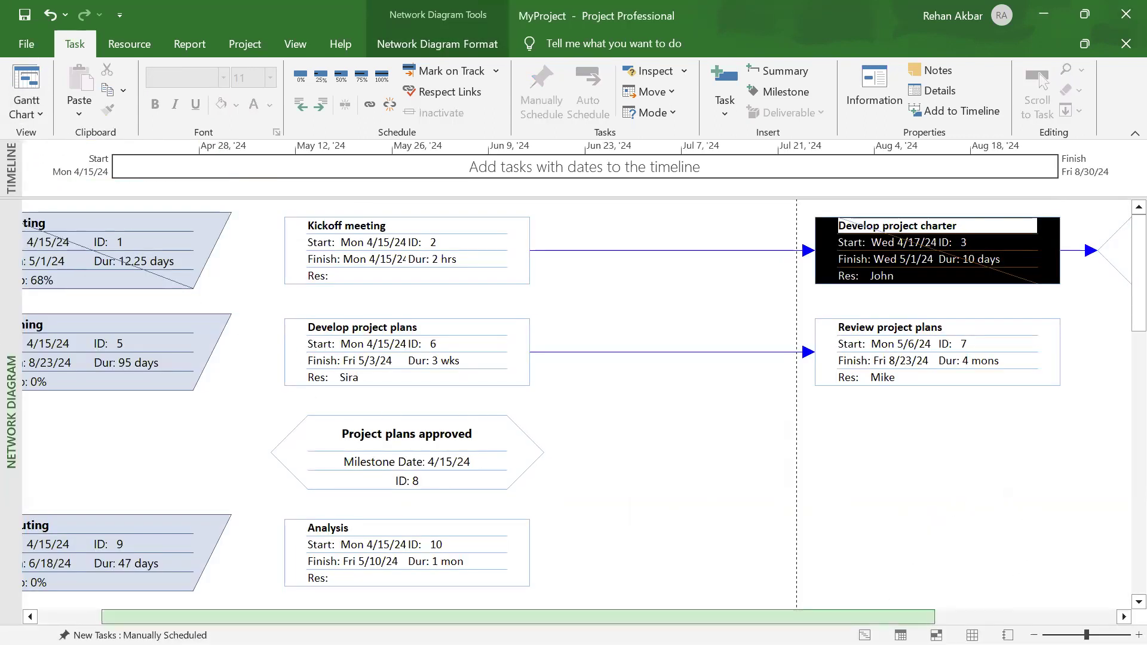
left_click_drag(798, 617, 734, 600)
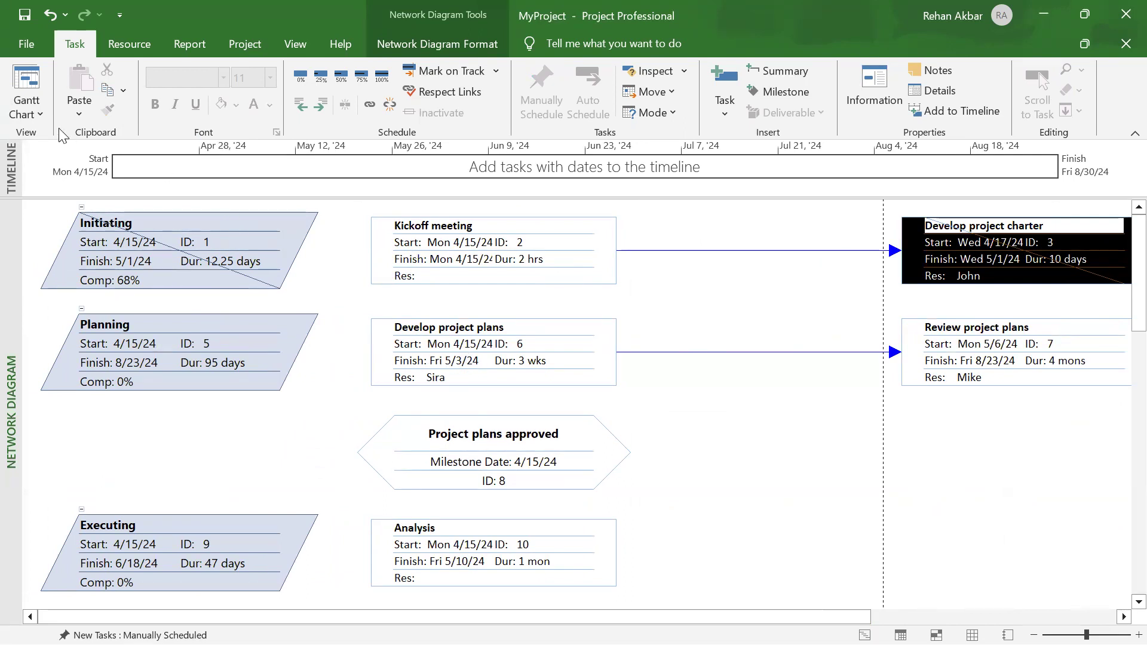
Review the project's resources in the Resource Sheet view and their work hours in the Resource Usage view
left_click(36, 114)
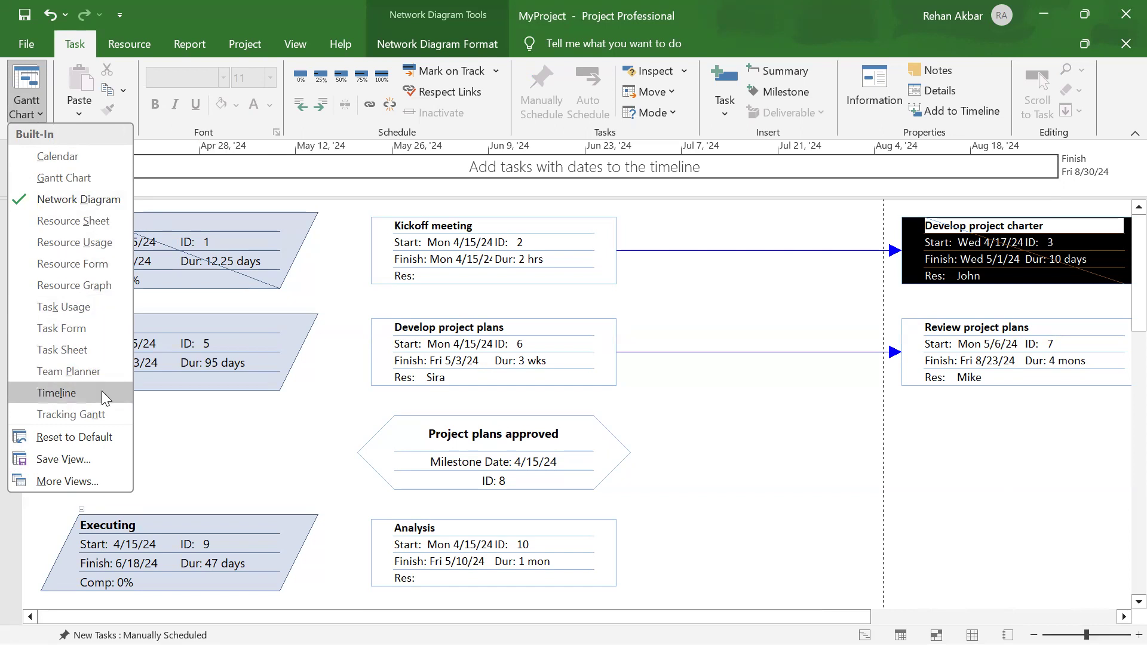
left_click(87, 223)
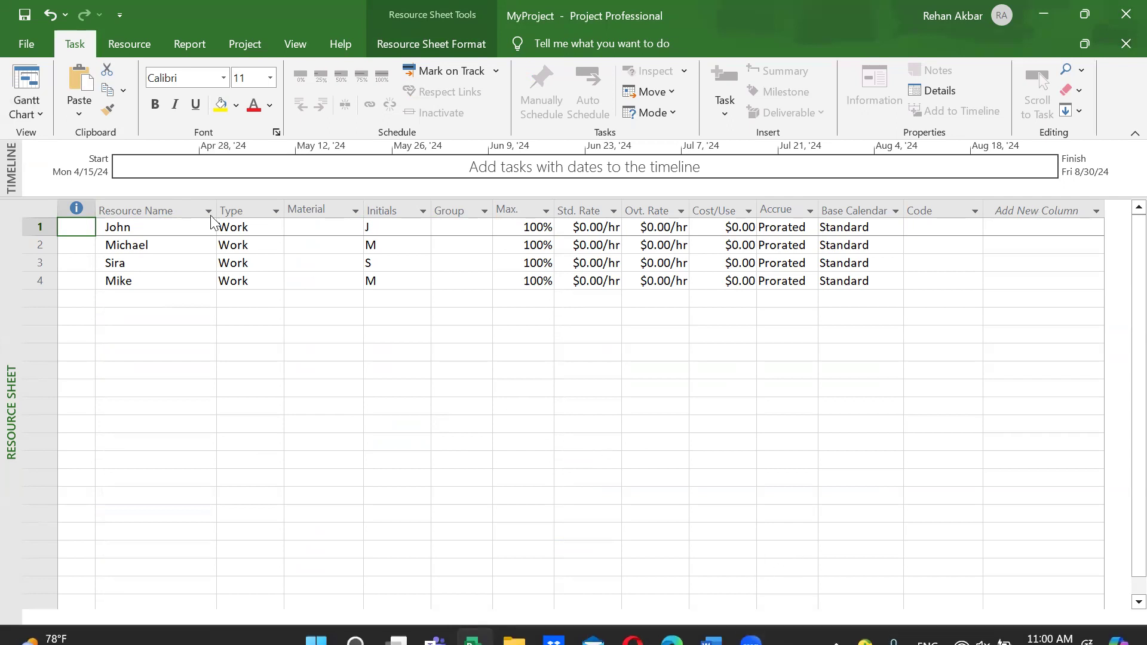
left_click(37, 112)
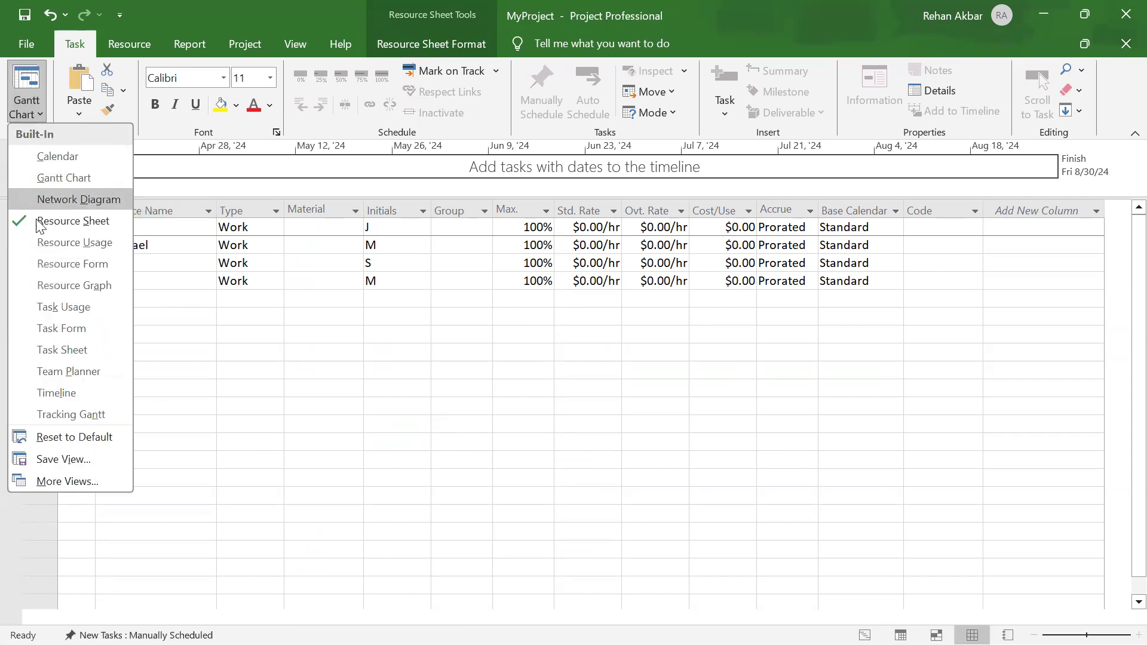
left_click(43, 241)
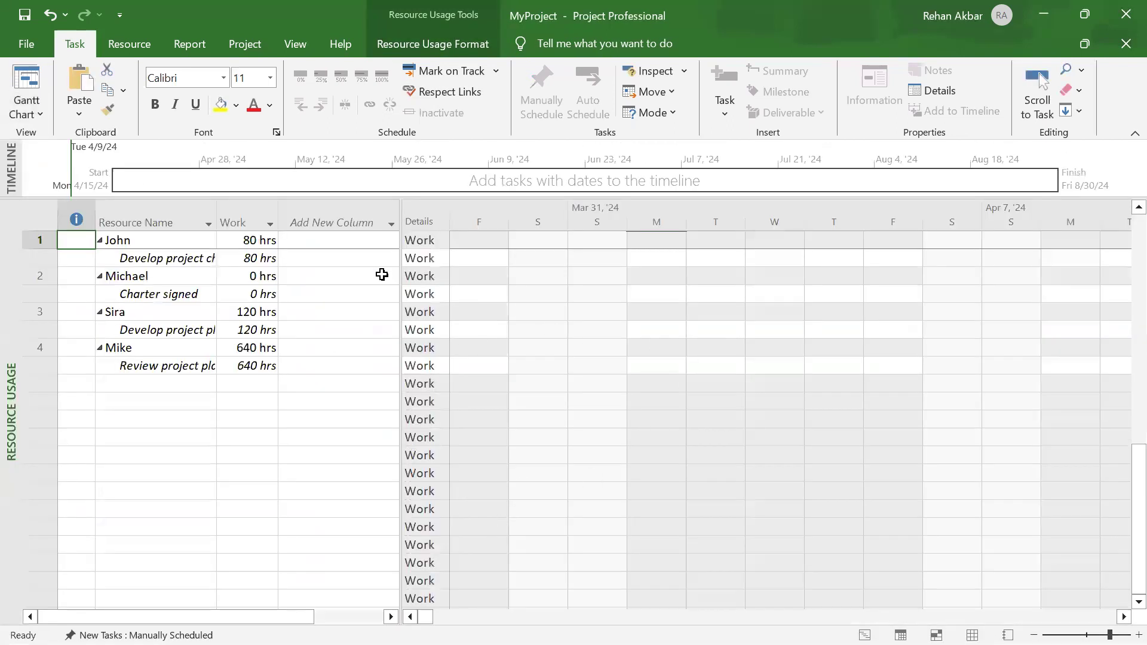
left_click_drag(399, 337, 523, 338)
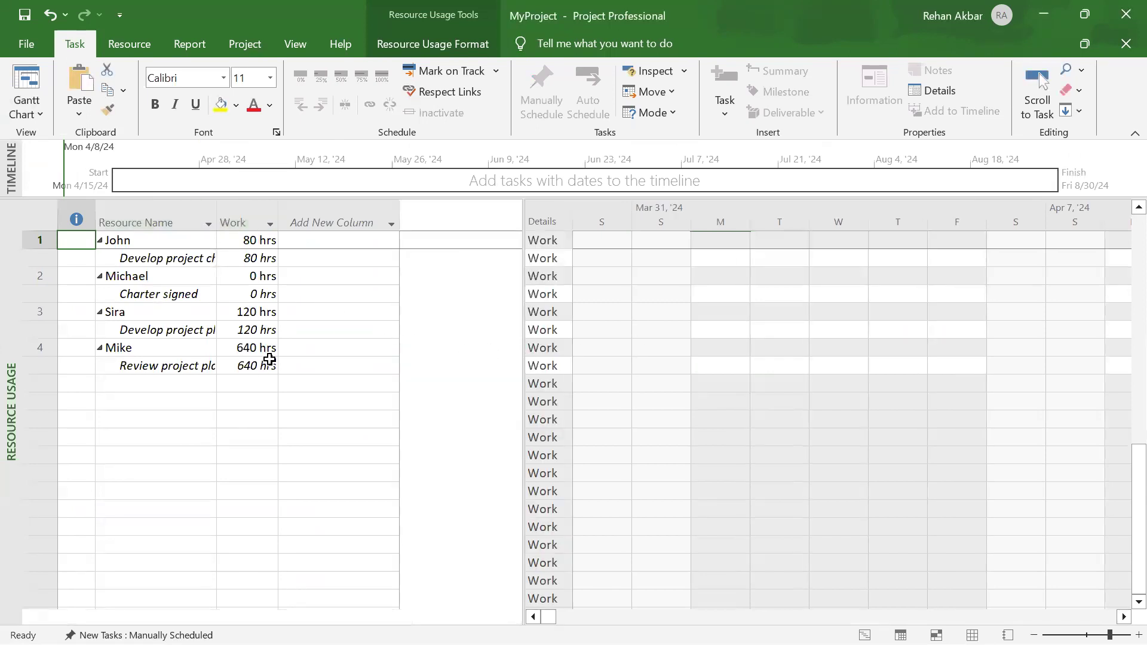
Examine the first resource's details in the Resource Form view and its allocation in the Resource Graph view
left_click(41, 117)
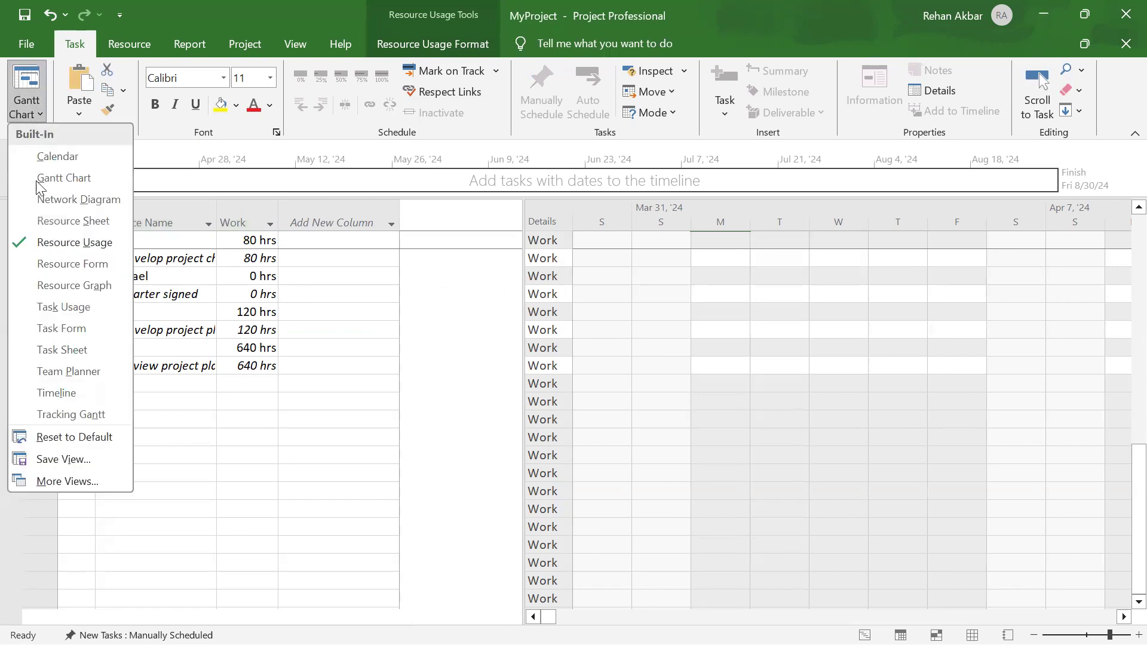
left_click(61, 266)
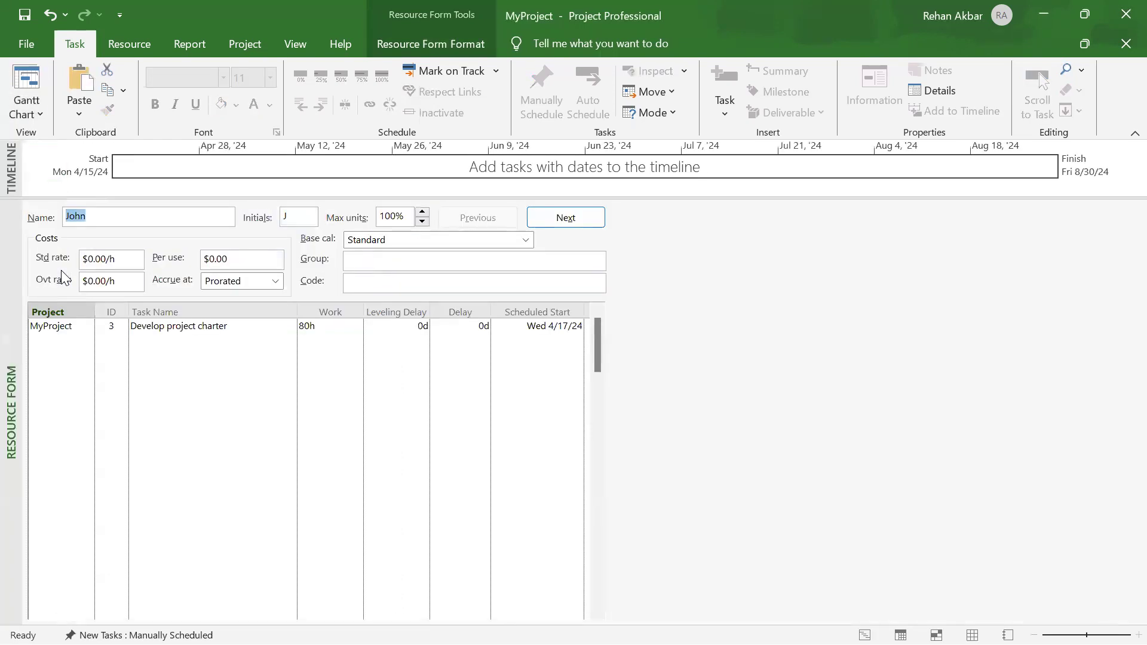
left_click(34, 114)
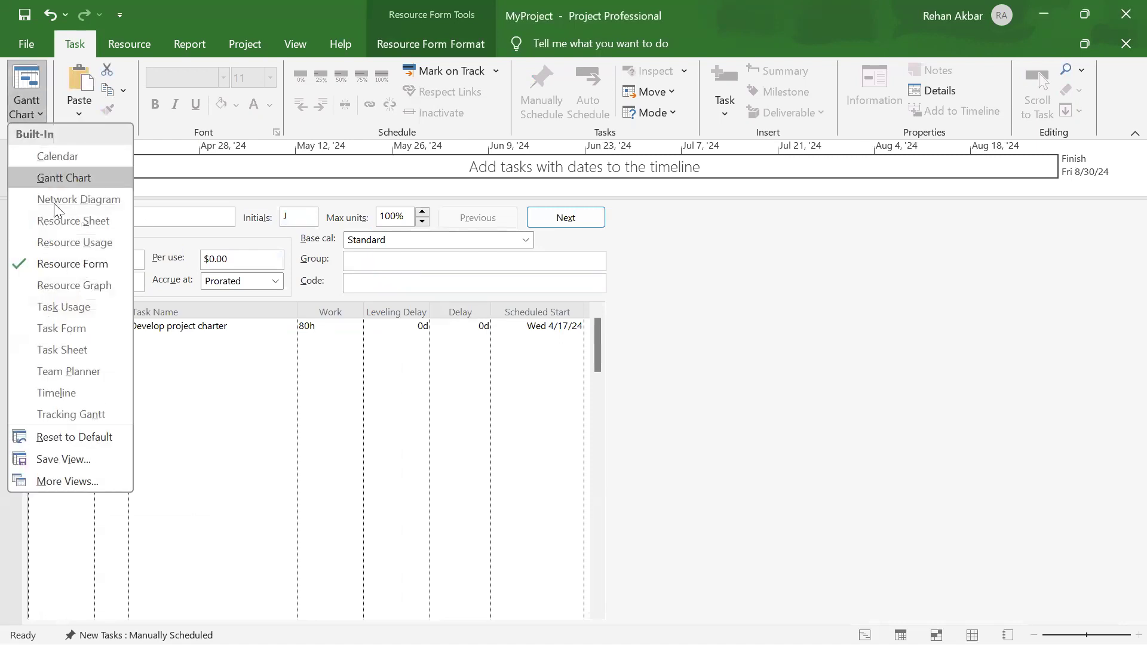
left_click(66, 286)
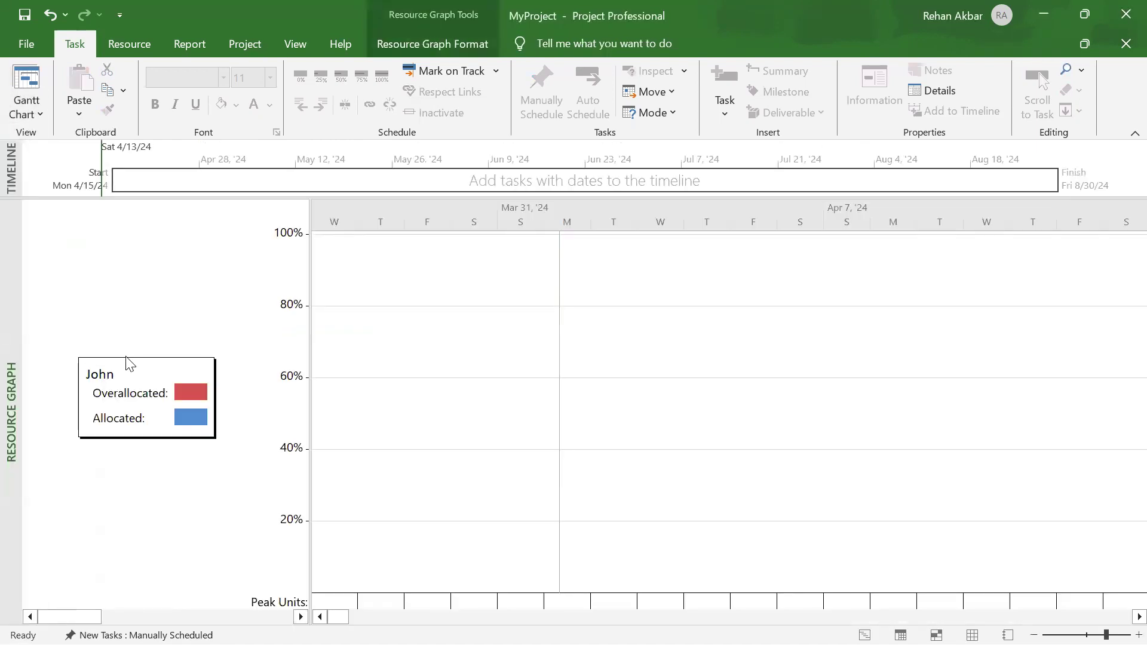
scroll(751, 518, "down", 1)
scroll(750, 517, "up", 1)
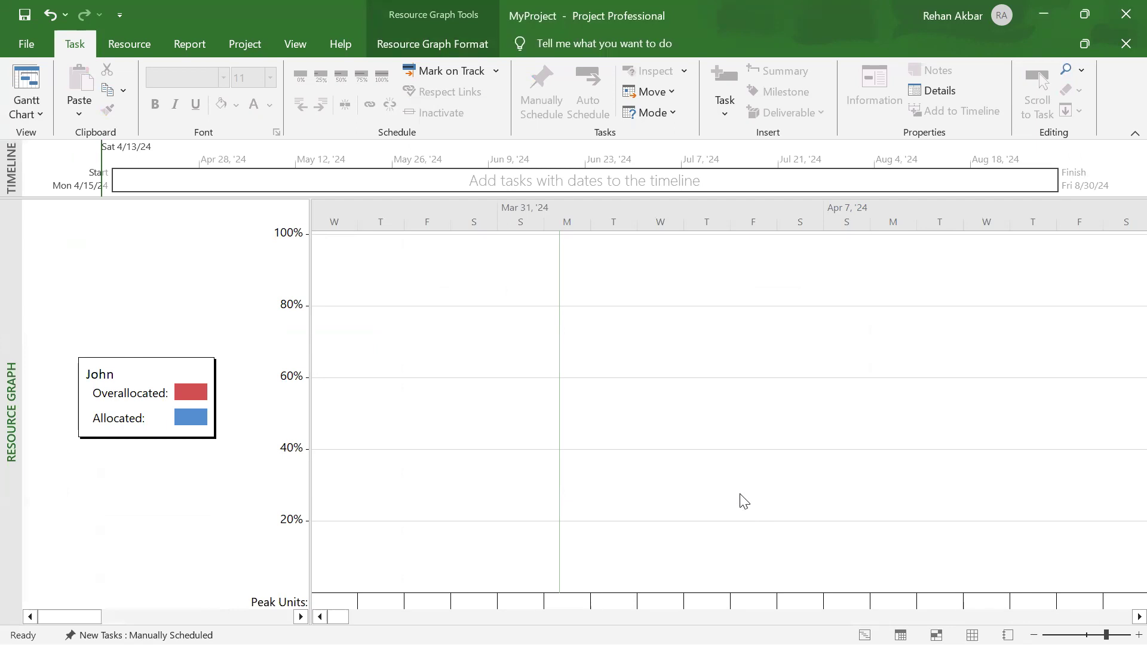
Examine the work assigned per task in the Task Usage view, and return to the Gantt Chart view
left_click(45, 113)
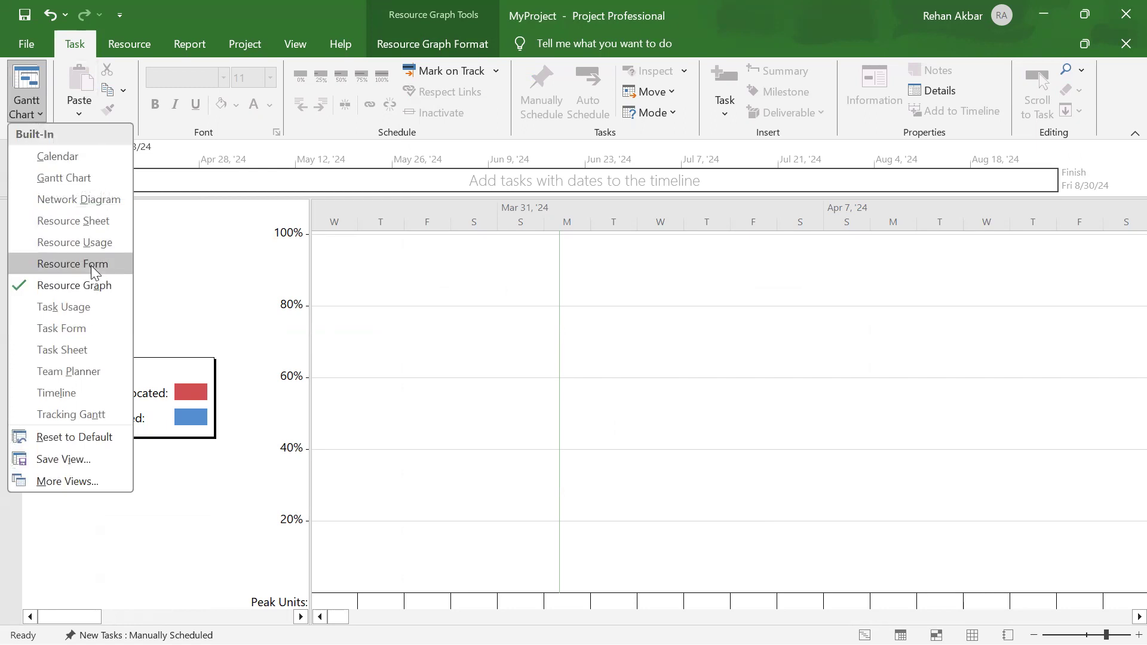
left_click(93, 307)
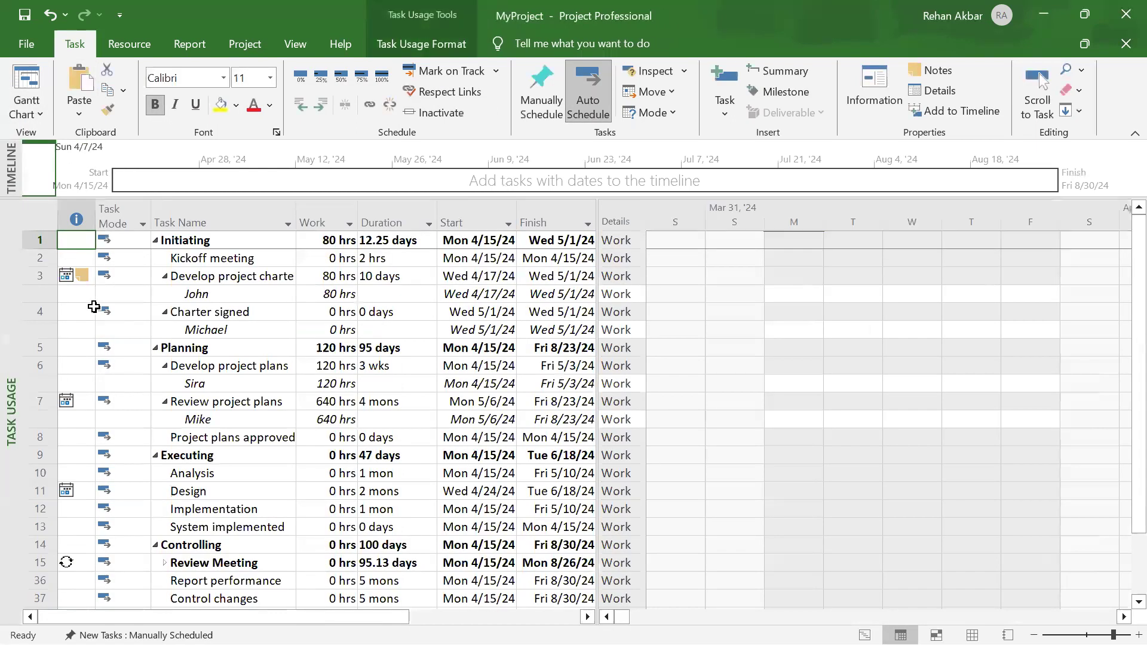
left_click(43, 118)
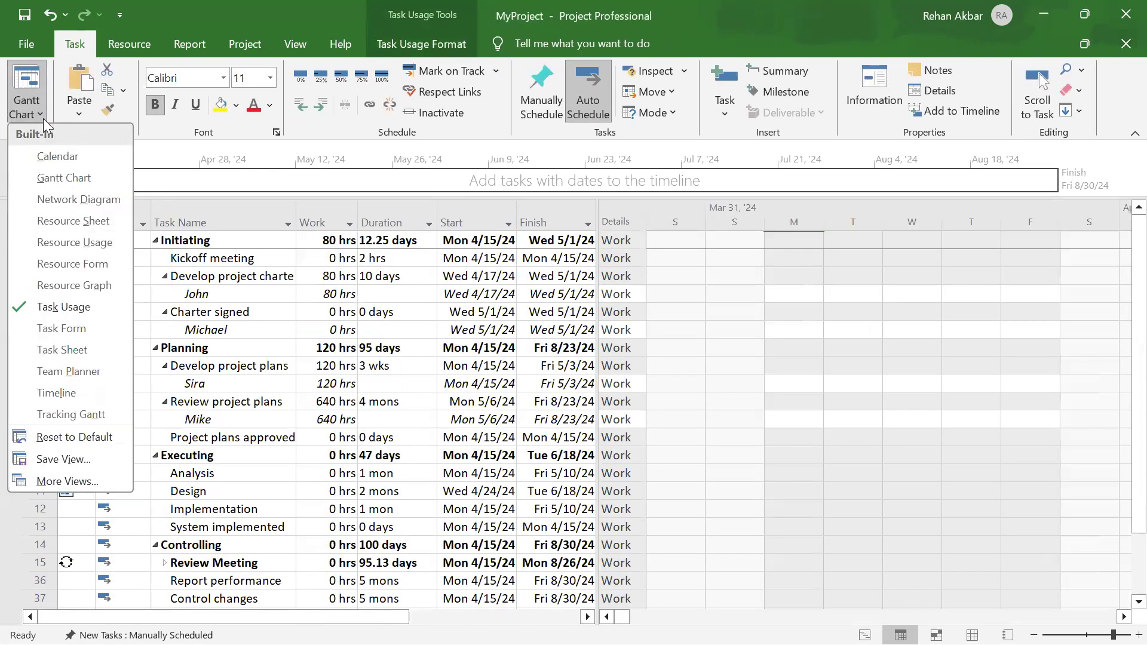
left_click(56, 176)
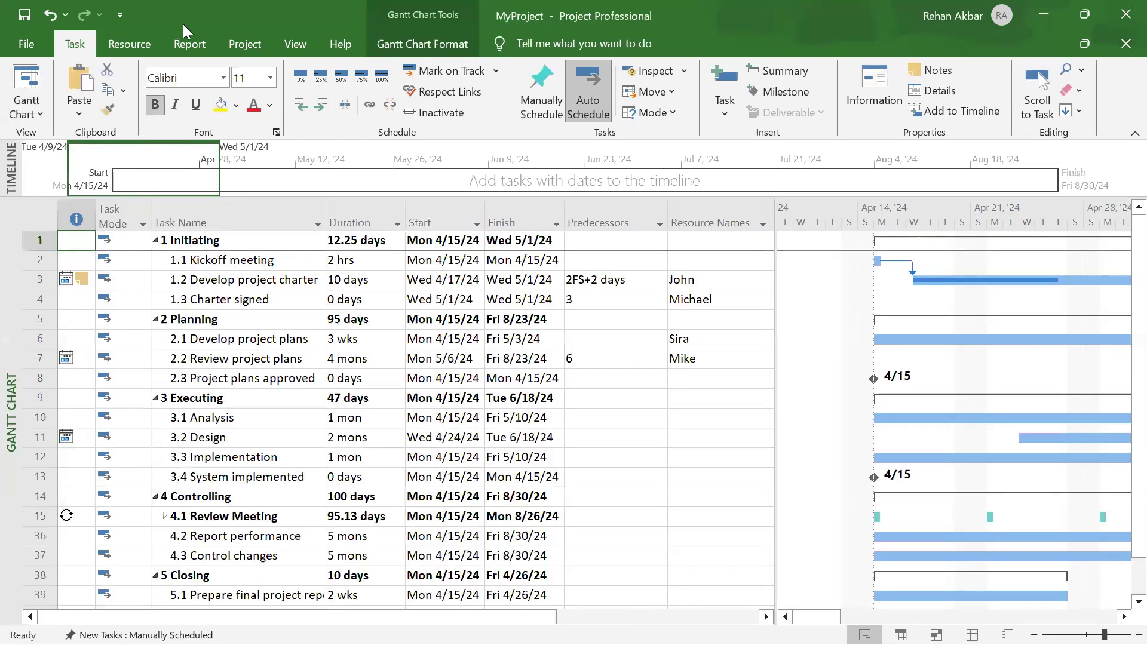
View the Overallocated Resources report, and return to the Gantt Chart view
left_click(190, 44)
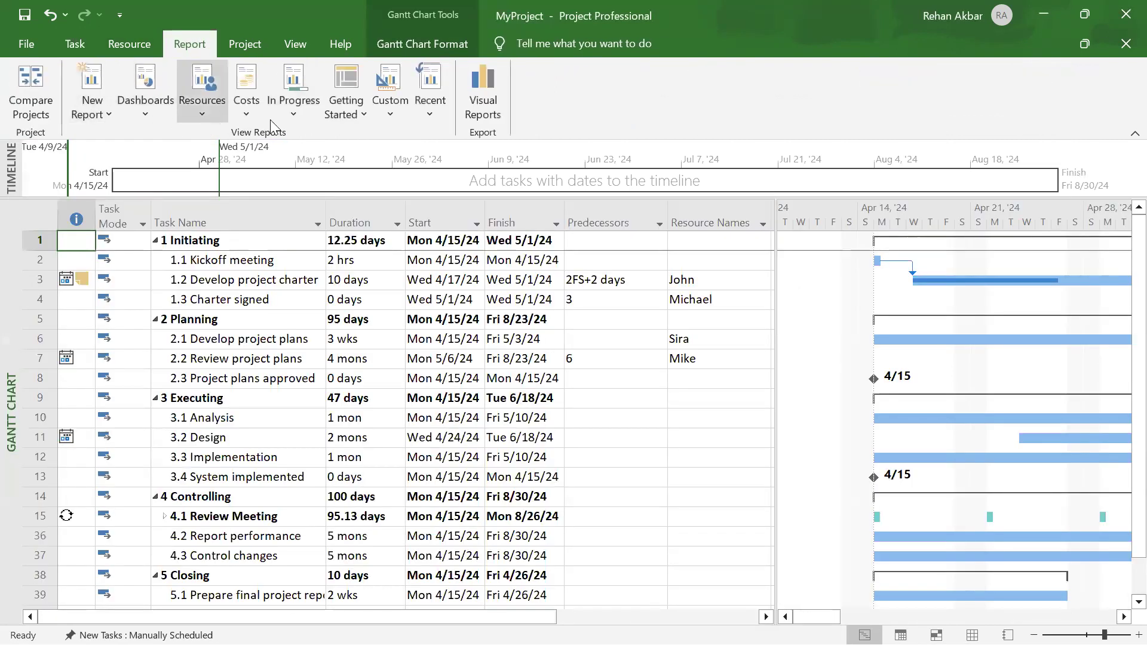
left_click(204, 117)
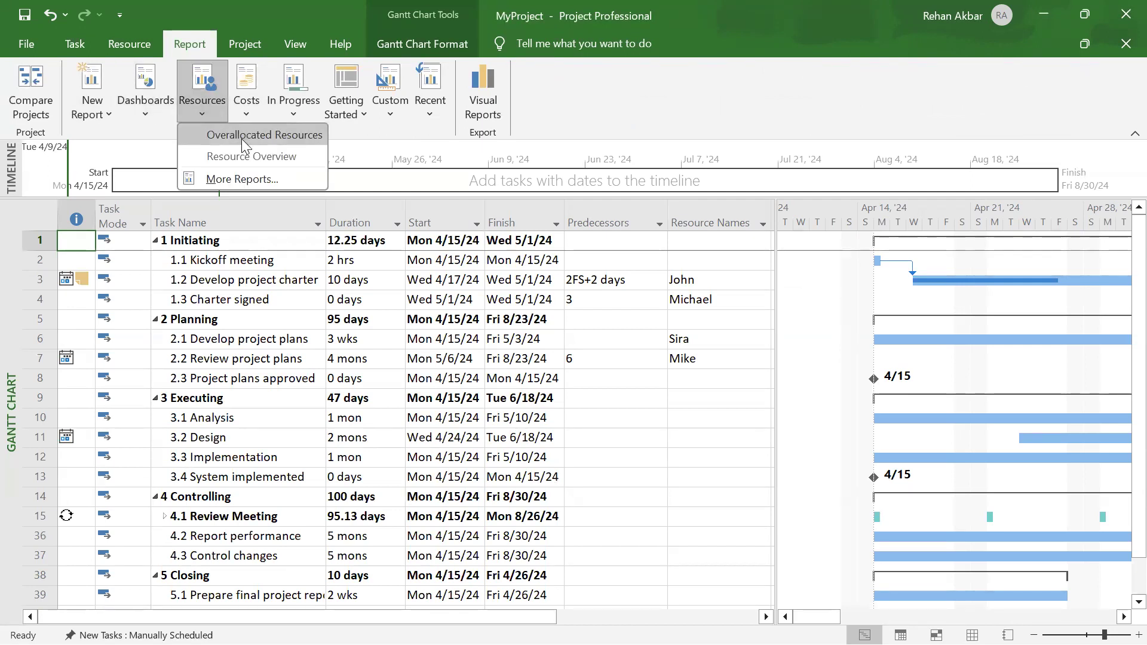
left_click(241, 136)
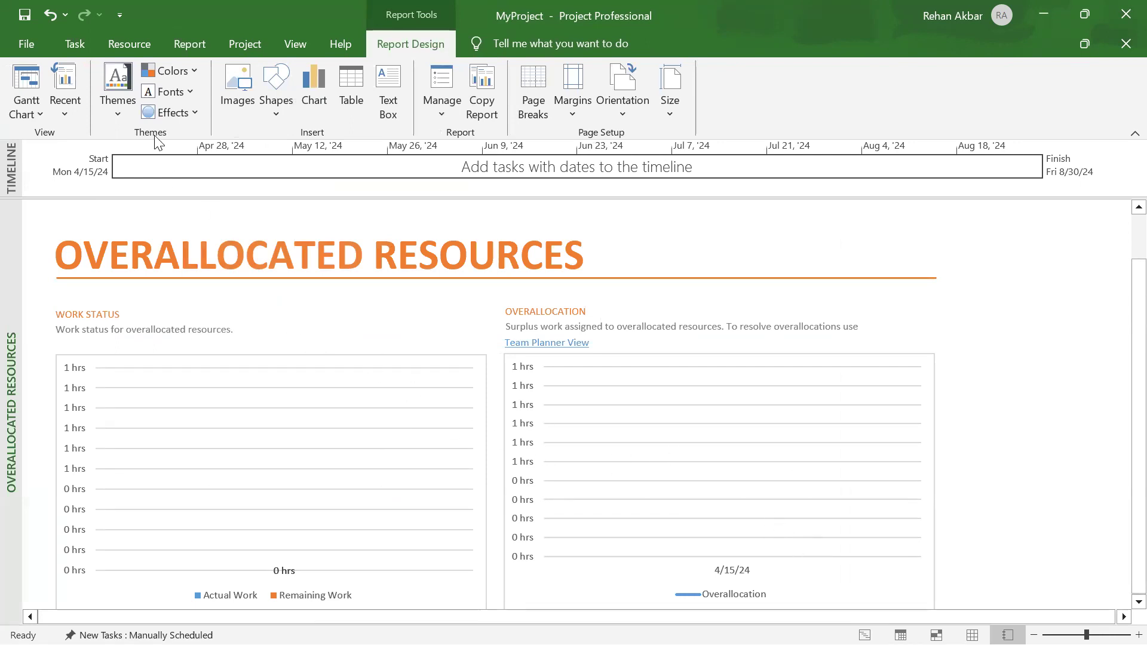
left_click(40, 110)
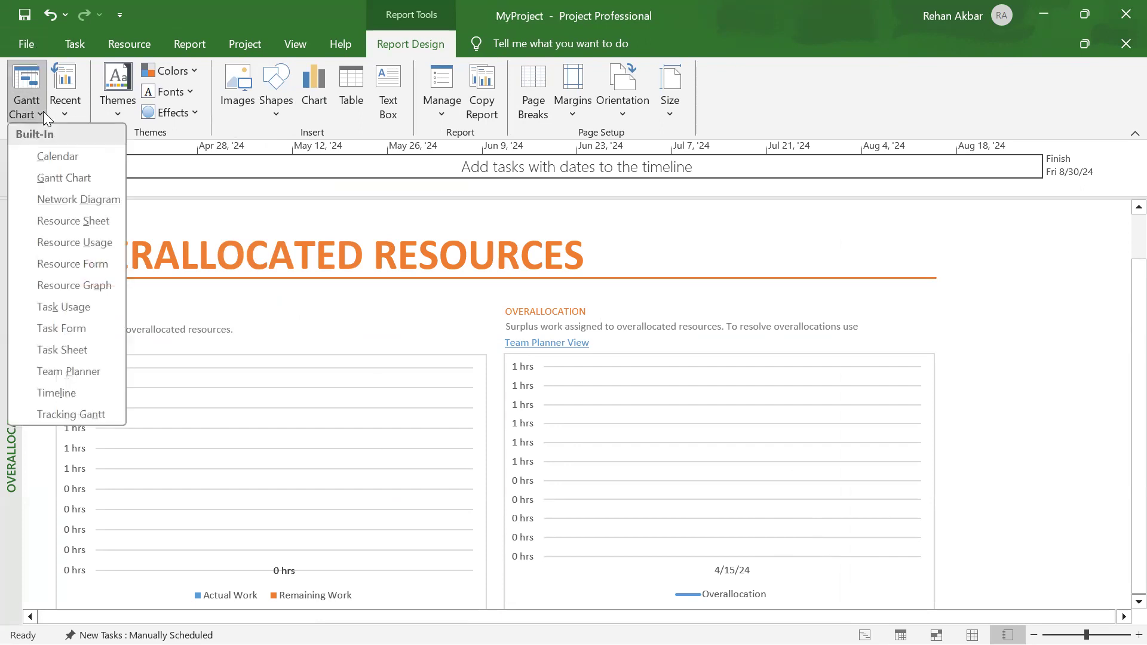
left_click(55, 178)
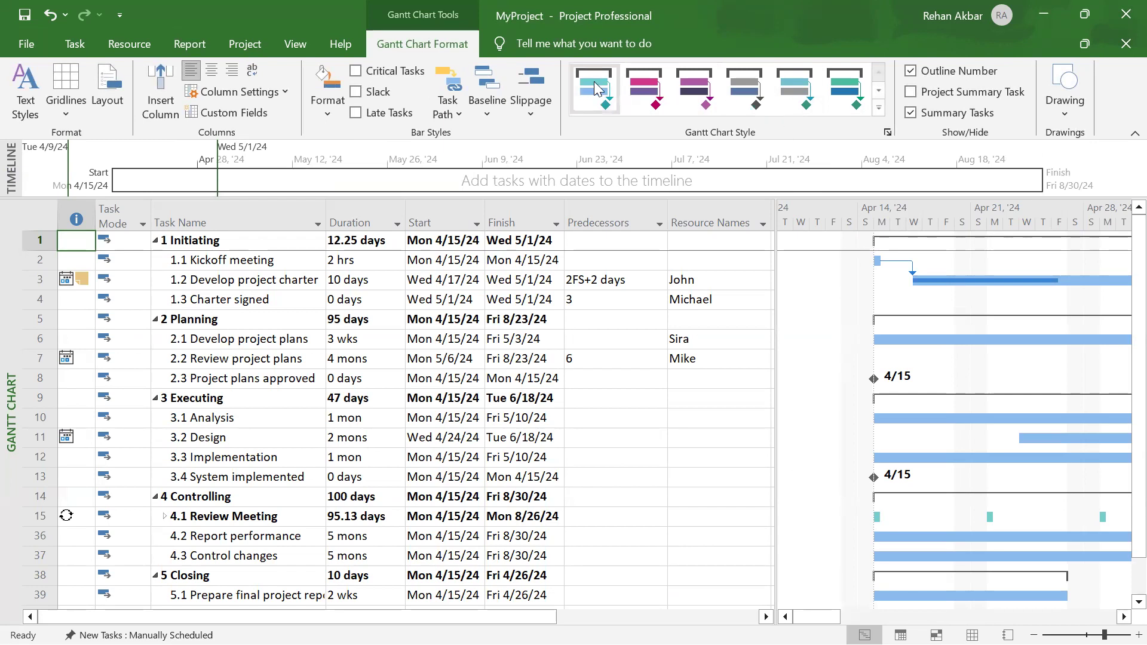
Browse the available Gantt chart styles
left_click(880, 91)
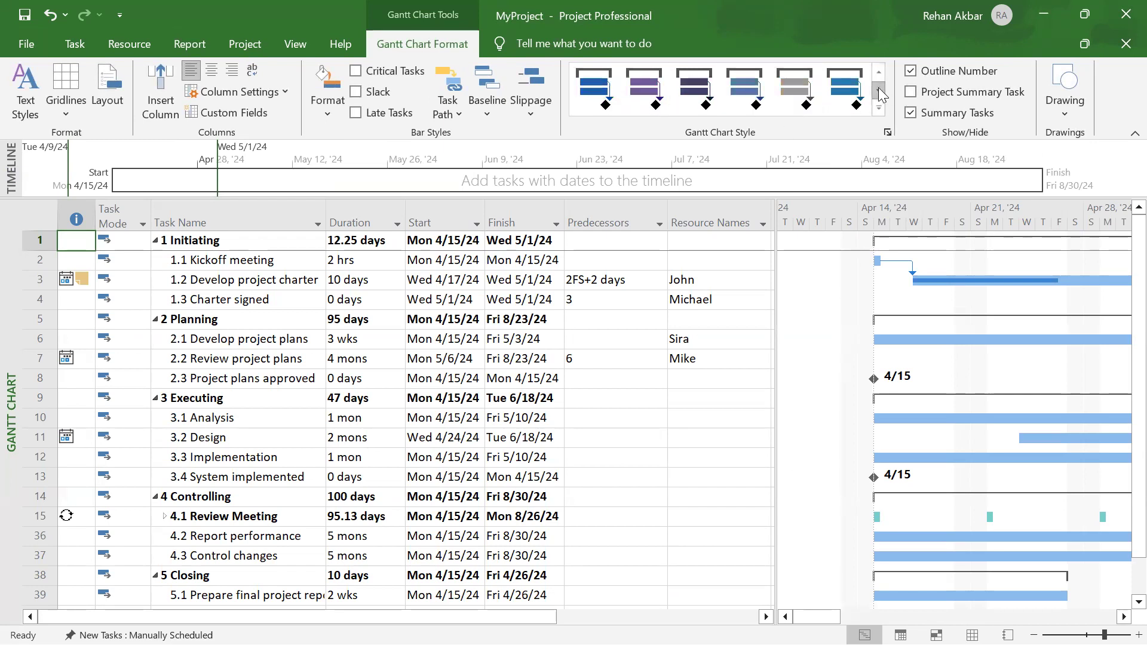
left_click(881, 73)
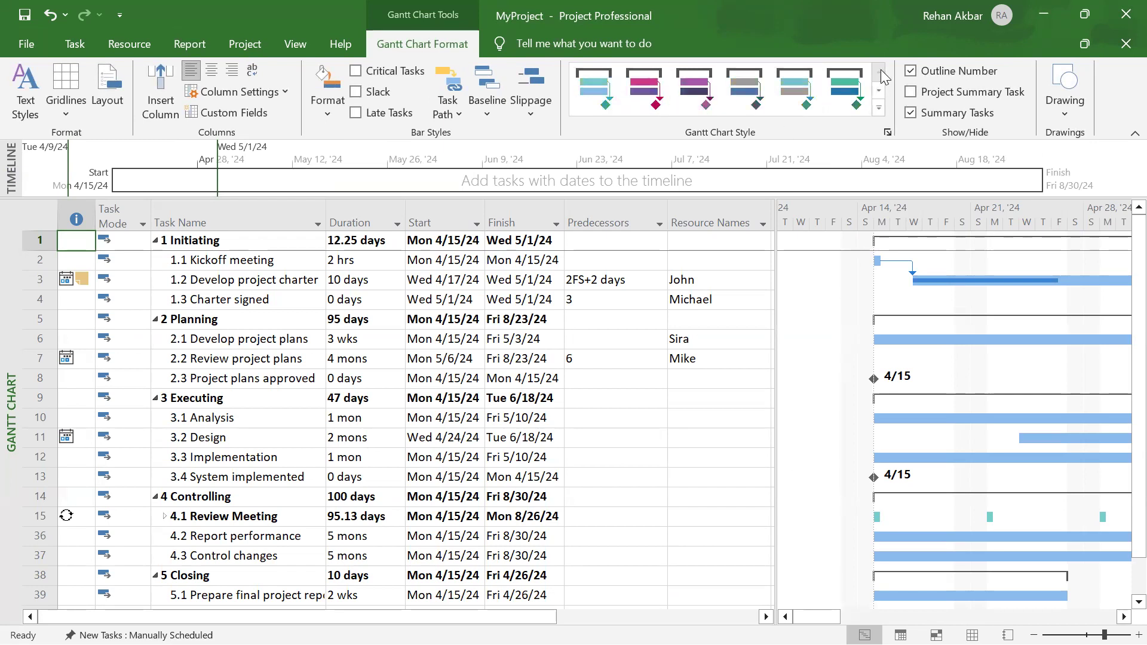
left_click(75, 44)
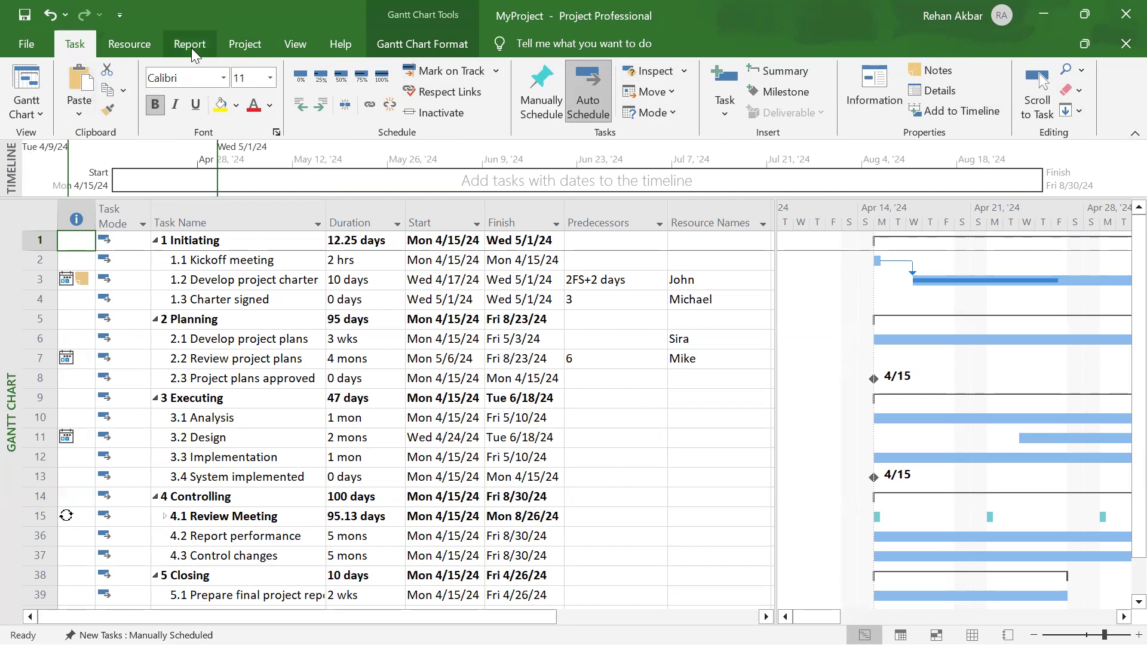
left_click(250, 47)
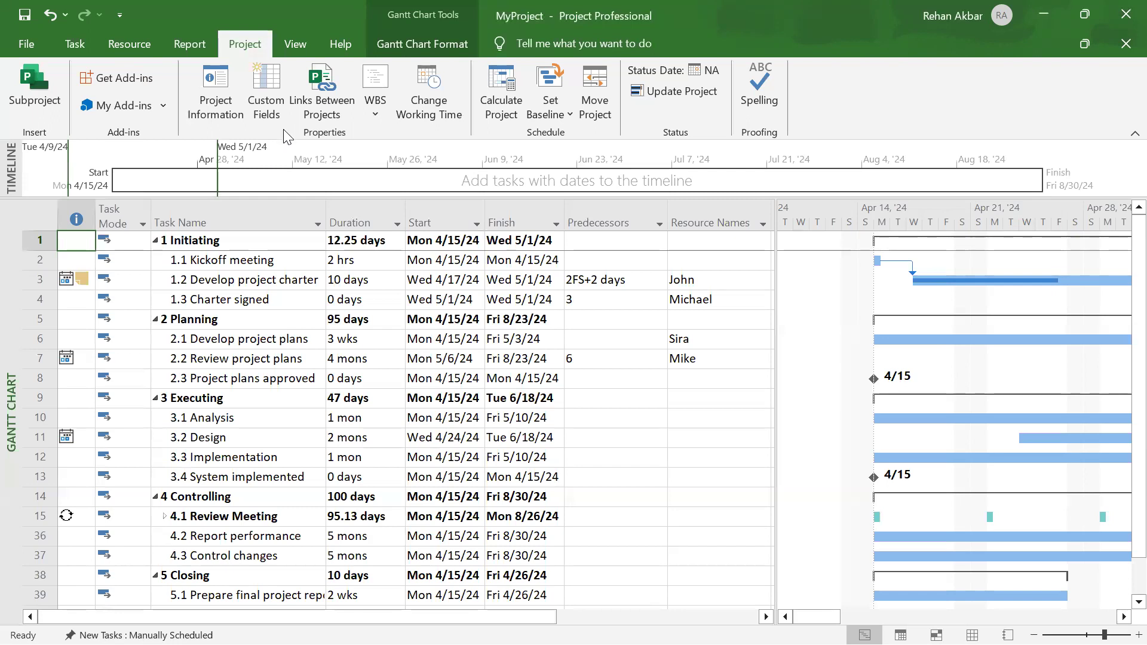
left_click(70, 45)
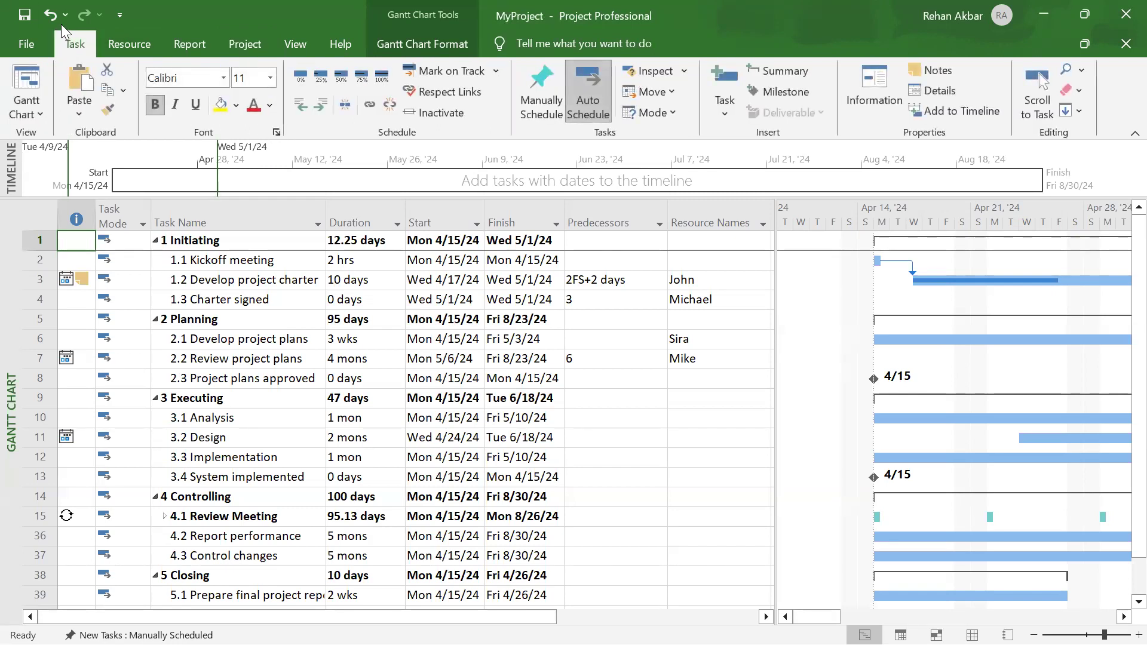
left_click(407, 46)
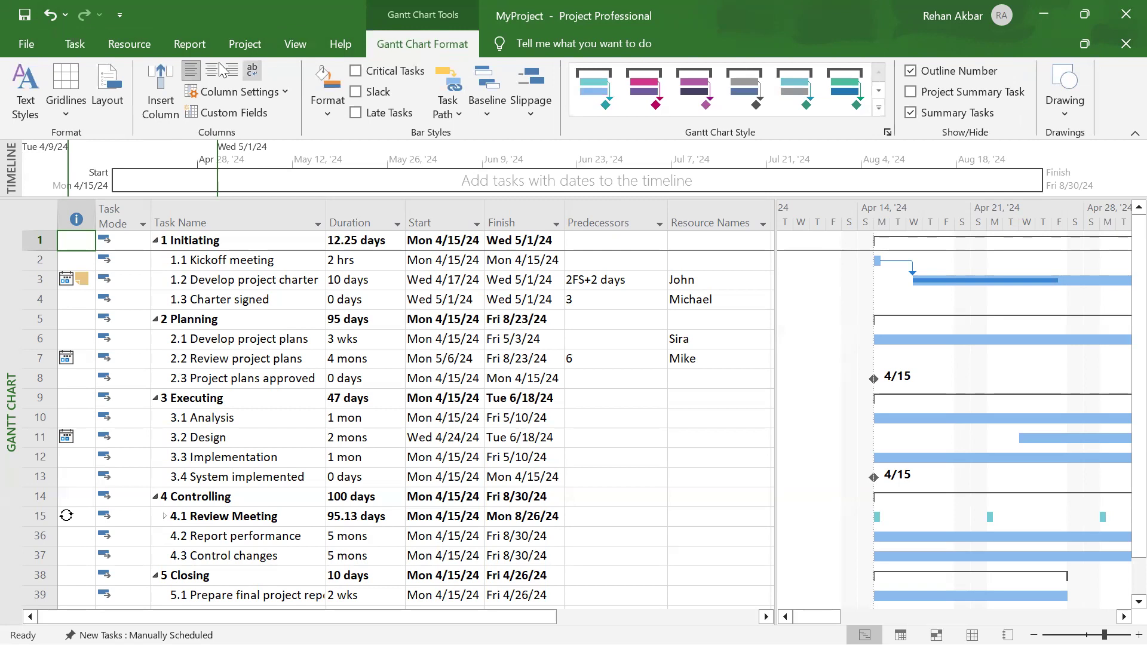
left_click(81, 43)
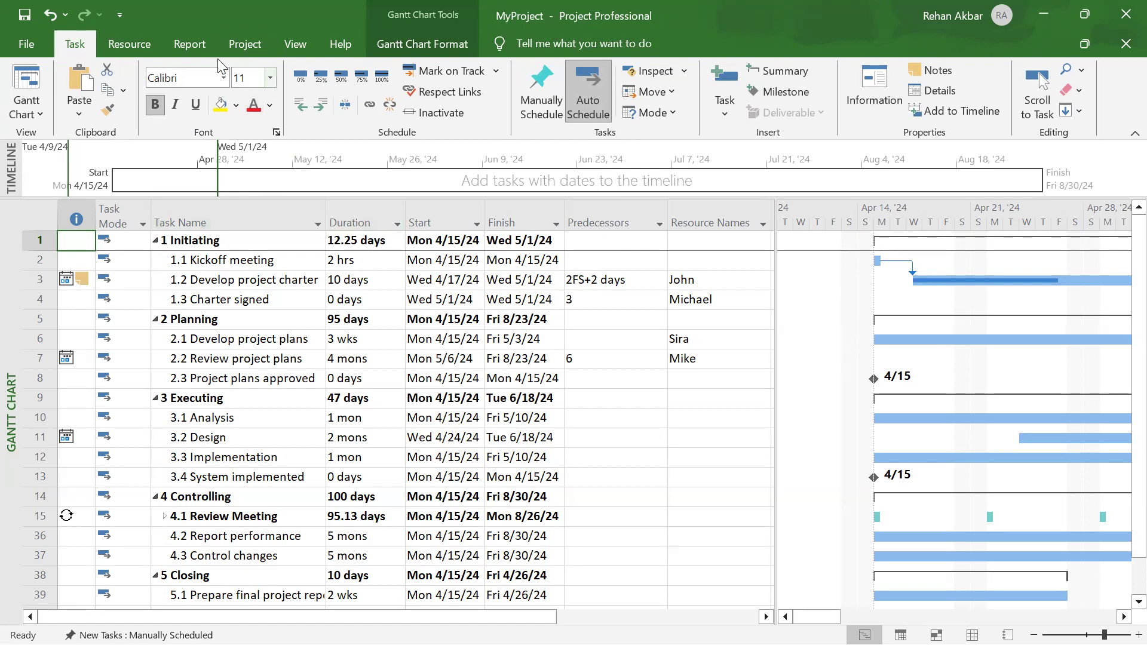
left_click(131, 48)
left_click(188, 44)
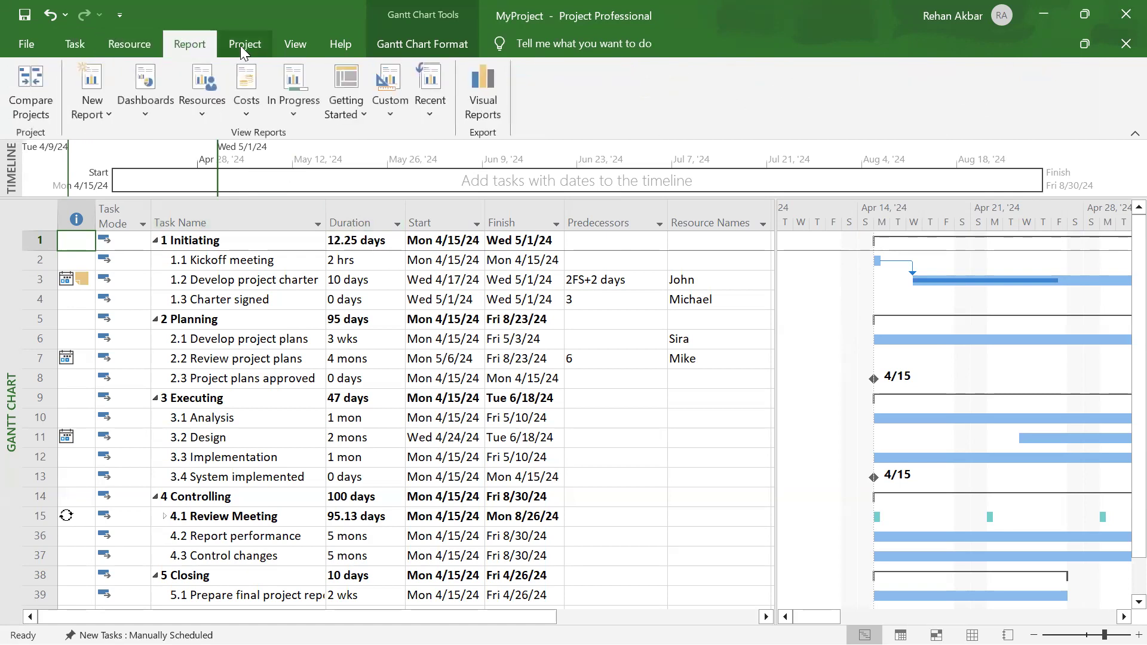
Try to add a "Public Holiday" exception on 4/17/2024 to the Standard project calendar's working time
left_click(243, 48)
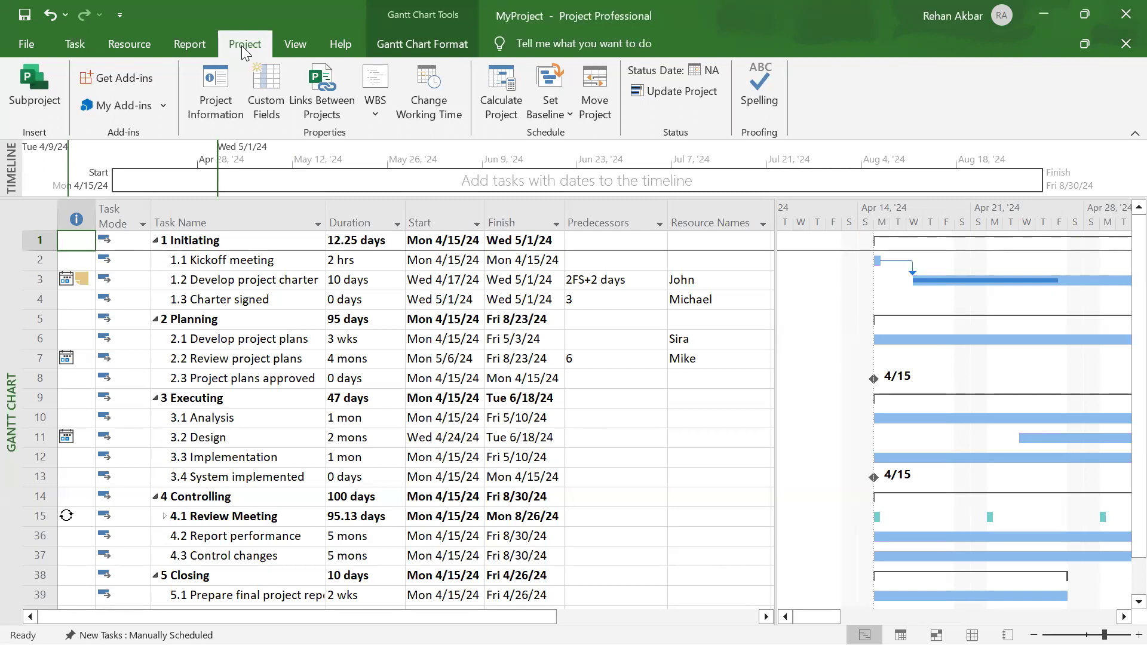
left_click(407, 104)
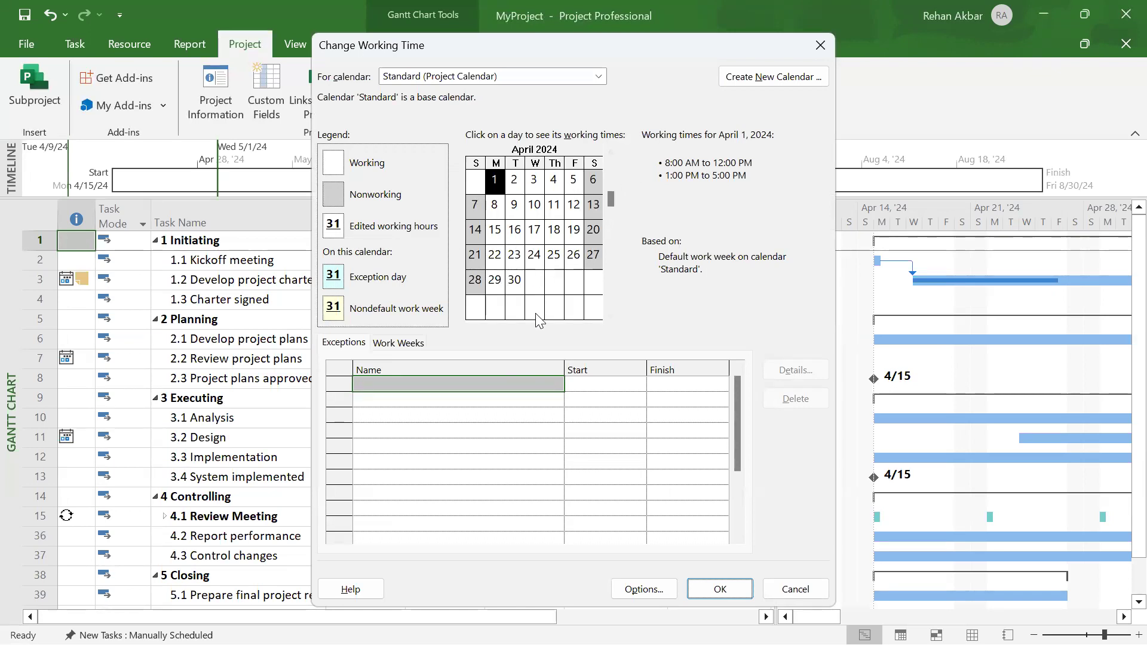
left_click(535, 233)
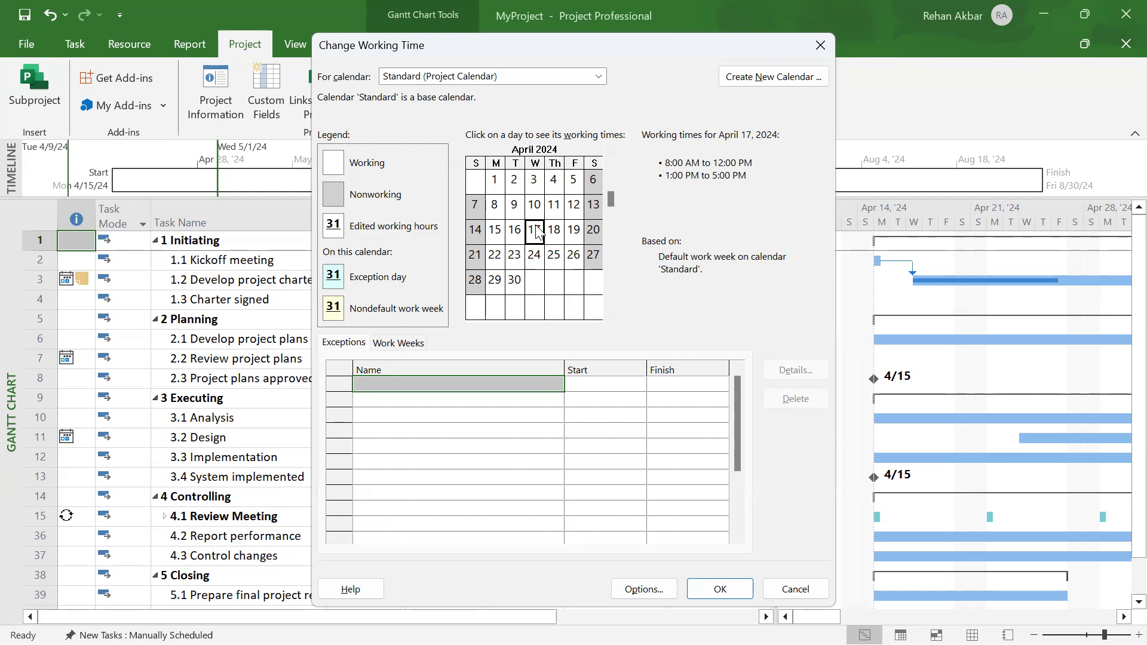
left_click(496, 389)
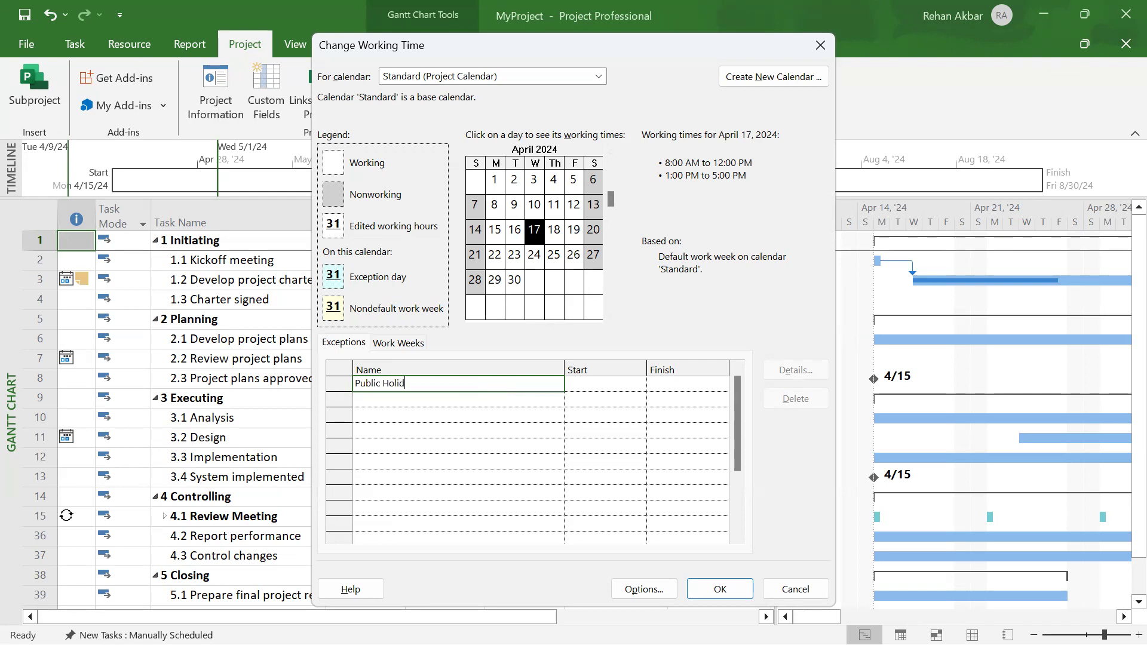
left_click(621, 384)
left_click(637, 386)
left_click(637, 386)
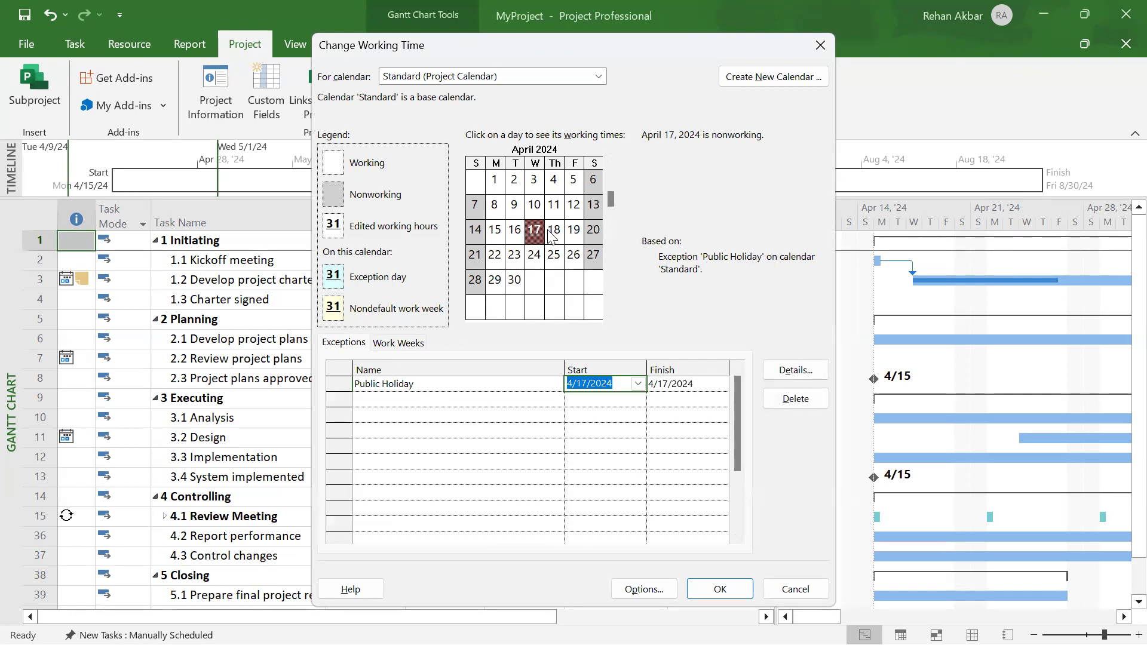
left_click(701, 582)
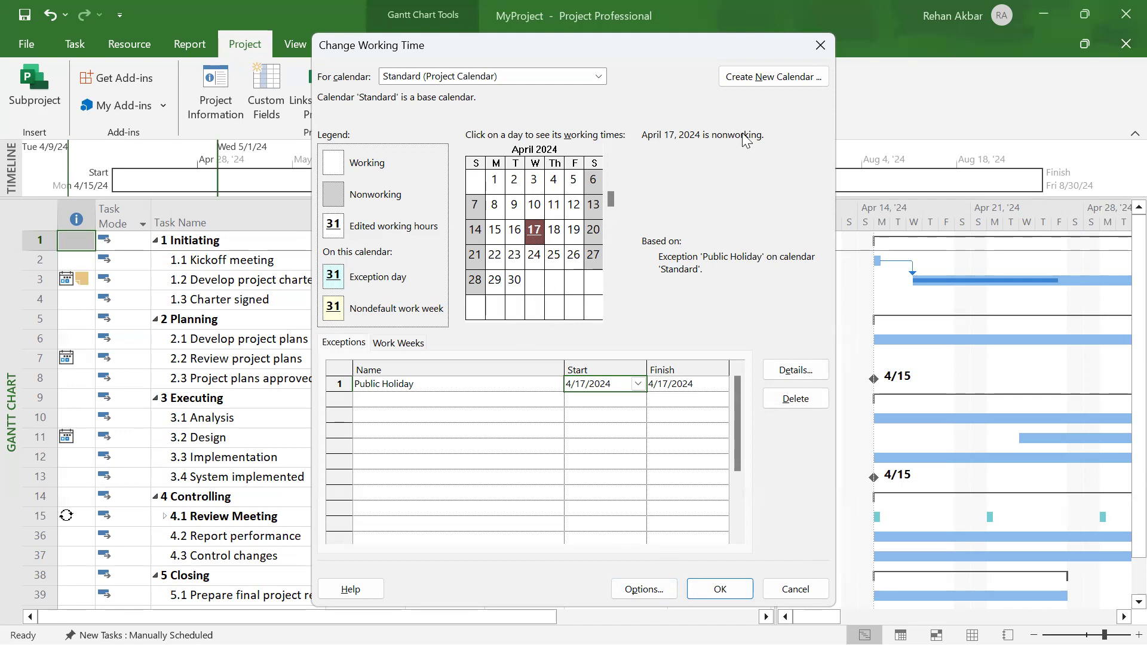
View the options for creating a new base calendar, and leave the working time settings without saving
left_click(756, 80)
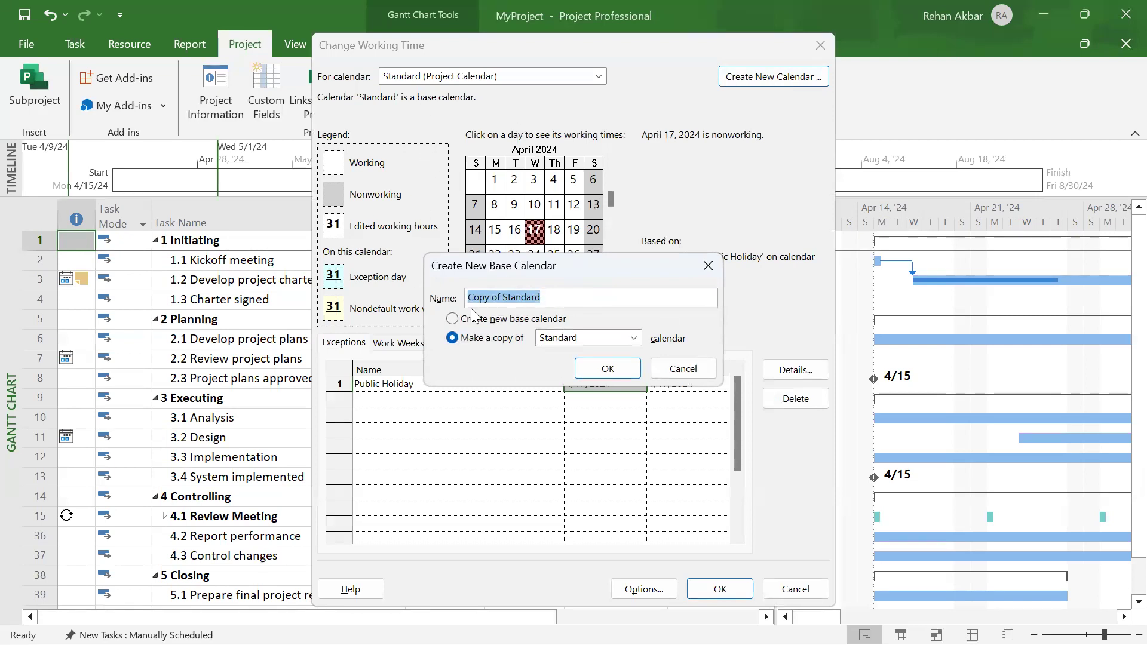
left_click(676, 369)
left_click(795, 590)
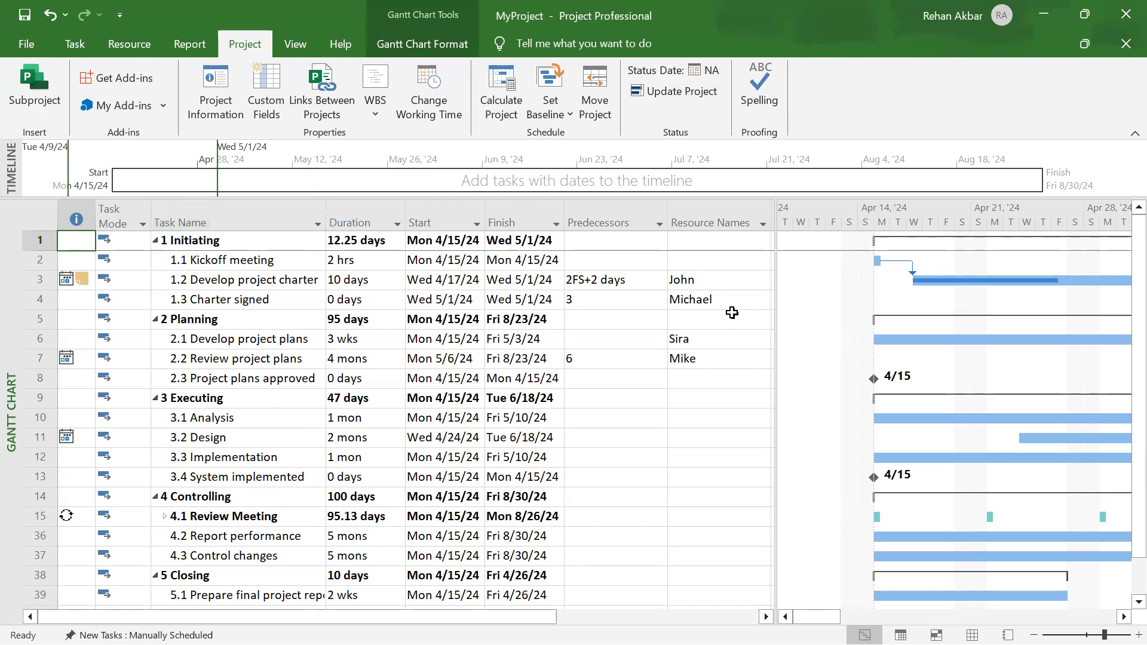
left_click_drag(776, 275, 771, 275)
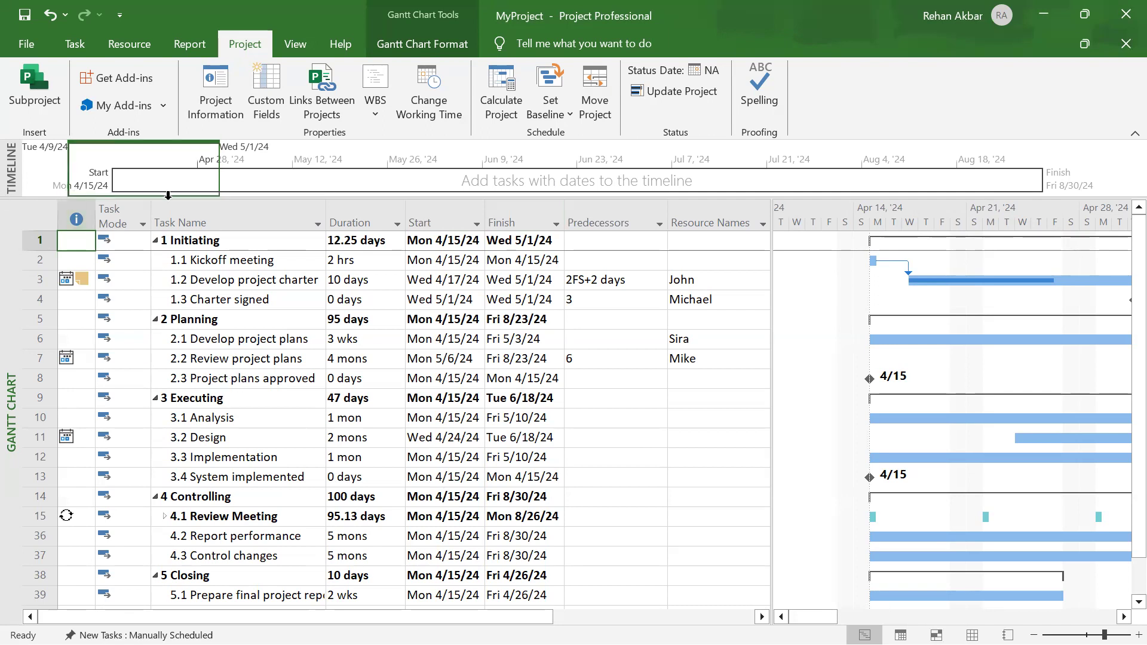
left_click(127, 48)
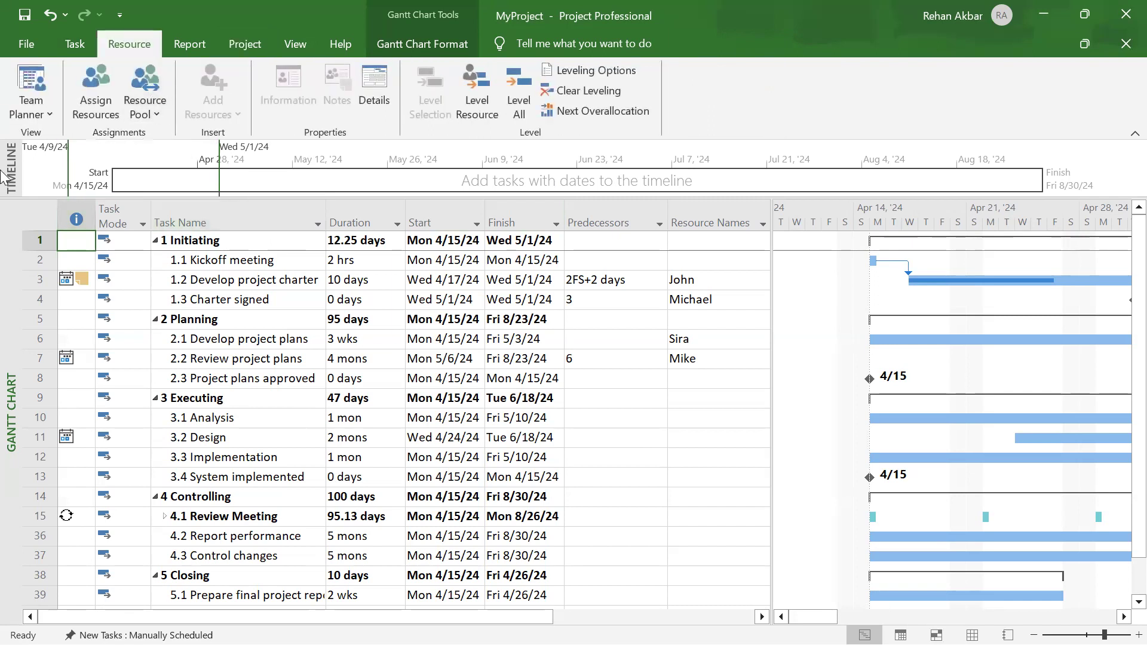
Examine the assigned resource and its cost in the task information of Develop project plans, and close it without changes
left_click(216, 339)
right_click(217, 344)
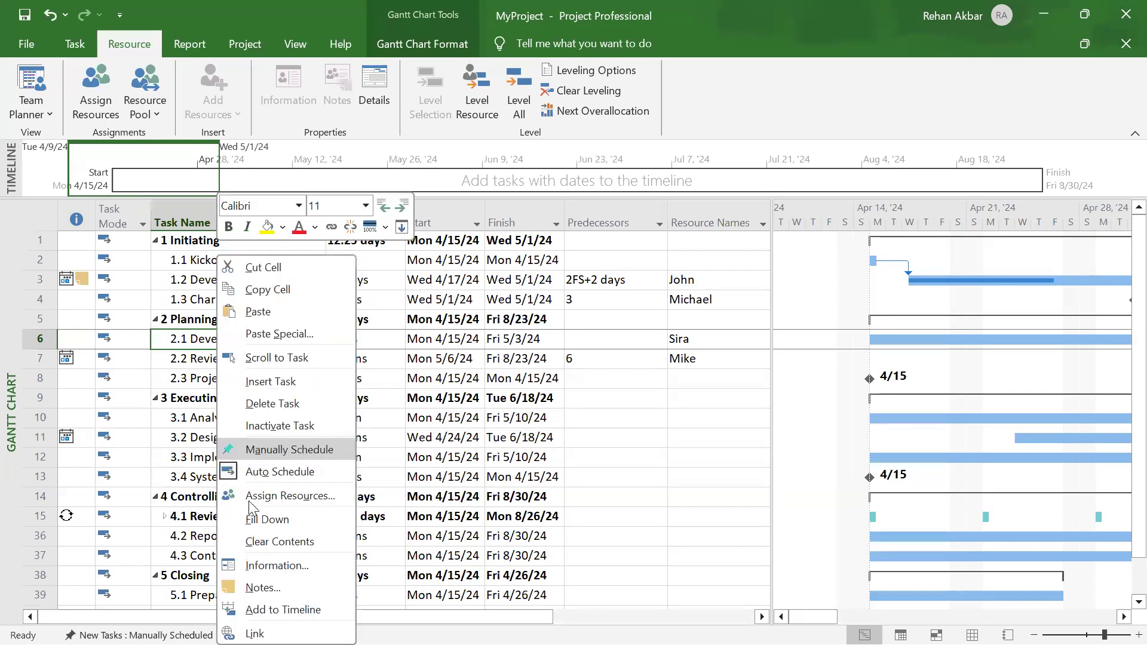
left_click(258, 567)
left_click(432, 171)
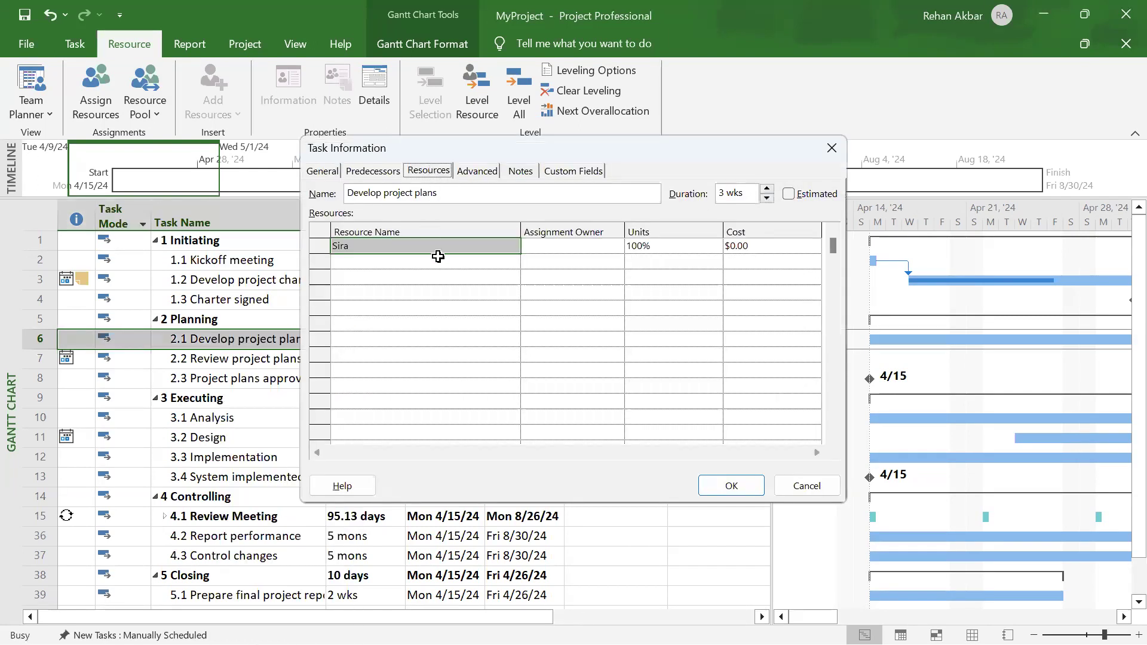
left_click(766, 247)
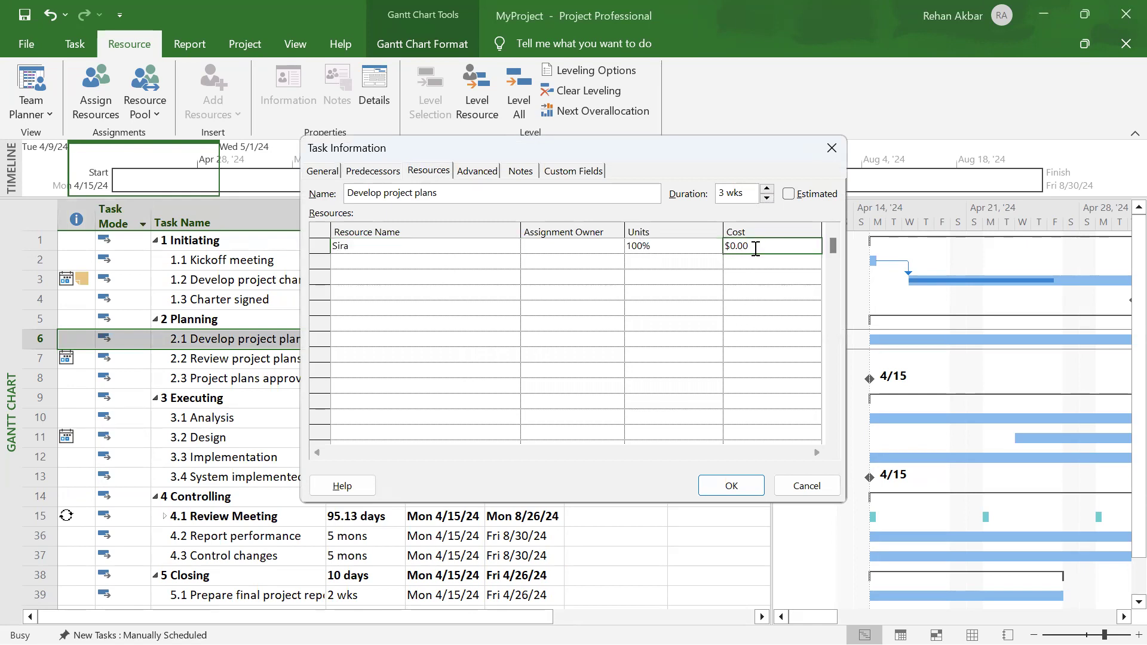
left_click(808, 487)
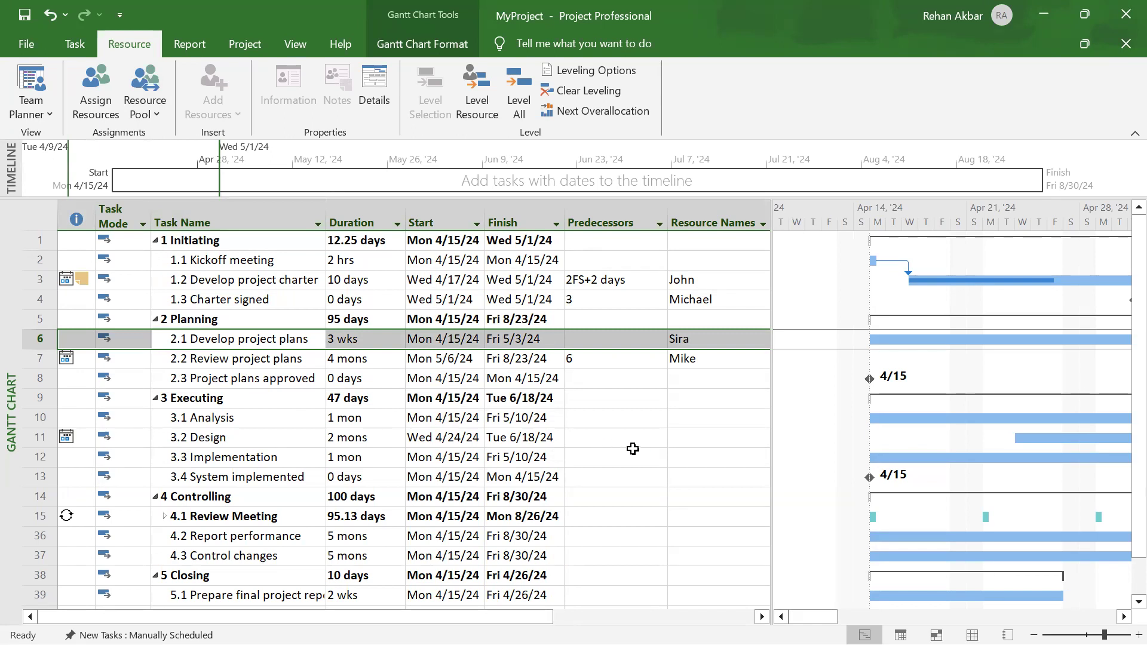
scroll(575, 474, "down", 1)
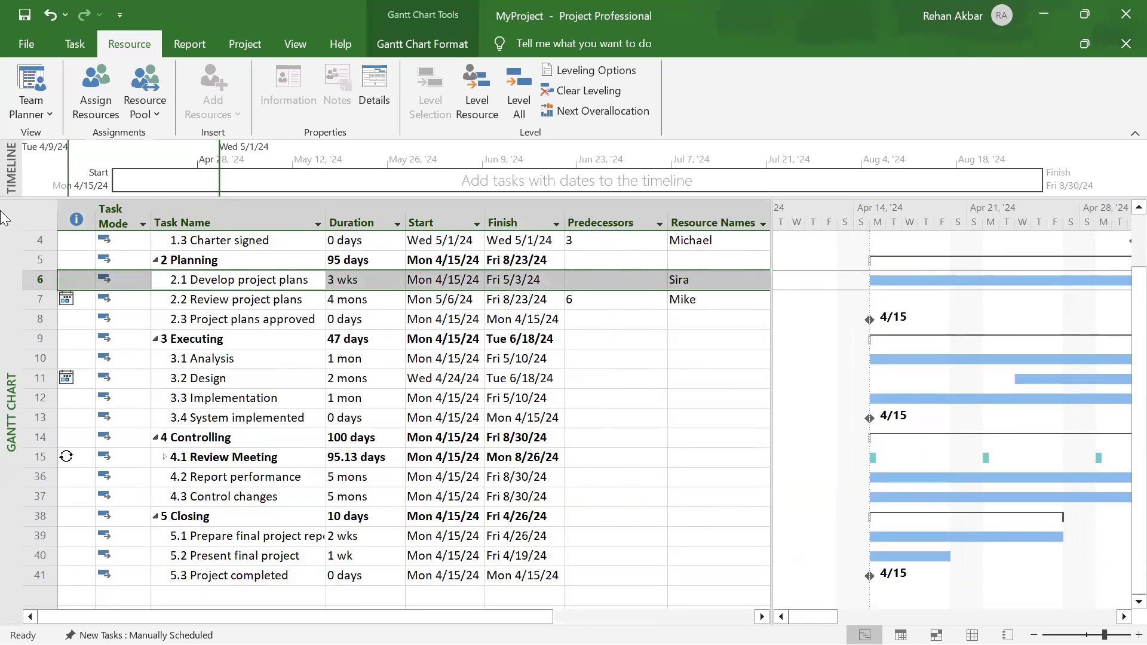
left_click(74, 44)
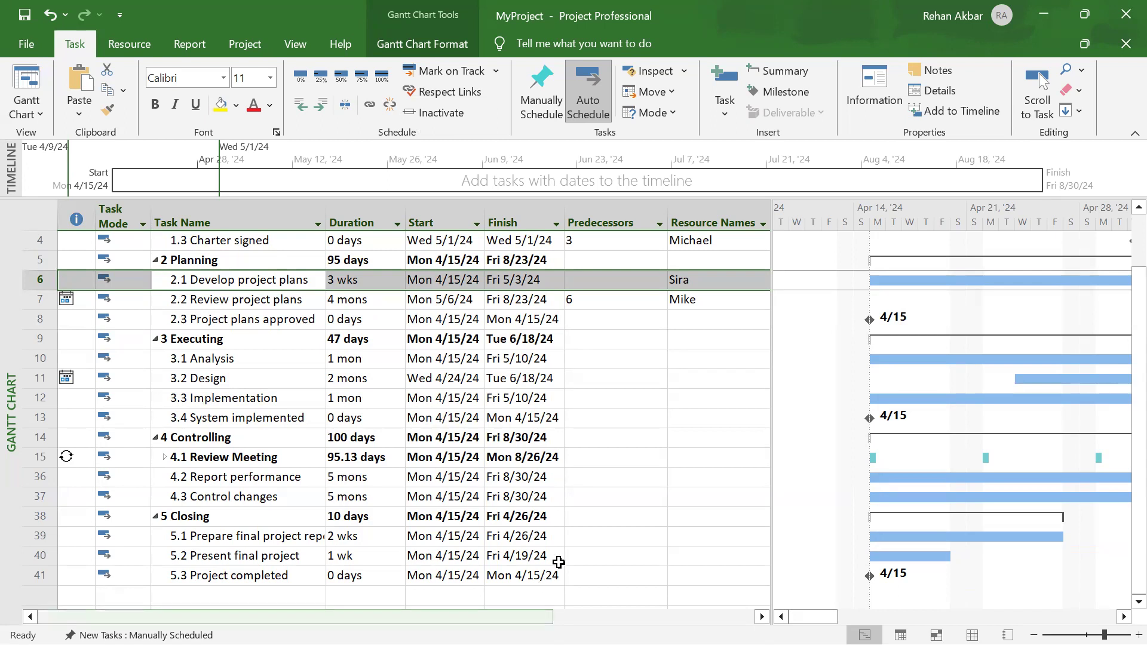
left_click_drag(421, 458, 422, 448)
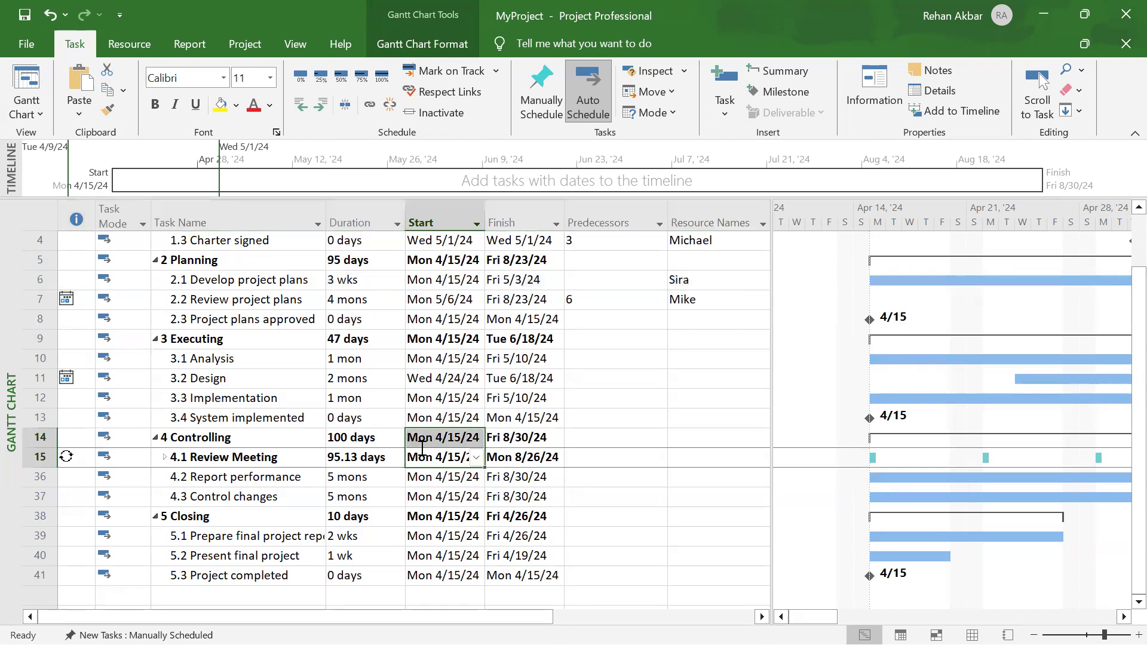